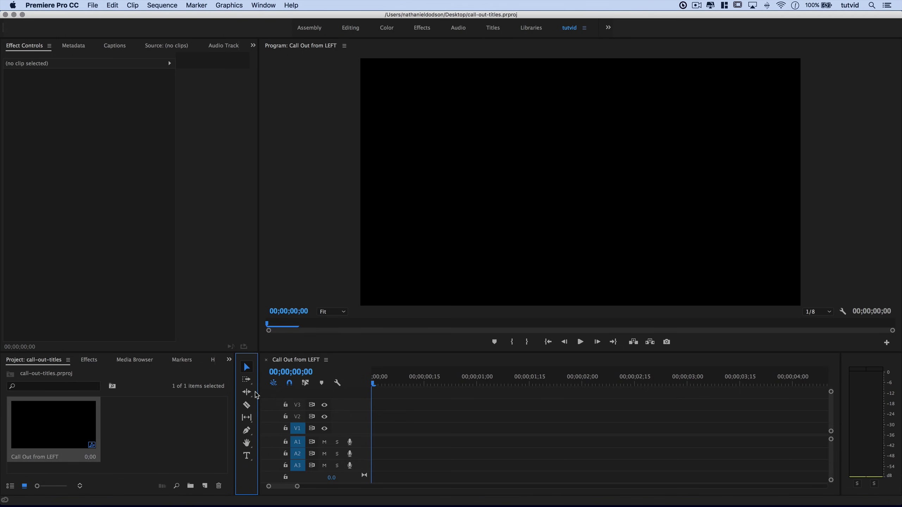
# - Review the sequence settings of the Call Out from LEFT sequence, including frame size and timebase
pyautogui.click(306, 358)
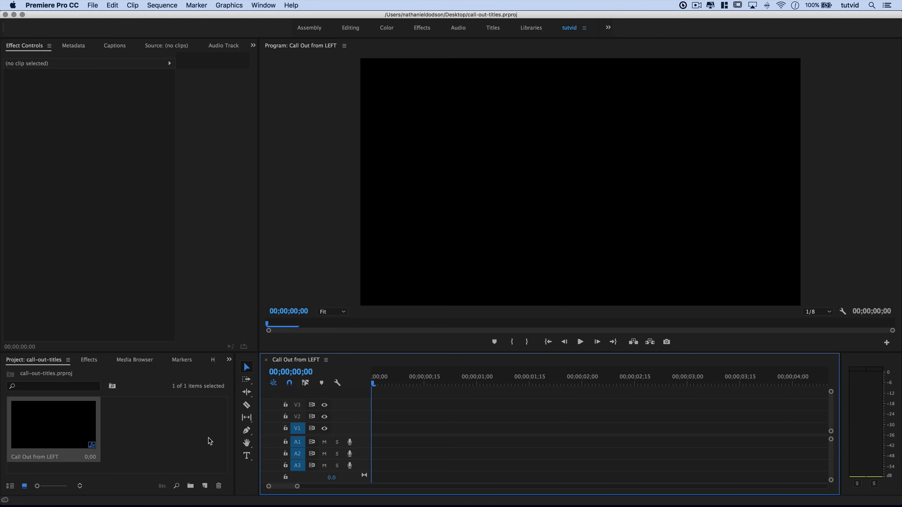
pyautogui.click(204, 485)
pyautogui.click(154, 425)
pyautogui.click(162, 5)
pyautogui.click(169, 17)
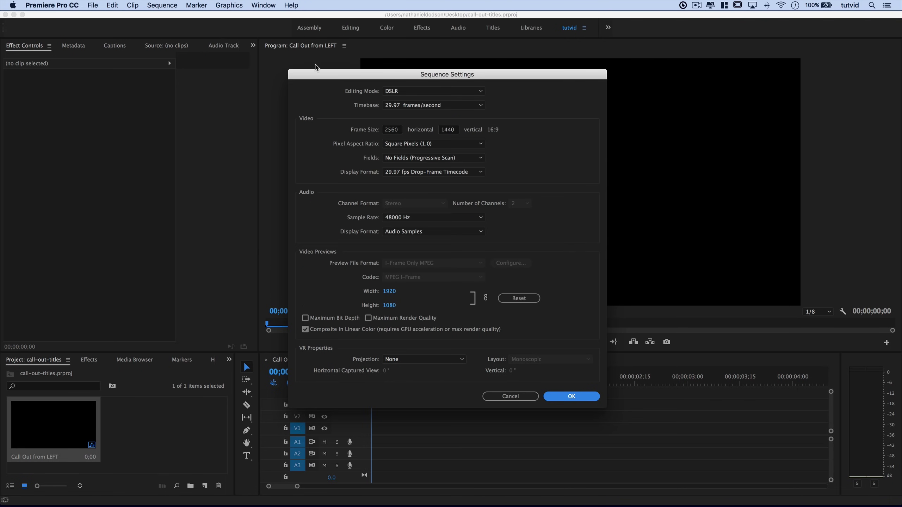
pyautogui.click(514, 396)
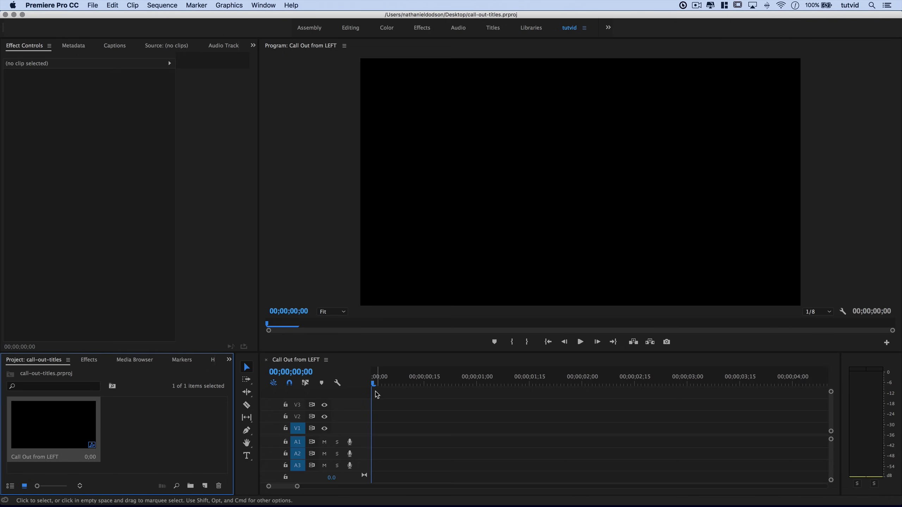
# - Draw a thin horizontal rectangle near the centre of the frame with the Rectangle tool and fill it with green 82BD04
pyautogui.click(246, 432)
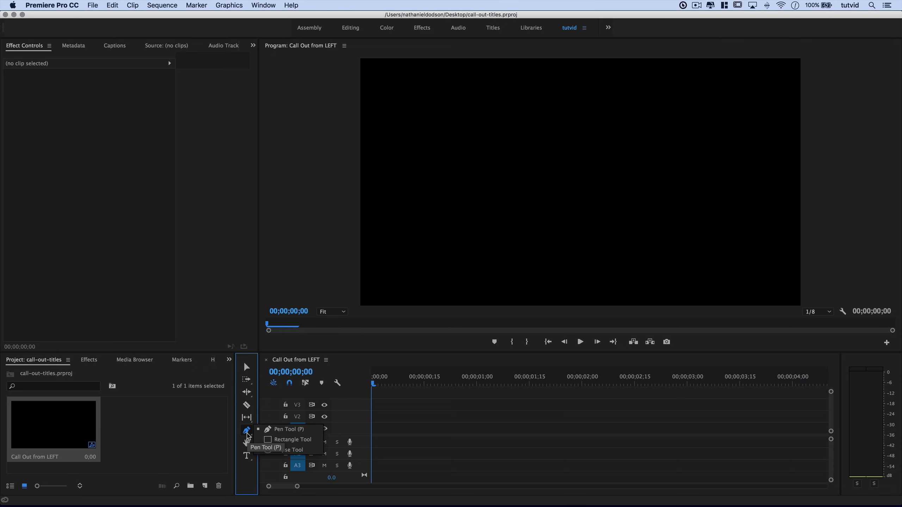
pyautogui.click(280, 440)
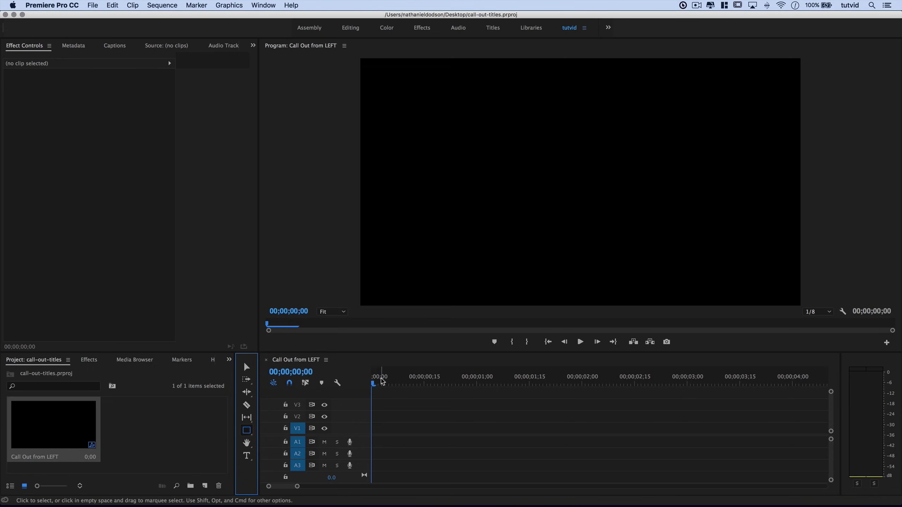
pyautogui.moveTo(531, 171)
pyautogui.mouseDown()
pyautogui.moveTo(624, 186)
pyautogui.moveTo(611, 182)
pyautogui.mouseUp()
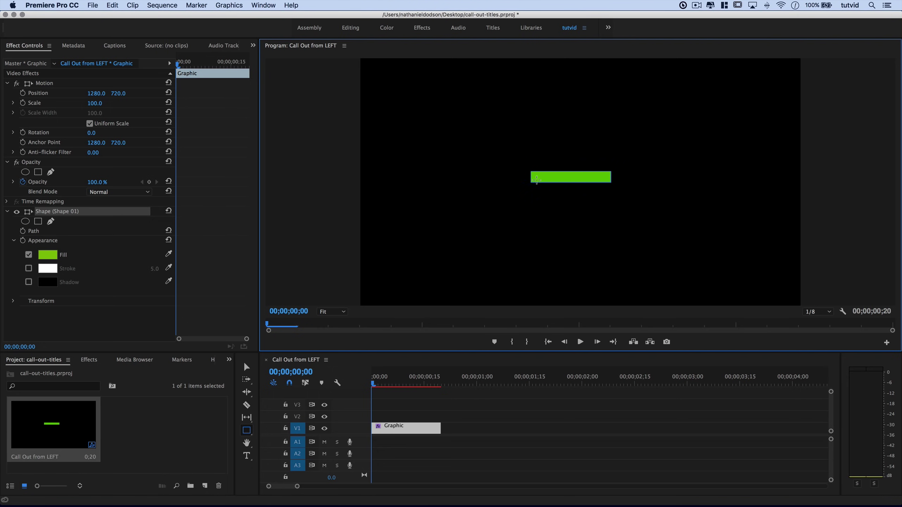
pyautogui.click(51, 256)
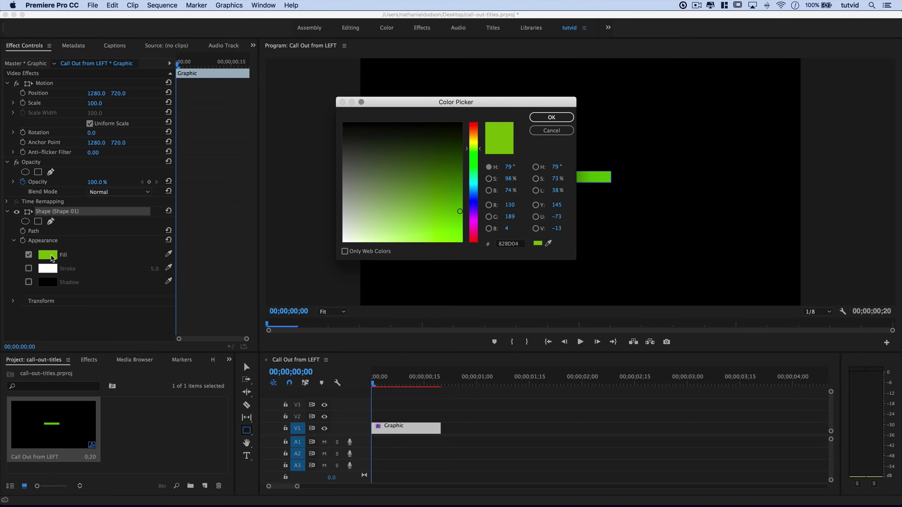
pyautogui.click(507, 244)
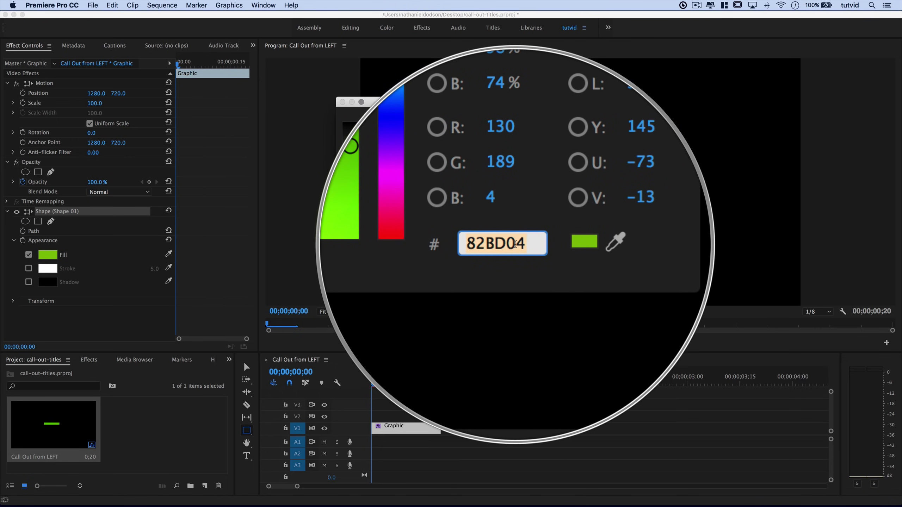
pyautogui.click(547, 120)
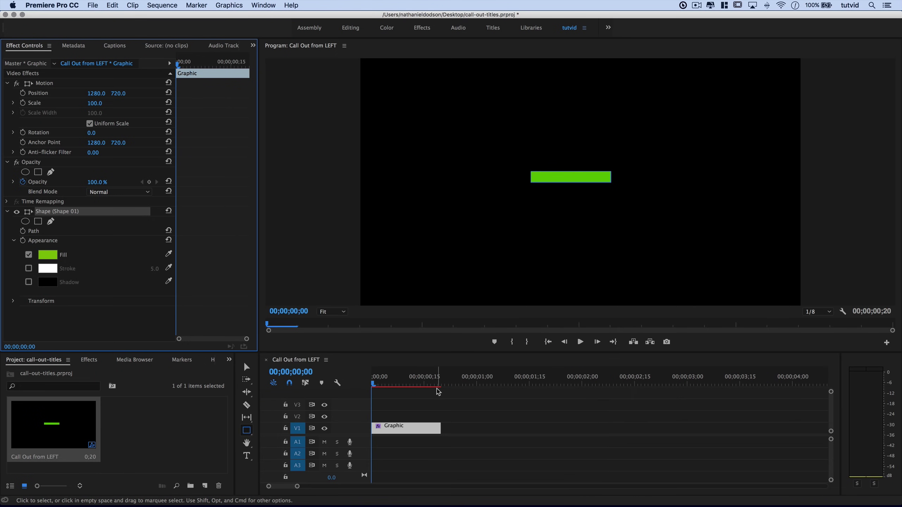
pyautogui.moveTo(424, 383); pyautogui.dragTo(372, 383)
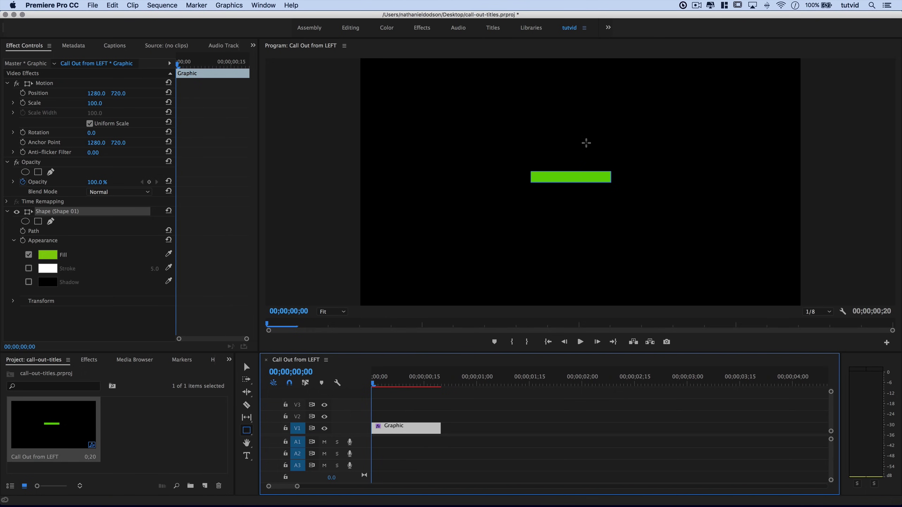
# - Collapse the shape's properties and add the text "Cessna Skyhawk g2200" over the green bar in the same graphic
pyautogui.click(7, 212)
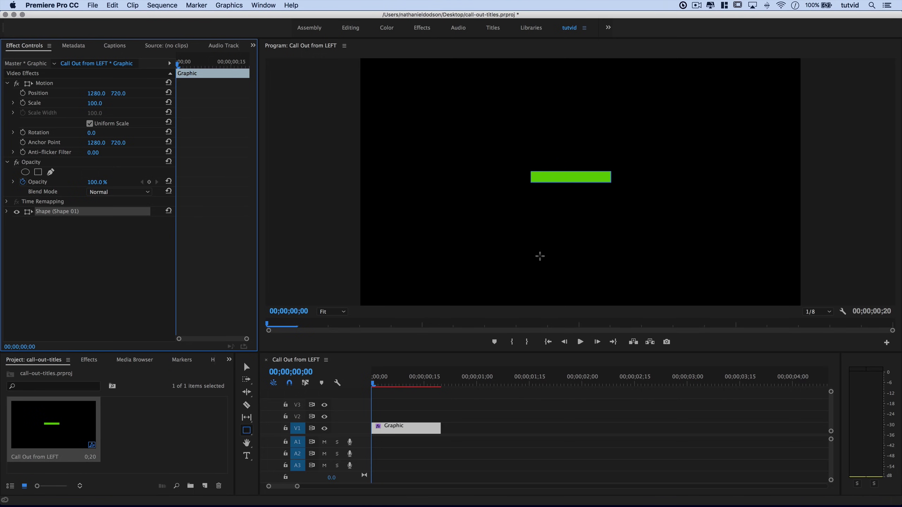
pyautogui.click(247, 456)
pyautogui.click(540, 179)
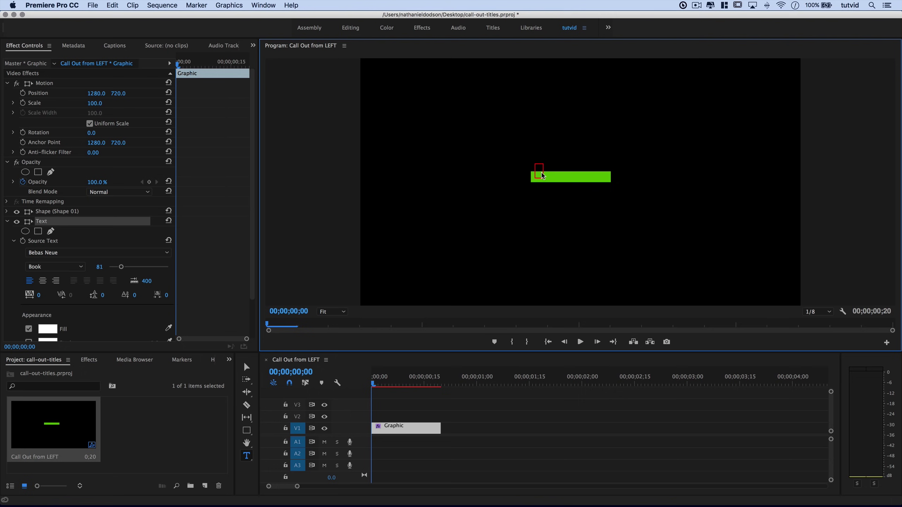
pyautogui.write('CESSNA SKYHAWK')
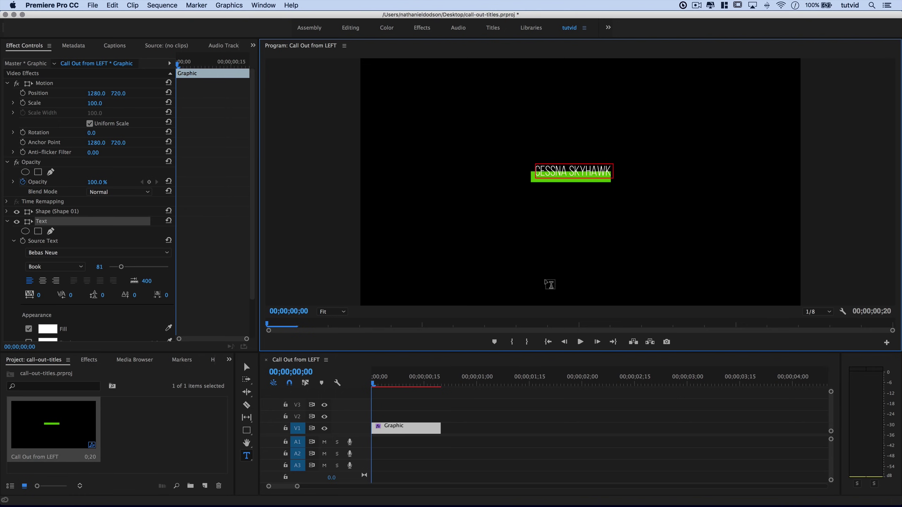
pyautogui.write(' G2200v')
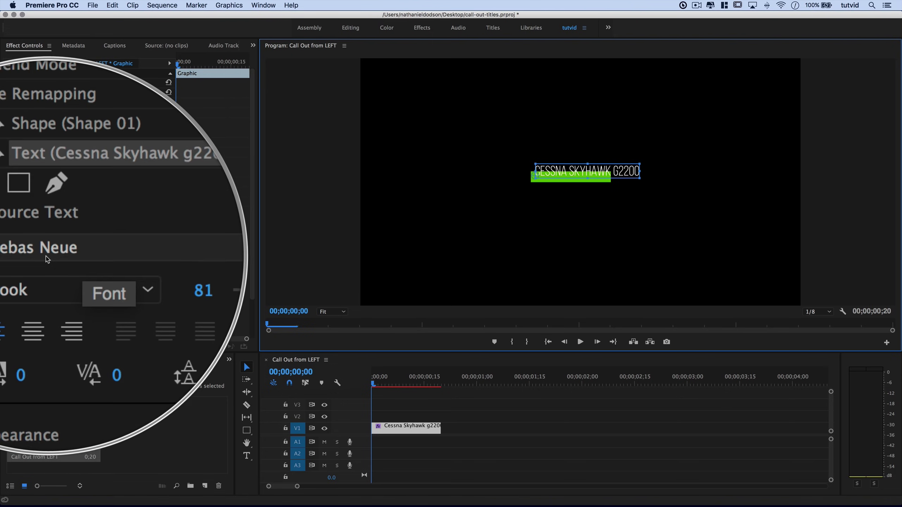
pyautogui.click(46, 267)
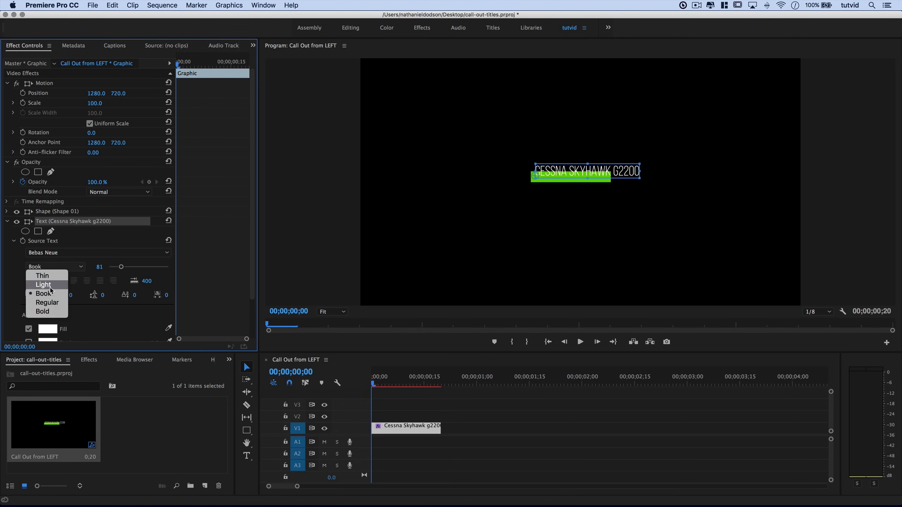
pyautogui.click(49, 303)
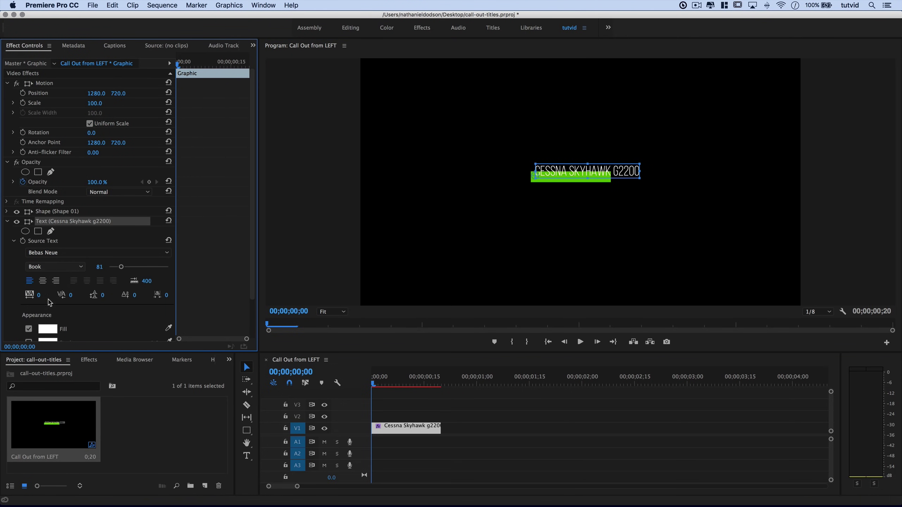
pyautogui.click(58, 267)
pyautogui.click(50, 294)
# - Move the Cessna Skyhawk text down onto the green bar so it starts just inside the bar's left edge
pyautogui.click(337, 312)
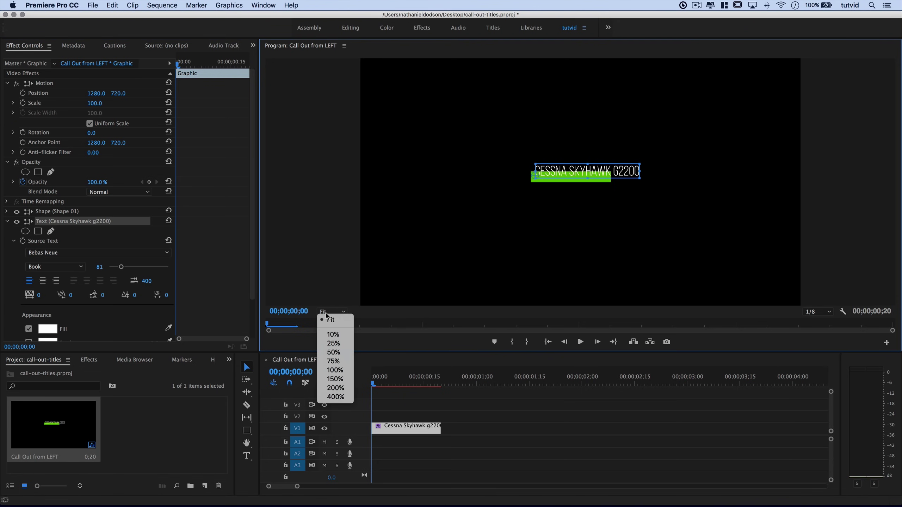
pyautogui.click(335, 405)
pyautogui.click(328, 312)
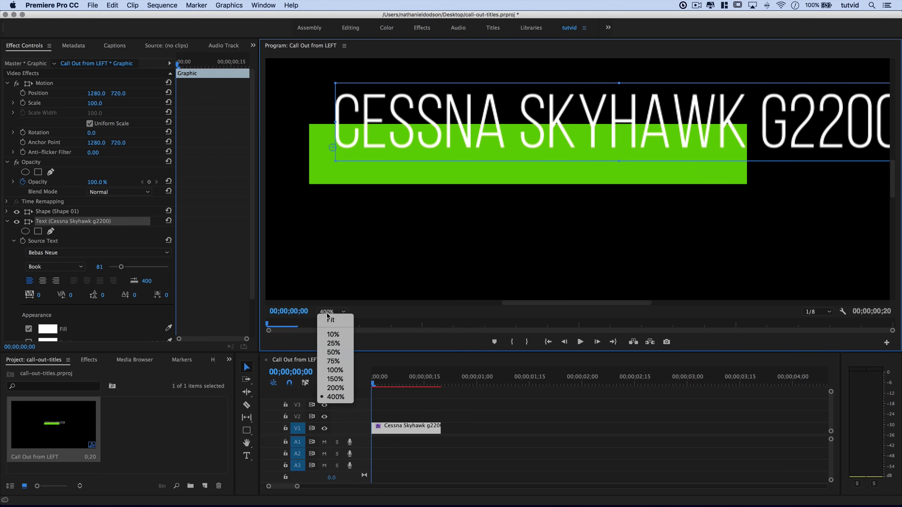
pyautogui.click(335, 388)
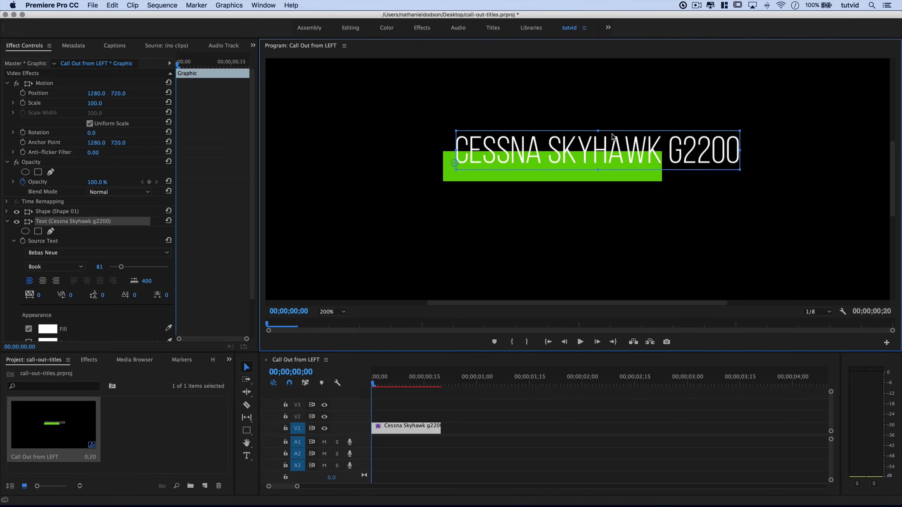
pyautogui.moveTo(619, 150); pyautogui.dragTo(609, 165)
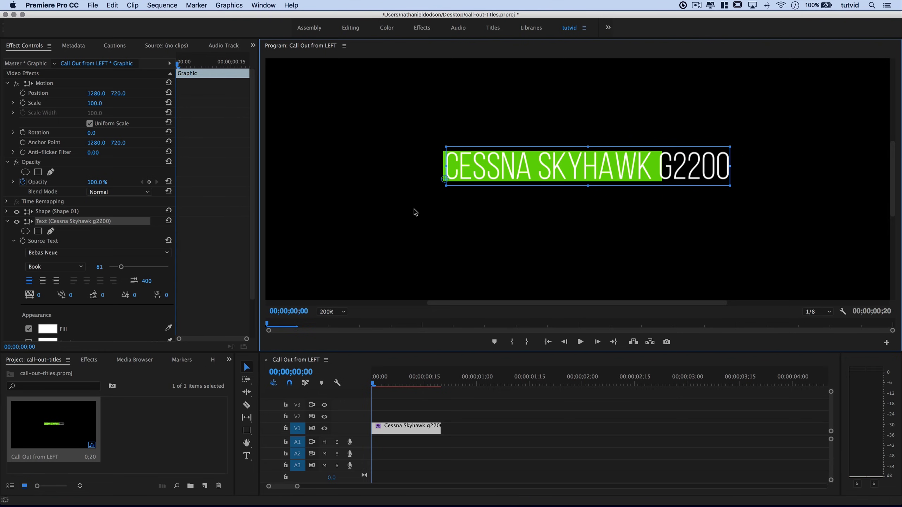
# - Reduce the Cessna Skyhawk text's font size to 58 so it fits within the green bar
pyautogui.click(99, 269)
pyautogui.hotkey('shift', 'Down')
pyautogui.hotkey('shift', 'Down')
pyautogui.press('Down')
pyautogui.press('Down')
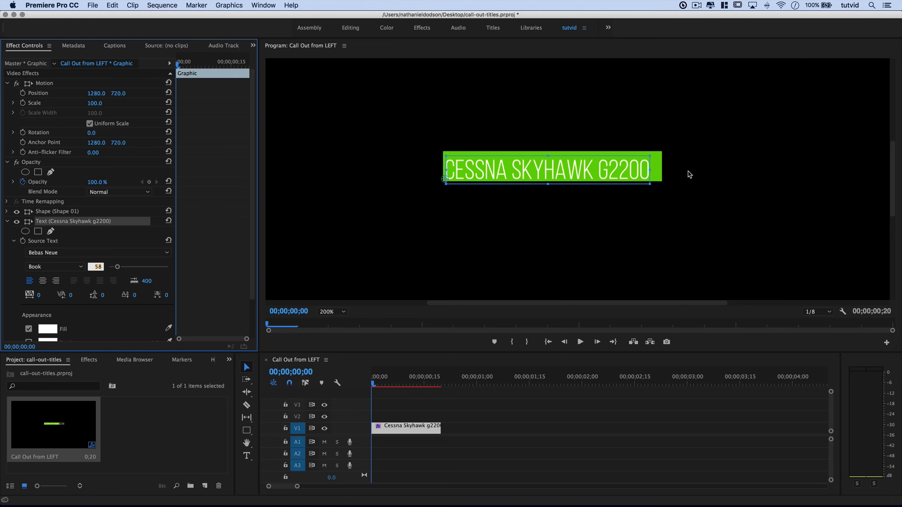
# - Centre the Cessna Skyhawk text horizontally and vertically on the green bar by snapping to the alignment guides
pyautogui.click(554, 174)
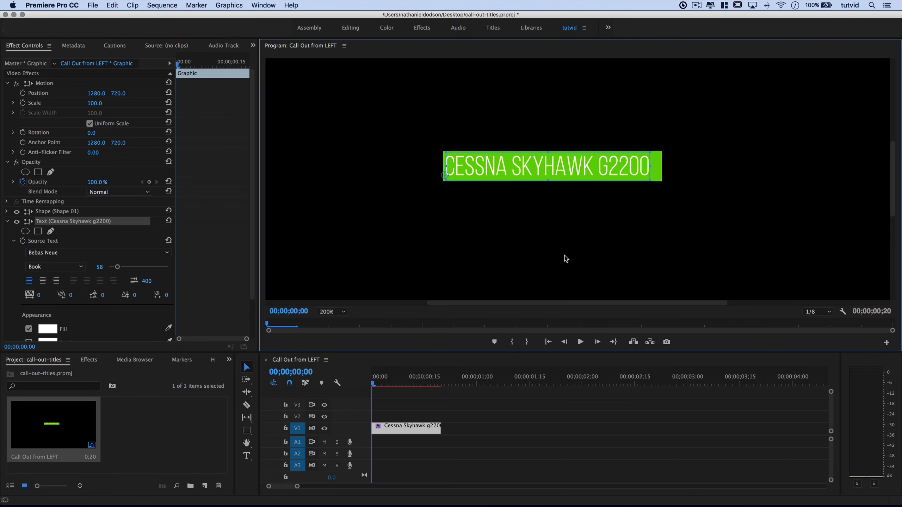
pyautogui.click(557, 222)
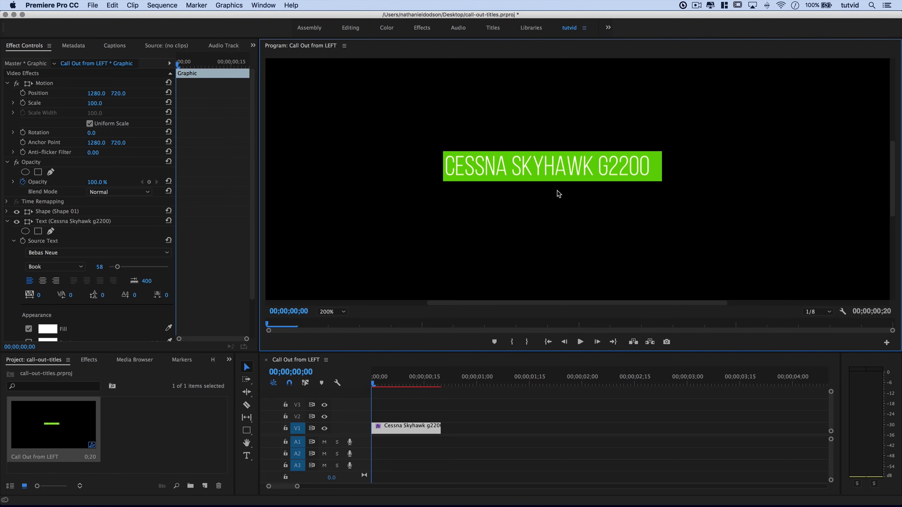
pyautogui.click(540, 166)
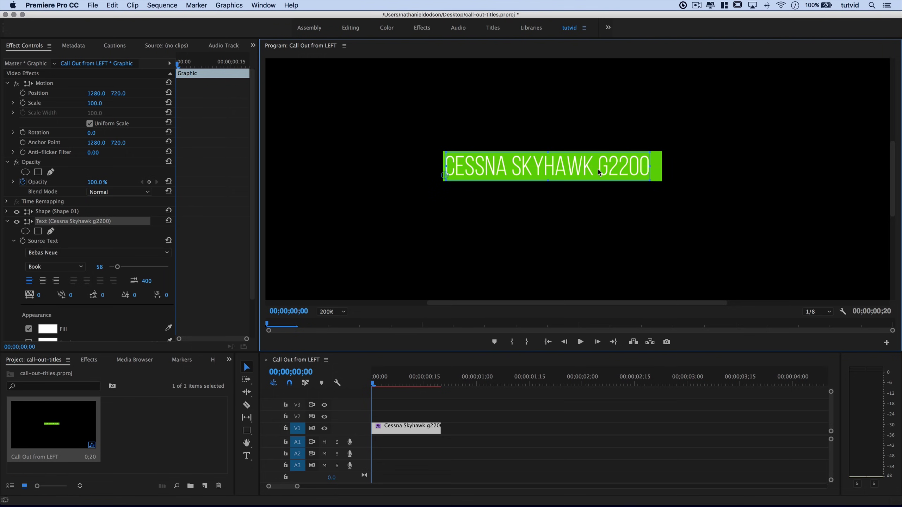
pyautogui.moveTo(539, 163); pyautogui.dragTo(541, 167)
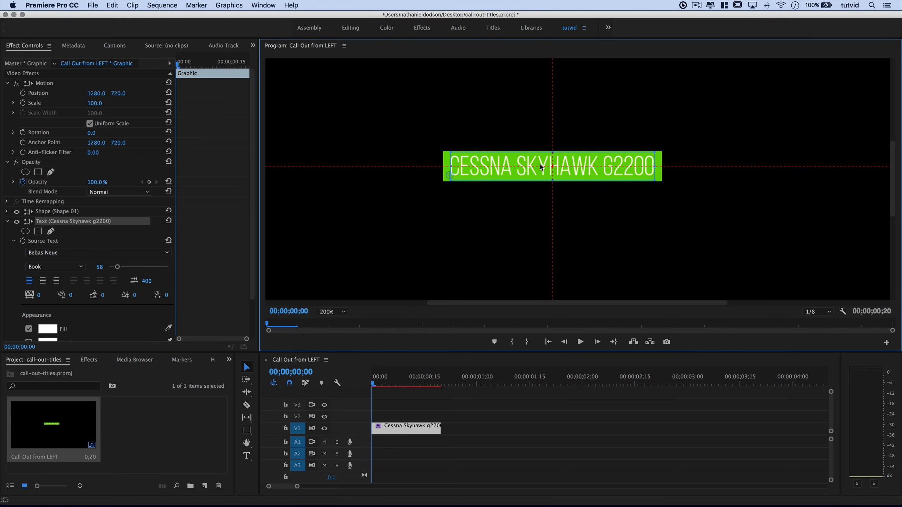
pyautogui.click(526, 251)
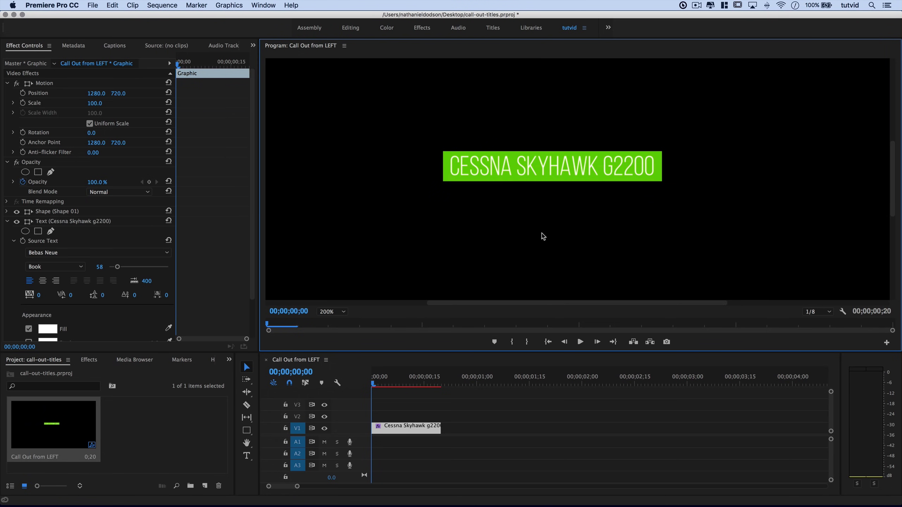
pyautogui.click(525, 167)
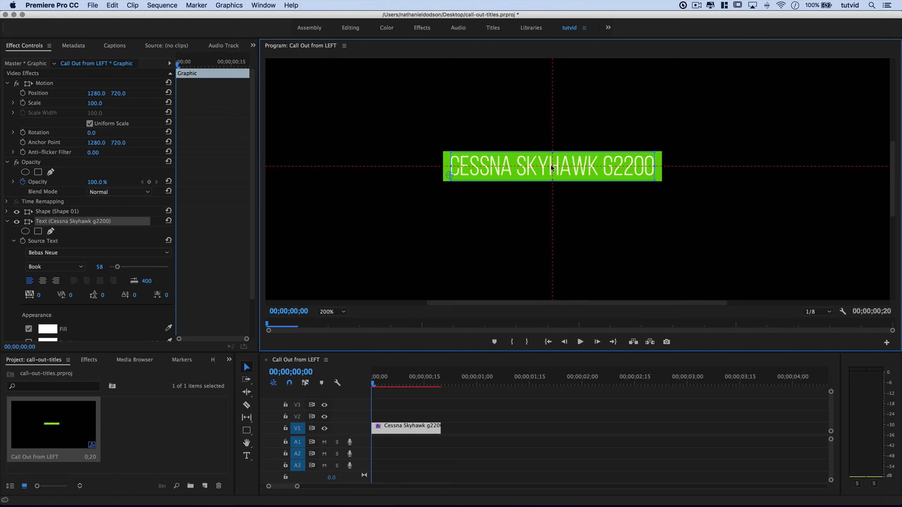
# - Set the text layer's vertical position to 710.9 in its Transform properties and deselect the text
pyautogui.scroll(-3, 88, 308)
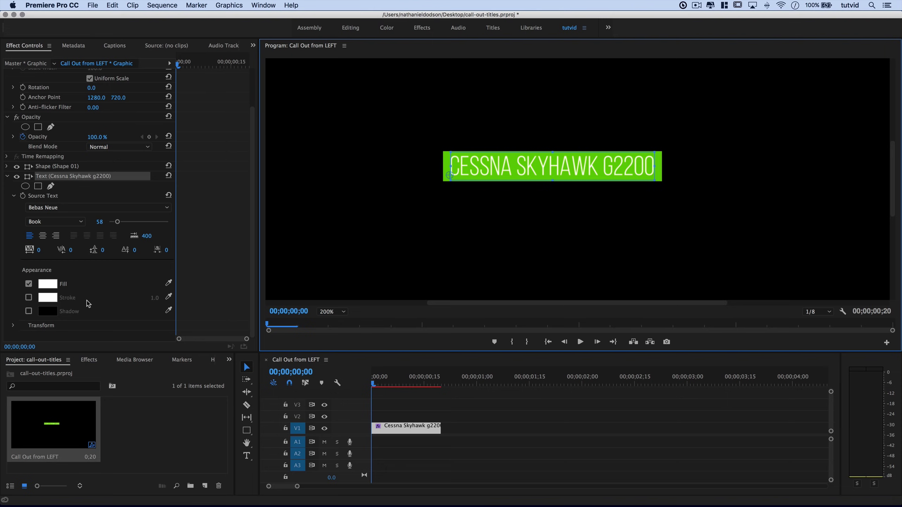
pyautogui.click(12, 326)
pyautogui.scroll(-3, 71, 302)
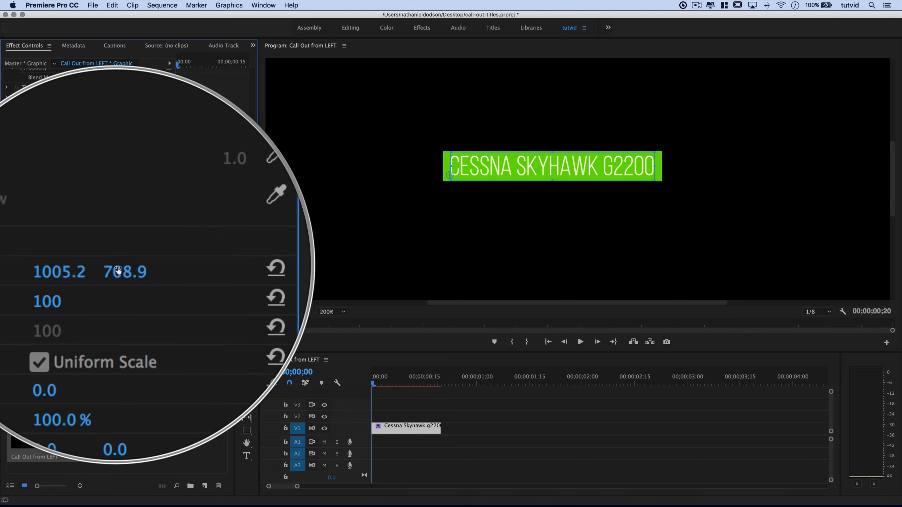
pyautogui.click(120, 267)
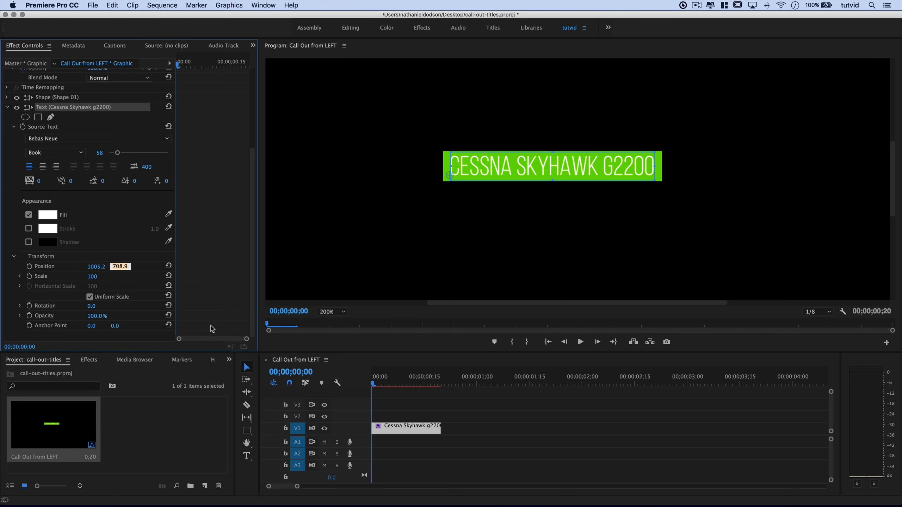
pyautogui.press('Up')
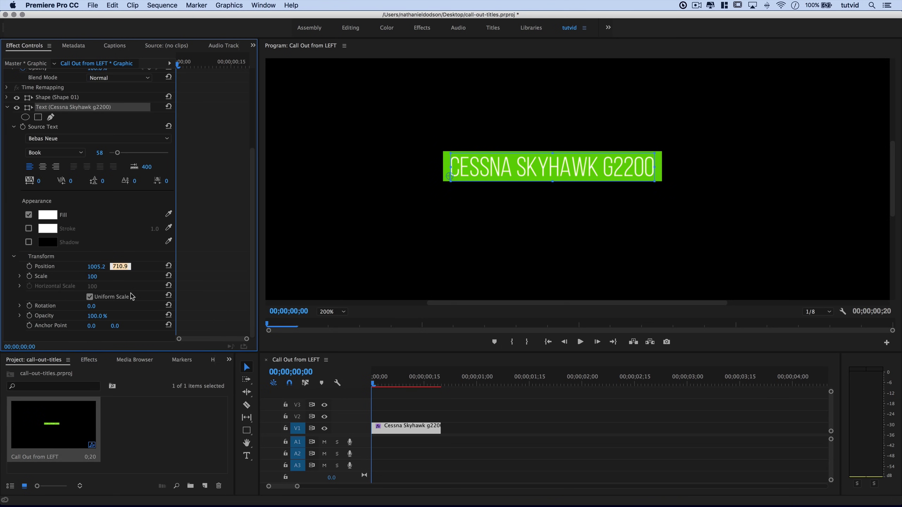
pyautogui.click(426, 250)
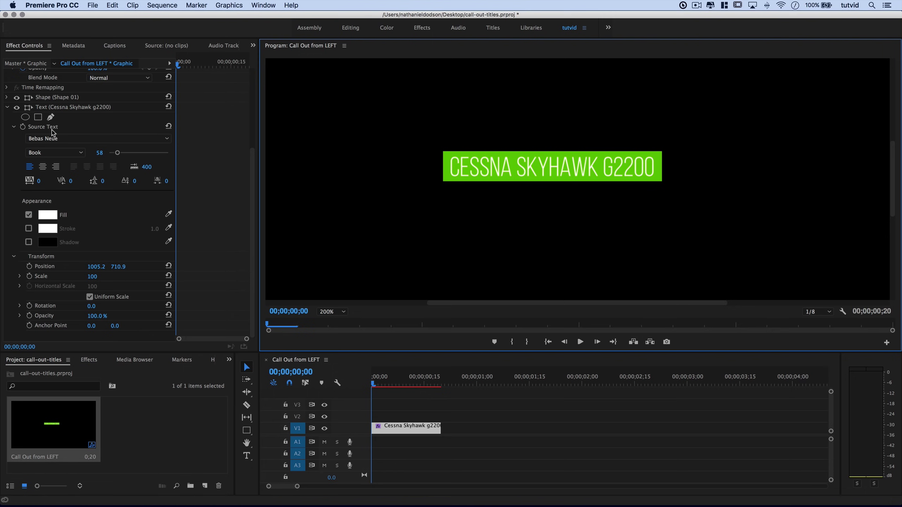
# - Collapse the text layer's properties and extend the graphic clip on V1 to end at 00;00;02;15
pyautogui.click(7, 108)
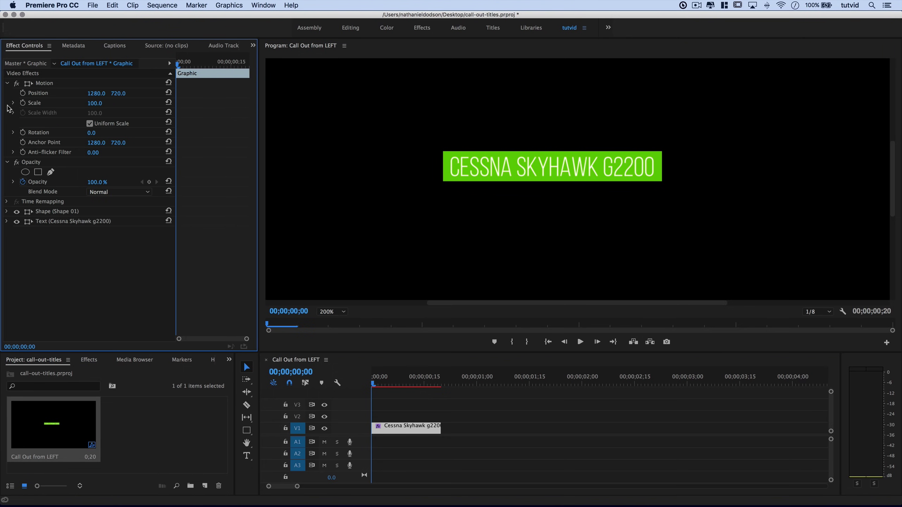
pyautogui.click(58, 212)
pyautogui.click(50, 222)
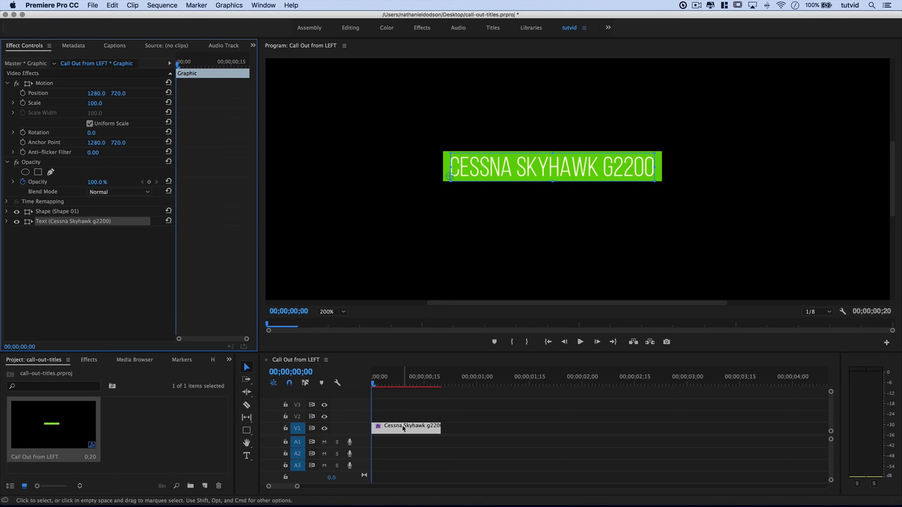
pyautogui.click(413, 437)
pyautogui.moveTo(439, 429); pyautogui.dragTo(636, 438)
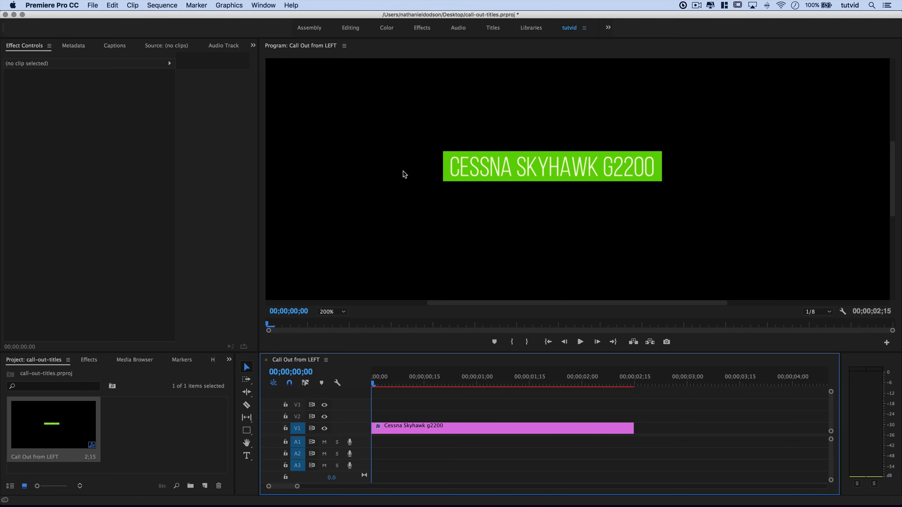
# - Turn off Uniform Scale in the green bar shape's Transform properties within the Cessna Skyhawk graphic clip
pyautogui.click(433, 429)
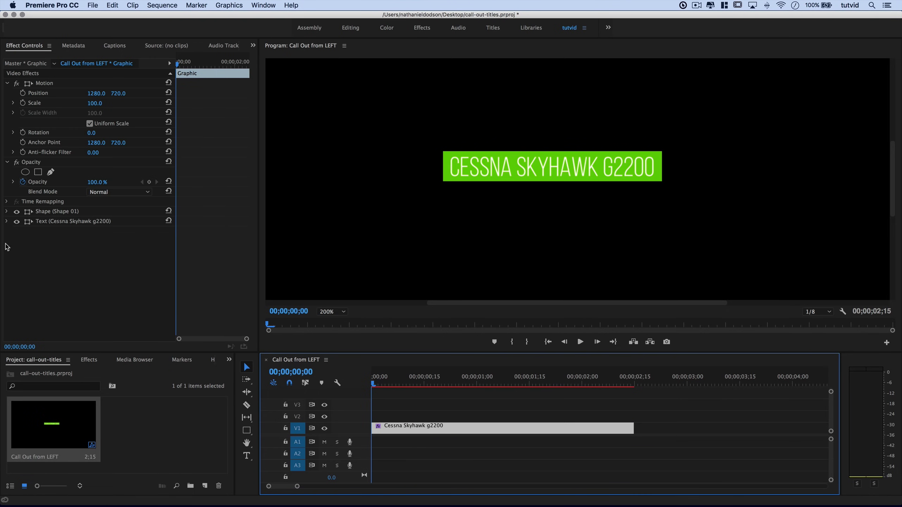
pyautogui.click(7, 211)
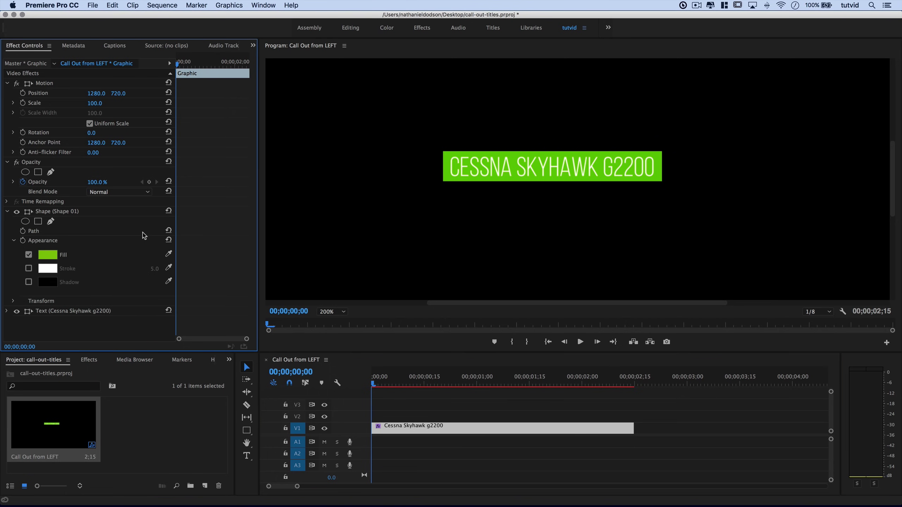
pyautogui.click(13, 302)
pyautogui.scroll(-3, 76, 298)
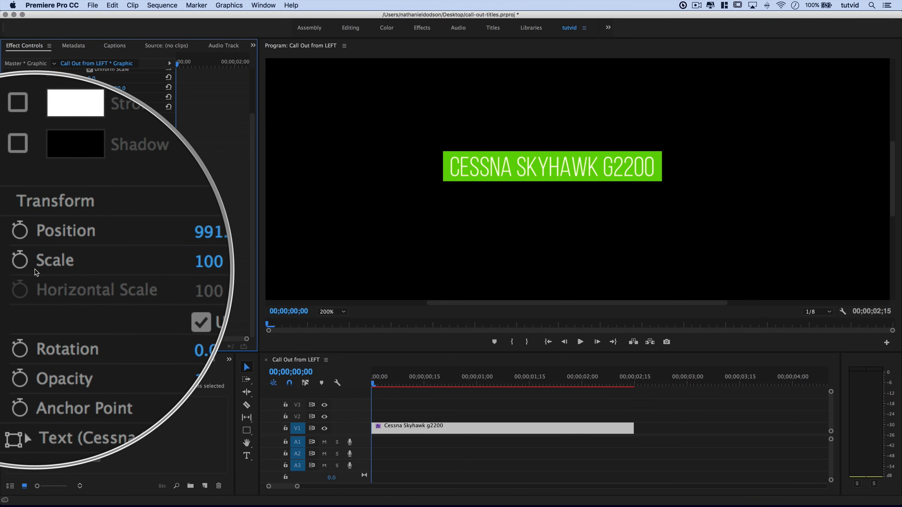
pyautogui.click(90, 287)
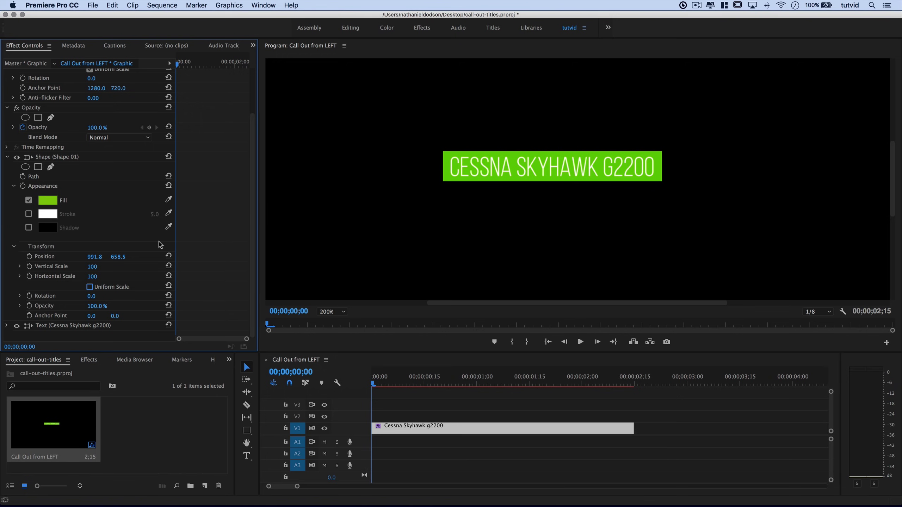
# - Try out different Horizontal Scale values on the green bar and set it back to 100
pyautogui.click(92, 277)
pyautogui.press('Return')
pyautogui.moveTo(92, 277)
pyautogui.mouseDown()
pyautogui.moveTo(57, 276)
pyautogui.moveTo(123, 276)
pyautogui.moveTo(92, 281)
pyautogui.mouseUp()
pyautogui.click(91, 279)
pyautogui.write('100')
pyautogui.press('Return')
# - Select the green bar shape, try a smaller Vertical Scale and set it back to 100
pyautogui.click(28, 160)
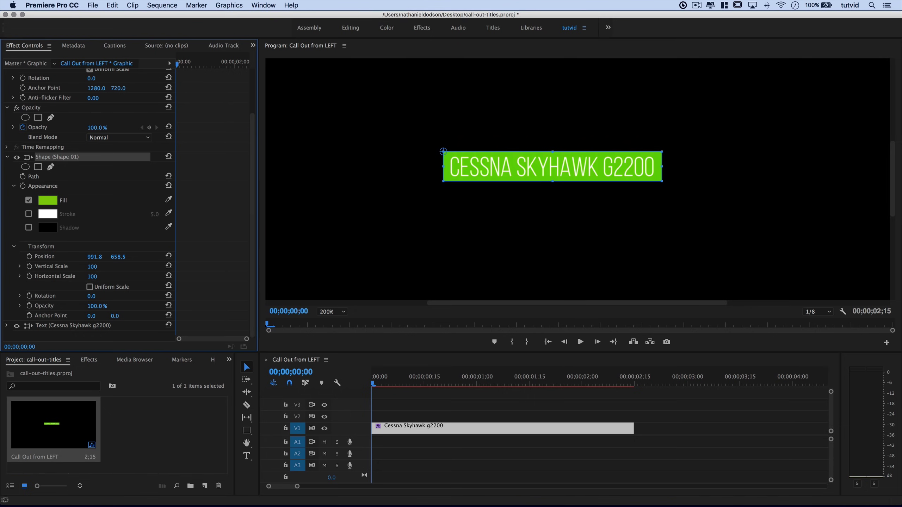
pyautogui.moveTo(92, 266)
pyautogui.mouseDown()
pyautogui.moveTo(70, 267)
pyautogui.moveTo(81, 266)
pyautogui.mouseUp()
pyautogui.click(92, 266)
pyautogui.write('100')
pyautogui.press('Tab')
# - Try shifting the green bar's horizontal anchor point to 466 and reset it to 0
pyautogui.moveTo(91, 316); pyautogui.dragTo(265, 316)
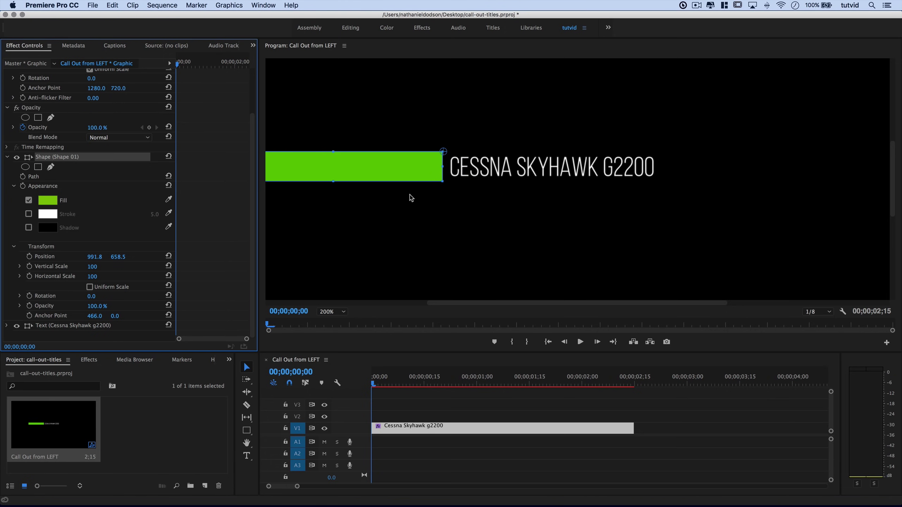
pyautogui.click(94, 315)
pyautogui.write('0')
pyautogui.press('Return')
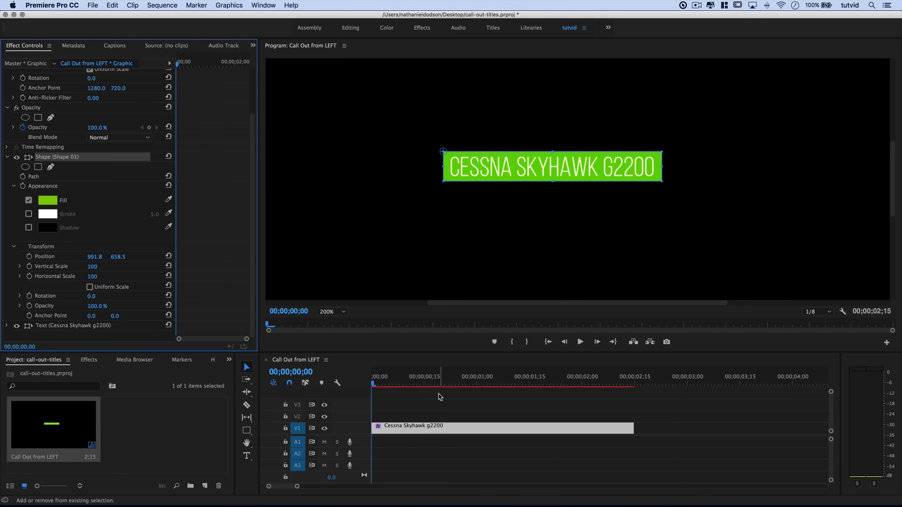
# - Start animating the green bar's Horizontal Scale with a keyframe of 100 at 00;00;01;00
pyautogui.press('space')
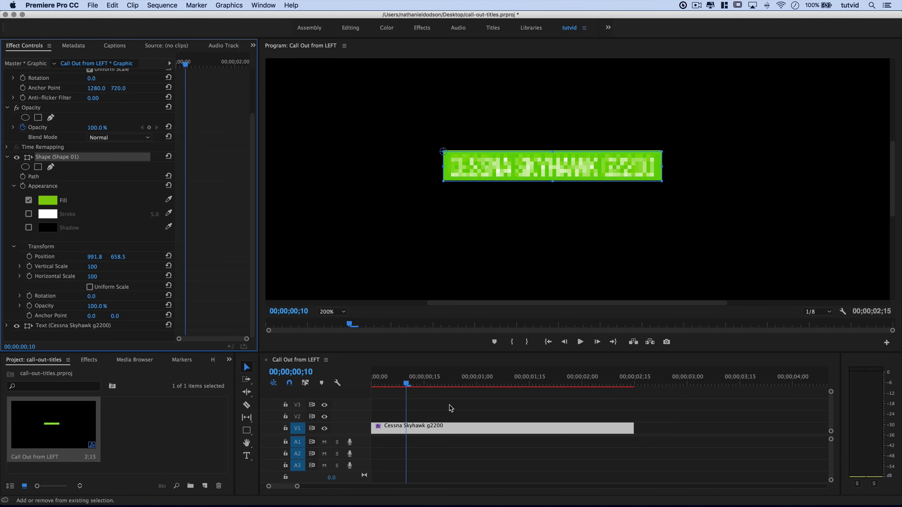
pyautogui.press('space')
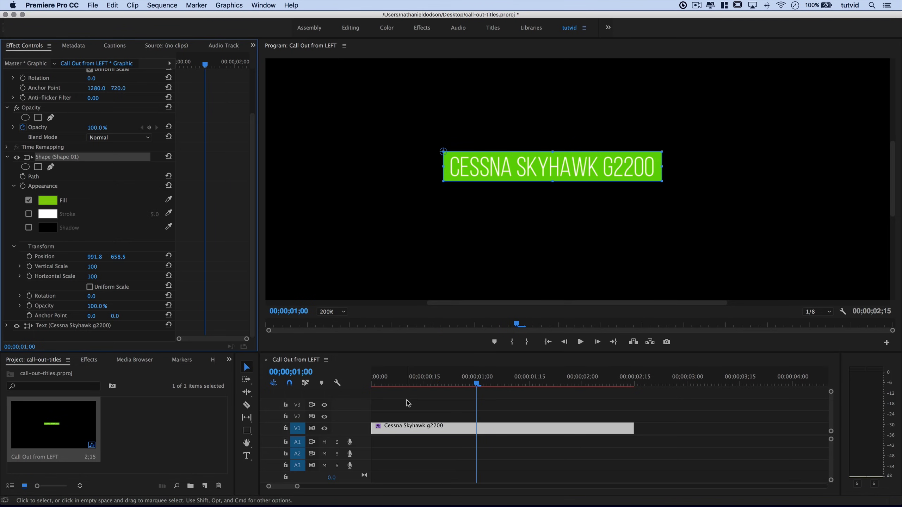
pyautogui.click(30, 276)
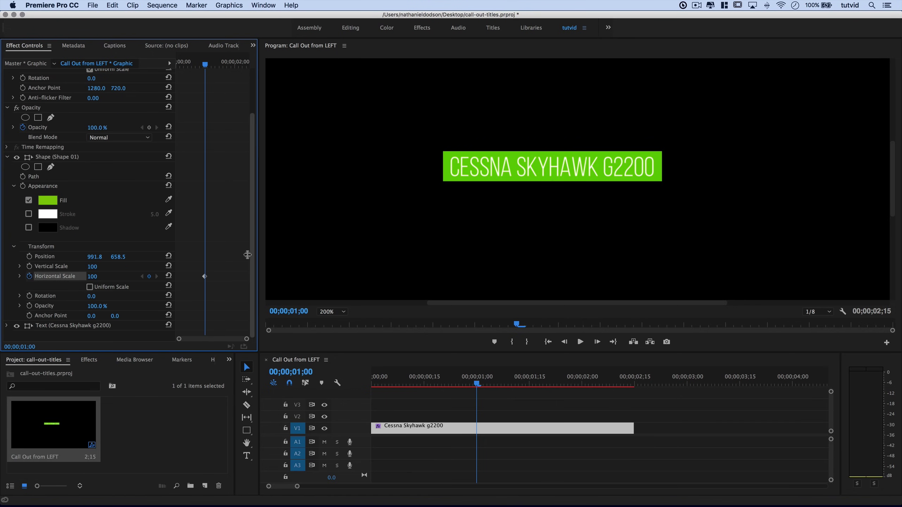
# - Add a Horizontal Scale keyframe of 0 for the green bar at 00;00;00;07
pyautogui.moveTo(195, 68); pyautogui.dragTo(182, 67)
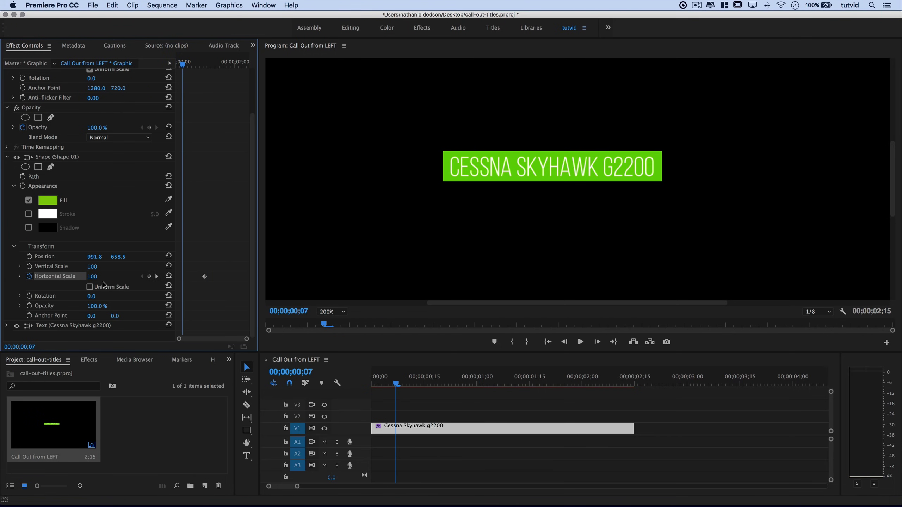
pyautogui.click(93, 278)
pyautogui.write('0')
pyautogui.press('Return')
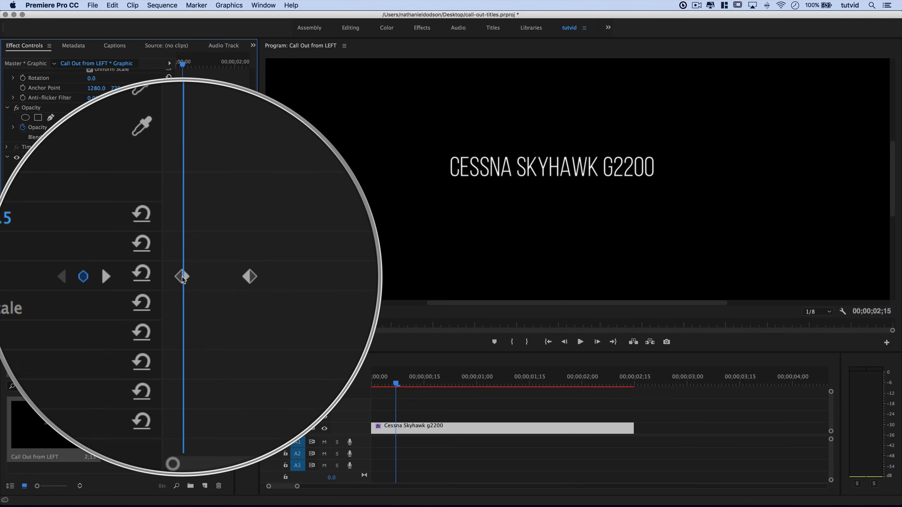
# - Move the green bar's first Horizontal Scale keyframe to the very start of the clip and play the animation
pyautogui.moveTo(183, 65)
pyautogui.mouseDown()
pyautogui.moveTo(201, 66)
pyautogui.moveTo(184, 66)
pyautogui.moveTo(211, 79)
pyautogui.moveTo(183, 82)
pyautogui.mouseUp()
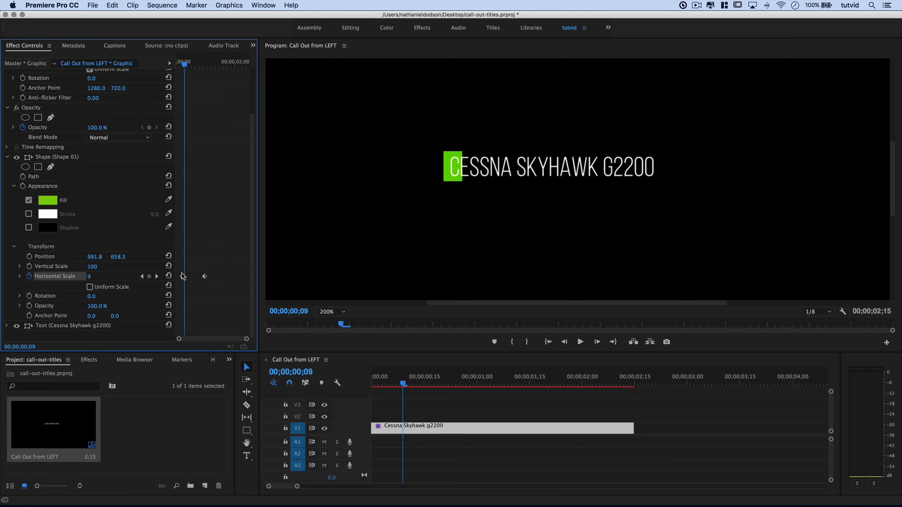
pyautogui.moveTo(182, 278); pyautogui.dragTo(179, 281)
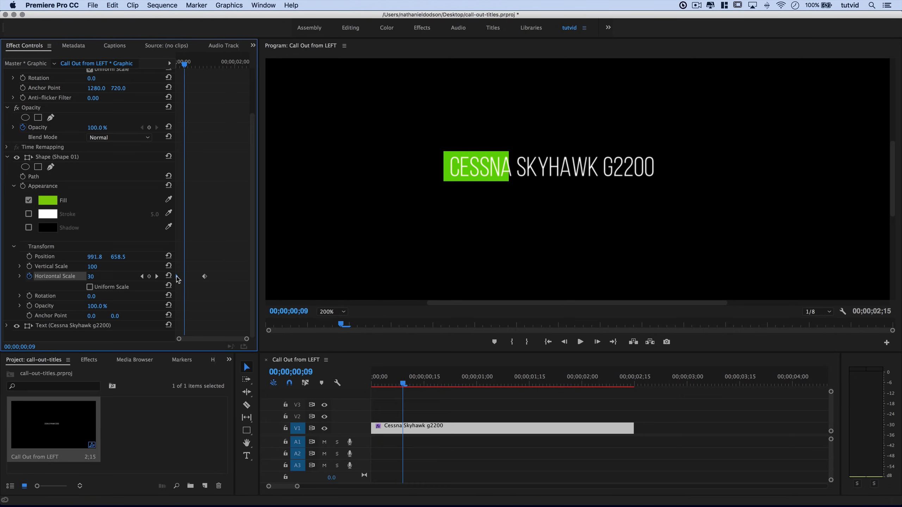
pyautogui.moveTo(187, 67); pyautogui.dragTo(154, 67)
pyautogui.press('space')
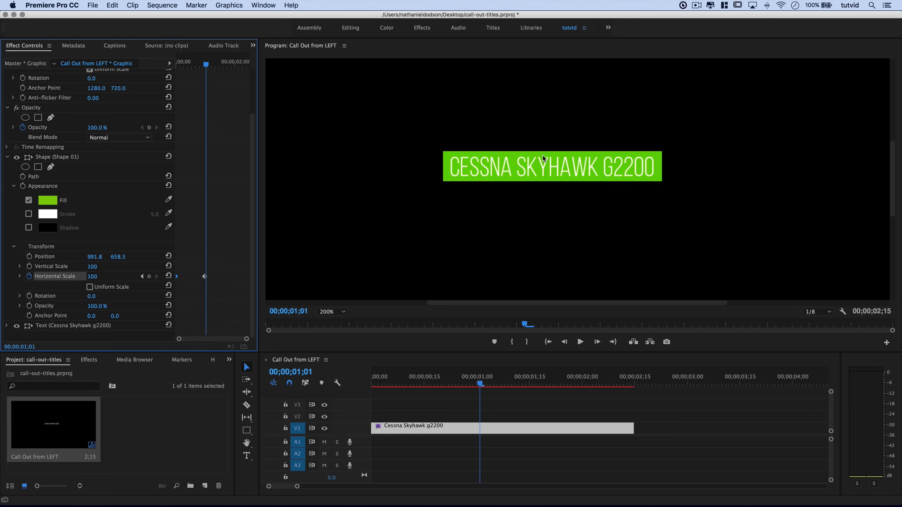
# - Check the program monitor's playback resolution options and keep 1/8
pyautogui.click(815, 312)
pyautogui.click(818, 347)
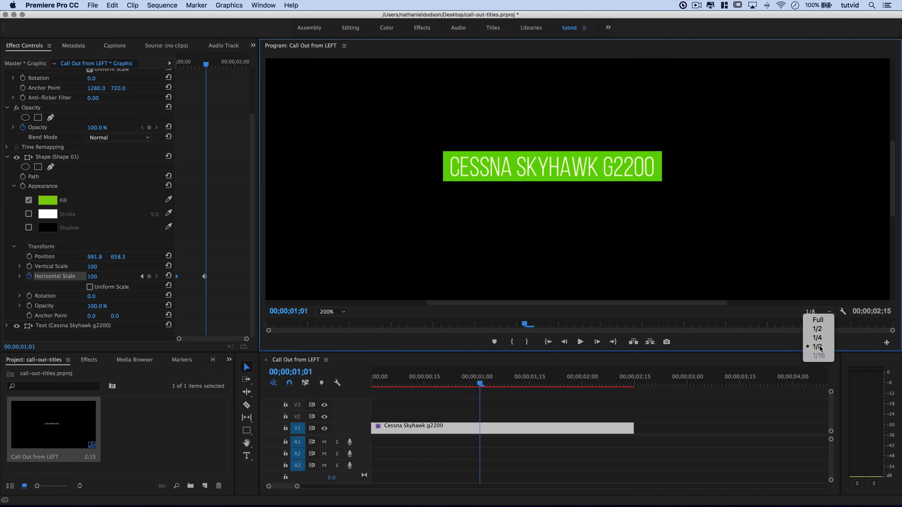
# - Apply Ease Out to both of the green bar's Horizontal Scale keyframes and preview the animation
pyautogui.moveTo(218, 294); pyautogui.dragTo(186, 285)
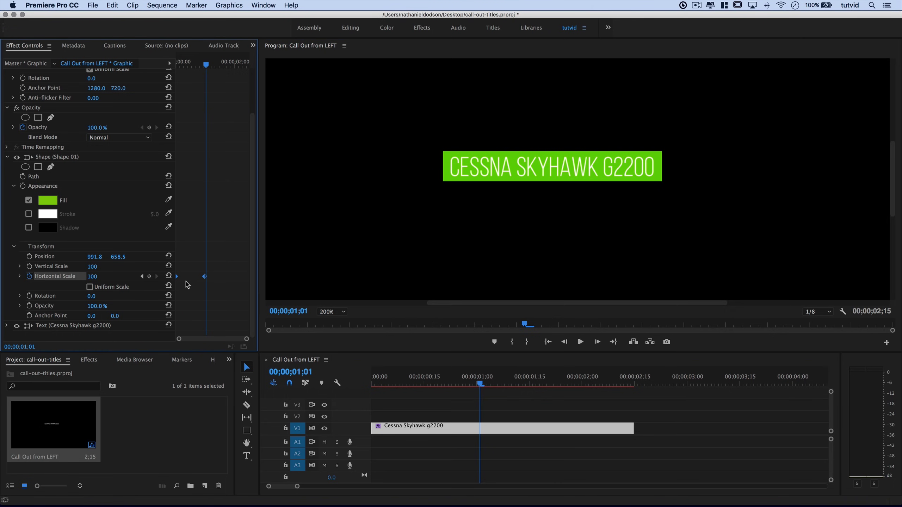
pyautogui.rightClick(205, 280)
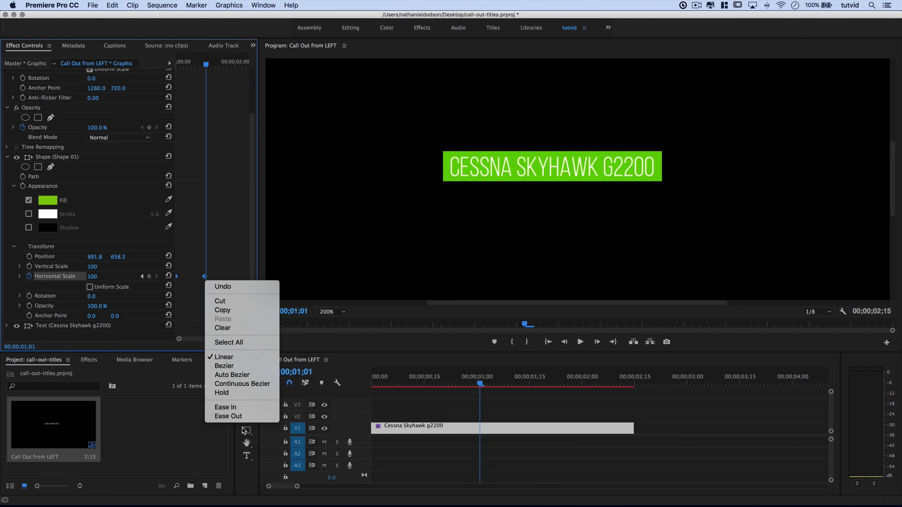
pyautogui.click(231, 416)
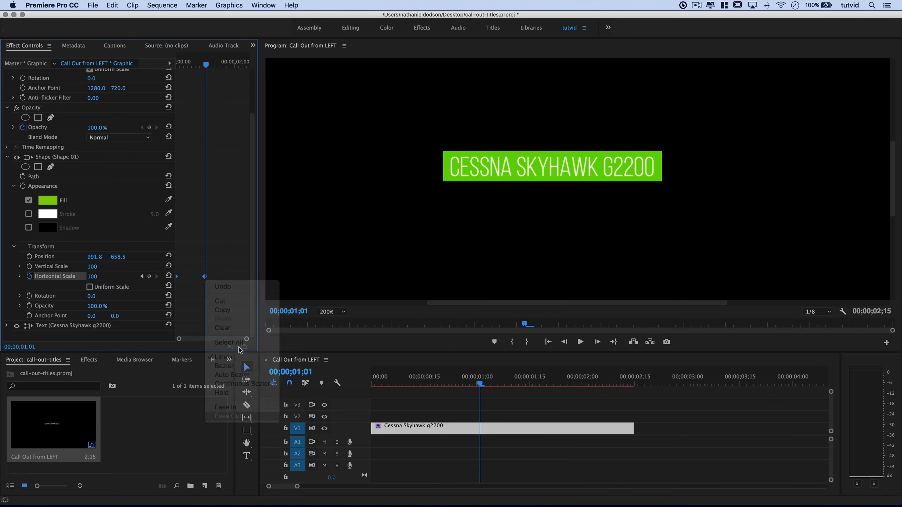
pyautogui.press('space')
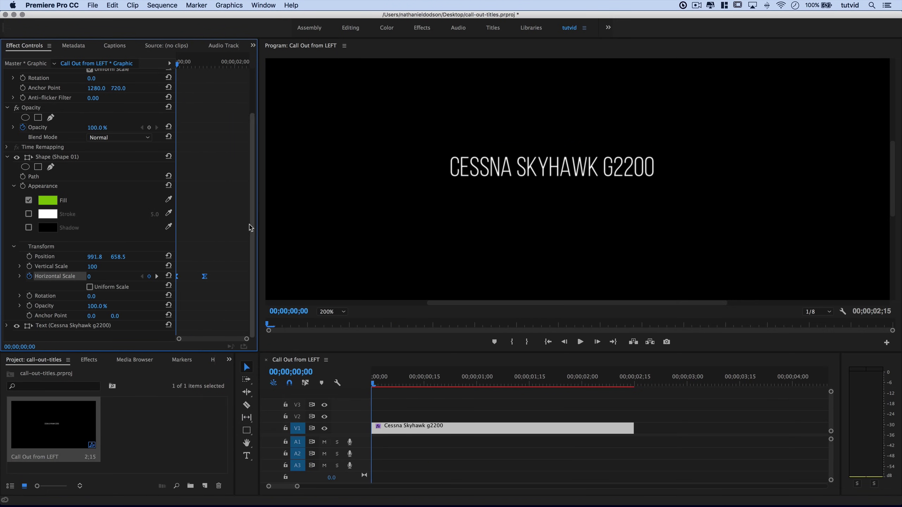
pyautogui.press('space')
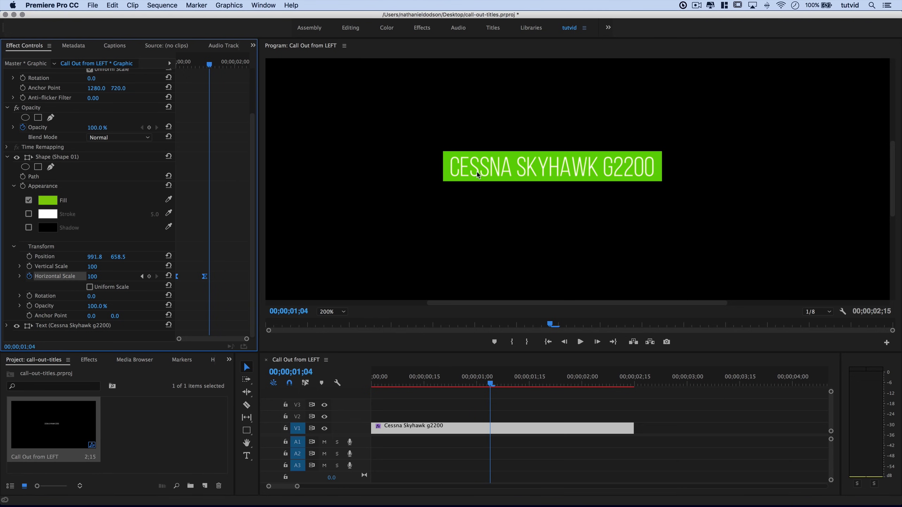
# - Go to 00;00;01;01, collapse the shape's properties and add a rectangular mask to the Cessna Skyhawk text layer
pyautogui.click(390, 382)
pyautogui.moveTo(390, 383); pyautogui.dragTo(480, 385)
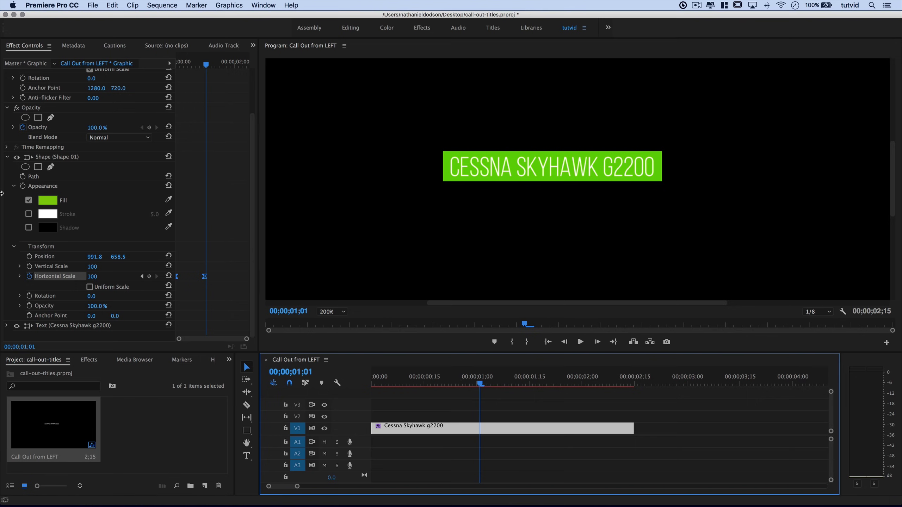
pyautogui.click(7, 156)
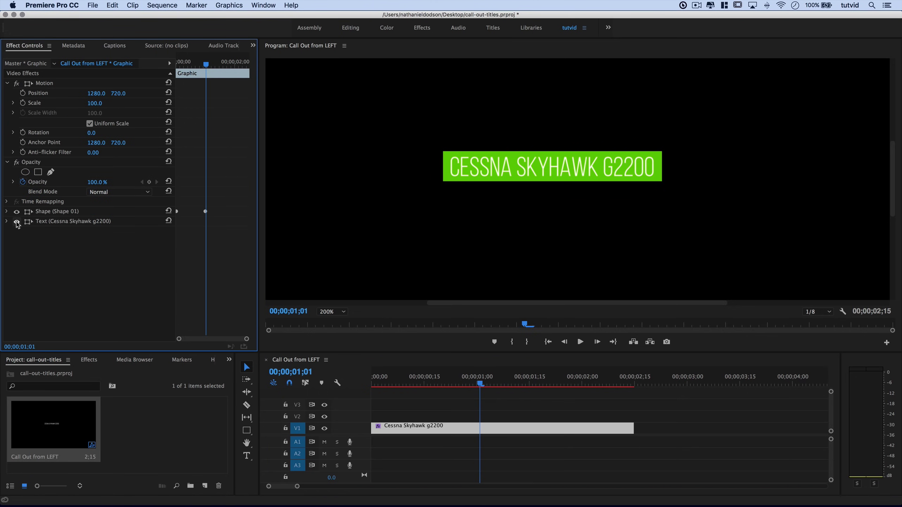
pyautogui.click(7, 222)
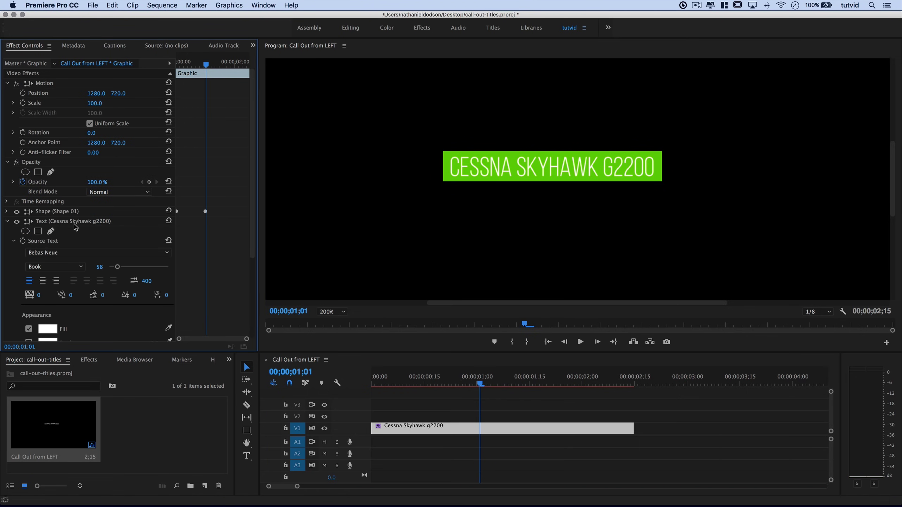
pyautogui.click(38, 231)
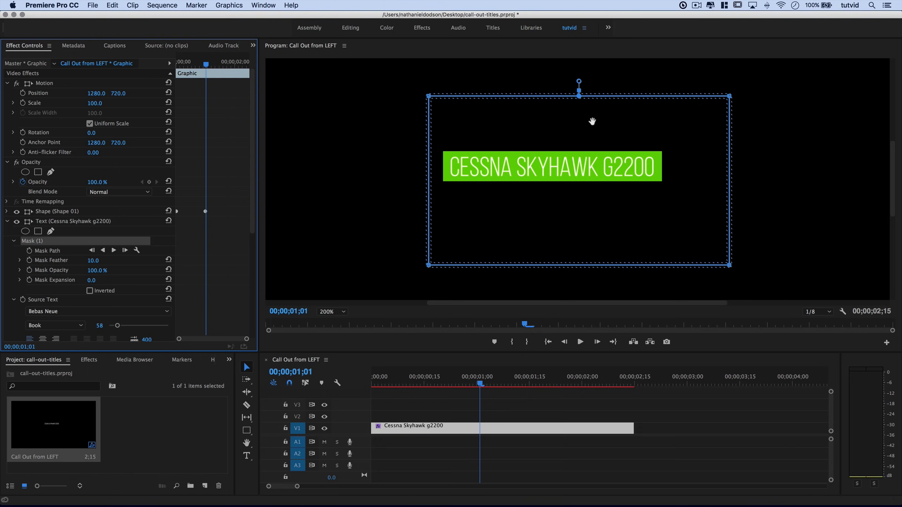
# - Shift the text mask slightly to the right and lower its upper edge to the top of the green bar
pyautogui.moveTo(598, 123)
pyautogui.mouseDown()
pyautogui.moveTo(613, 114)
pyautogui.moveTo(611, 160)
pyautogui.moveTo(608, 122)
pyautogui.mouseUp()
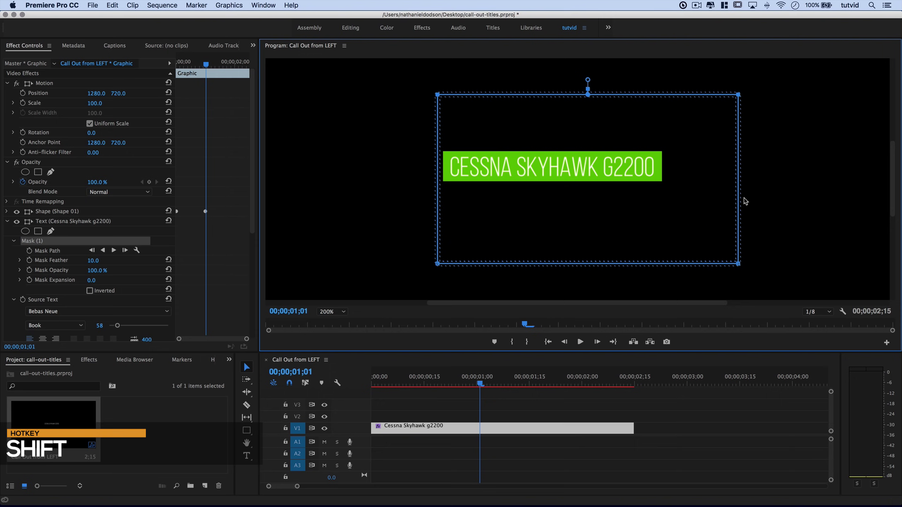
pyautogui.hotkey('shift', 'Down')
pyautogui.hotkey('shift', 'Down')
pyautogui.hotkey('shift', 'Down')
pyautogui.hotkey('shift', 'Down')
pyautogui.hotkey('shift', 'Down')
pyautogui.hotkey('shift', 'Down')
pyautogui.hotkey('shift', 'Down')
pyautogui.hotkey('shift', 'Down')
pyautogui.hotkey('shift', 'Down')
pyautogui.hotkey('shift', 'Down')
pyautogui.hotkey('shift', 'Down')
pyautogui.hotkey('shift', 'Down')
pyautogui.hotkey('shift', 'Down')
pyautogui.hotkey('shift', 'Down')
pyautogui.hotkey('shift', 'Down')
pyautogui.hotkey('shift', 'Down')
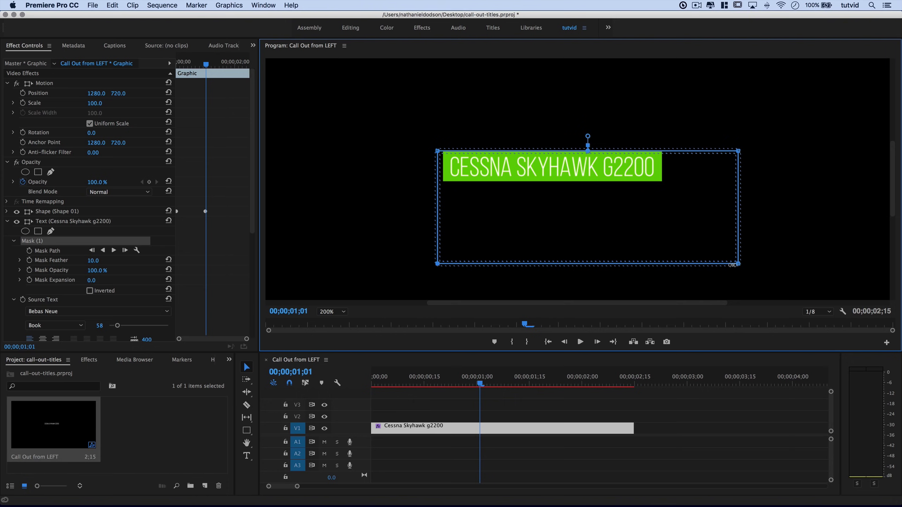
# - Raise the text mask's lower edge until it sits just below the green bar
pyautogui.hotkey('shift', 'Up')
pyautogui.hotkey('shift', 'Up')
pyautogui.hotkey('shift', 'Up')
pyautogui.hotkey('shift', 'Up')
pyautogui.hotkey('shift', 'Up')
pyautogui.hotkey('shift', 'Up')
pyautogui.hotkey('shift', 'Up')
pyautogui.hotkey('shift', 'Up')
pyautogui.hotkey('shift', 'Up')
pyautogui.hotkey('shift', 'Up')
pyautogui.hotkey('shift', 'Up')
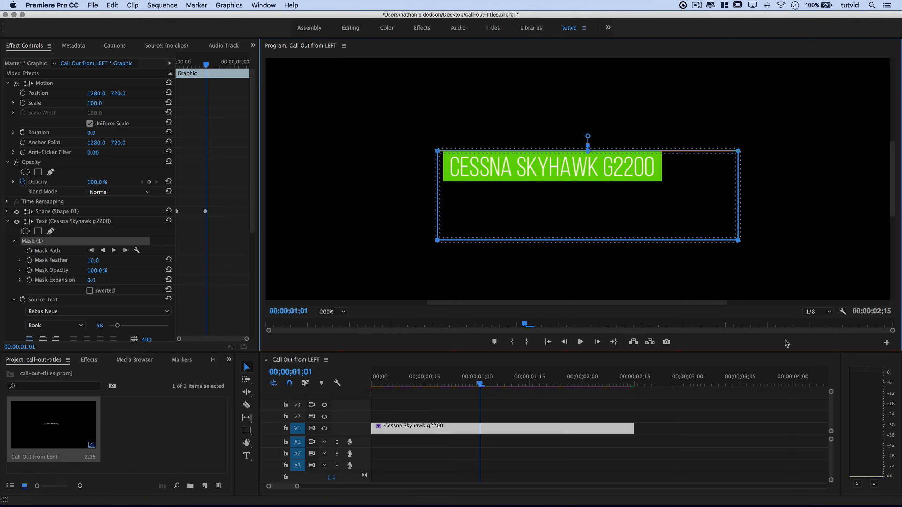
pyautogui.hotkey('shift', 'Up')
pyautogui.hotkey('shift', 'Up')
pyautogui.hotkey('shift', 'Up')
pyautogui.hotkey('shift', 'Up')
pyautogui.hotkey('shift', 'Up')
pyautogui.hotkey('shift', 'Up')
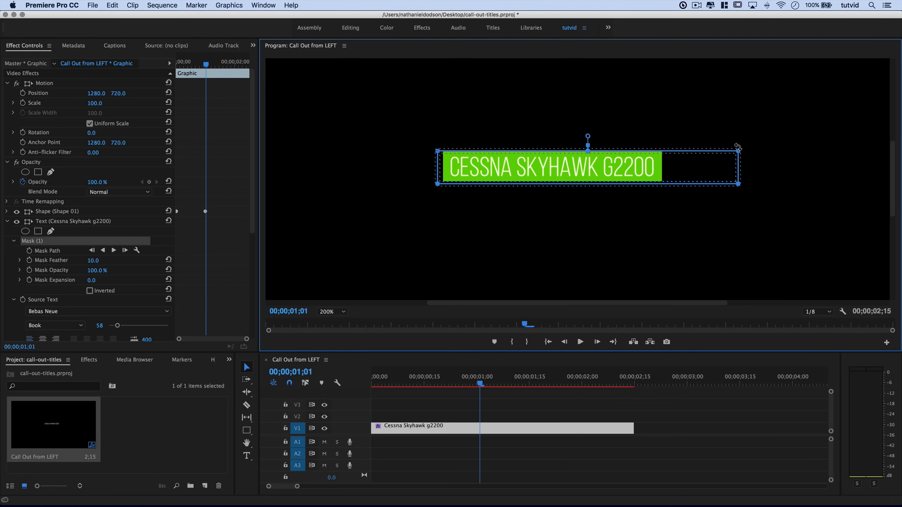
# - Narrow the text mask from its right edge to a thin strip at the green bar's left end, hiding all the text
pyautogui.hotkey('shift', 'Left')
pyautogui.hotkey('shift', 'Left')
pyautogui.hotkey('shift', 'Left')
pyautogui.hotkey('shift', 'Left')
pyautogui.hotkey('shift', 'Left')
pyautogui.hotkey('shift', 'Left')
pyautogui.hotkey('shift', 'Left')
pyautogui.hotkey('shift', 'Left')
pyautogui.hotkey('shift', 'Left')
pyautogui.hotkey('shift', 'Left')
pyautogui.hotkey('shift', 'Left')
pyautogui.hotkey('shift', 'Left')
pyautogui.hotkey('shift', 'Left')
pyautogui.hotkey('shift', 'Left')
pyautogui.hotkey('shift', 'Left')
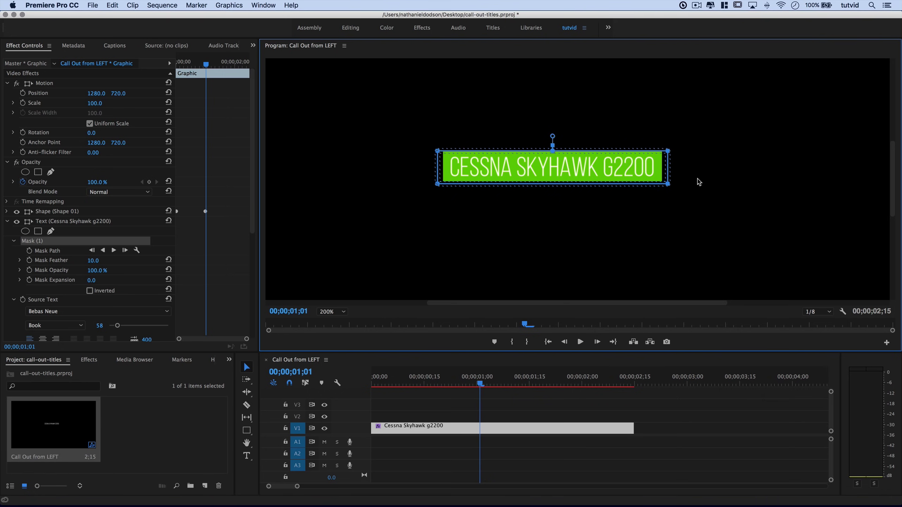
pyautogui.hotkey('shift', 'Left')
pyautogui.hotkey('shift', 'Left')
pyautogui.hotkey('shift', 'Left')
pyautogui.hotkey('shift', 'Left')
pyautogui.hotkey('shift', 'Left')
pyautogui.hotkey('shift', 'Left')
pyautogui.hotkey('shift', 'Left')
pyautogui.hotkey('shift', 'Left')
pyautogui.hotkey('shift', 'Left')
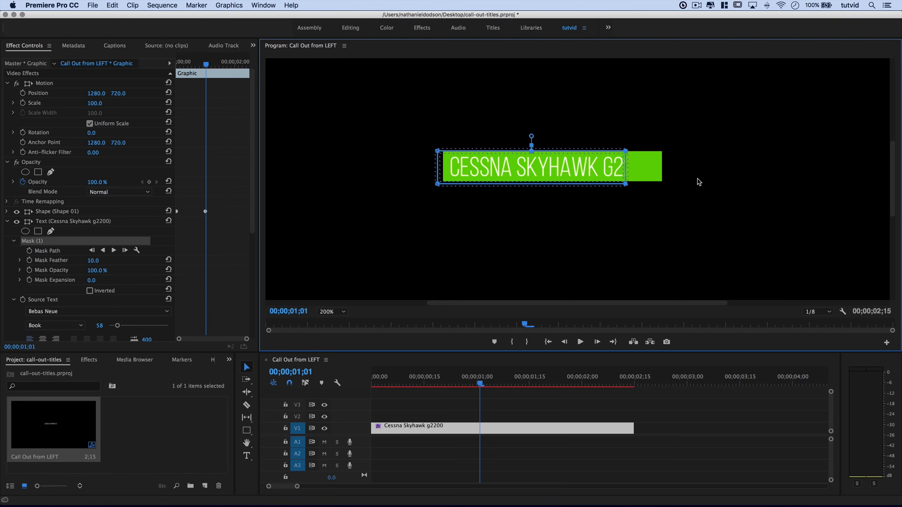
pyautogui.hotkey('shift', 'Left')
pyautogui.hotkey('shift', 'Left')
pyautogui.hotkey('shift', 'Left')
pyautogui.hotkey('shift', 'Left')
pyautogui.hotkey('shift', 'Left')
pyautogui.hotkey('shift', 'Left')
pyautogui.hotkey('shift', 'Left')
pyautogui.hotkey('shift', 'Left')
pyautogui.hotkey('shift', 'Left')
pyautogui.hotkey('shift', 'Left')
pyautogui.hotkey('shift', 'Left')
pyautogui.hotkey('shift', 'Left')
pyautogui.hotkey('shift', 'Left')
pyautogui.hotkey('shift', 'Left')
pyautogui.hotkey('shift', 'Left')
pyautogui.hotkey('shift', 'Left')
pyautogui.hotkey('shift', 'Left')
pyautogui.hotkey('shift', 'Left')
pyautogui.hotkey('shift', 'Left')
pyautogui.hotkey('shift', 'Left')
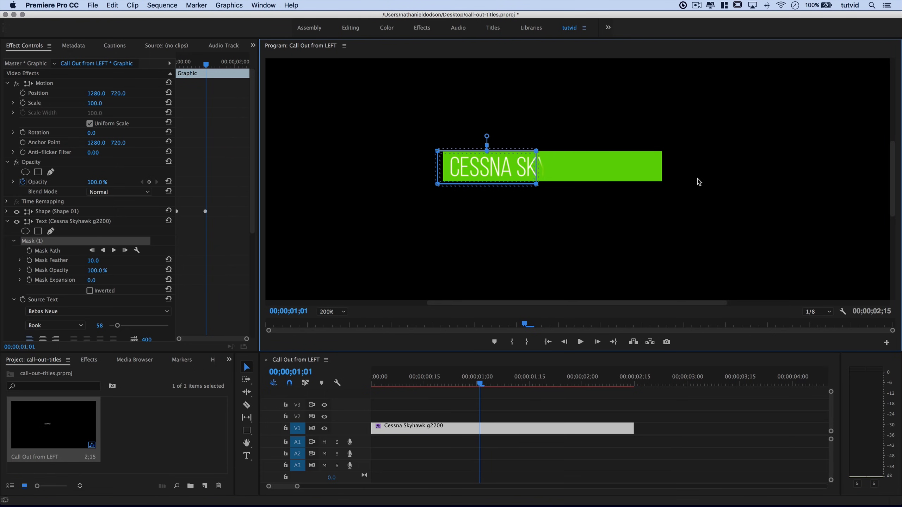
pyautogui.hotkey('shift', 'Left')
pyautogui.hotkey('shift', 'Left')
pyautogui.hotkey('shift', 'Left')
pyautogui.hotkey('shift', 'Left')
pyautogui.hotkey('shift', 'Left')
pyautogui.hotkey('shift', 'Left')
pyautogui.hotkey('shift', 'Left')
pyautogui.hotkey('shift', 'Left')
pyautogui.hotkey('shift', 'Left')
pyautogui.hotkey('shift', 'Left')
pyautogui.hotkey('shift', 'Left')
pyautogui.hotkey('shift', 'Left')
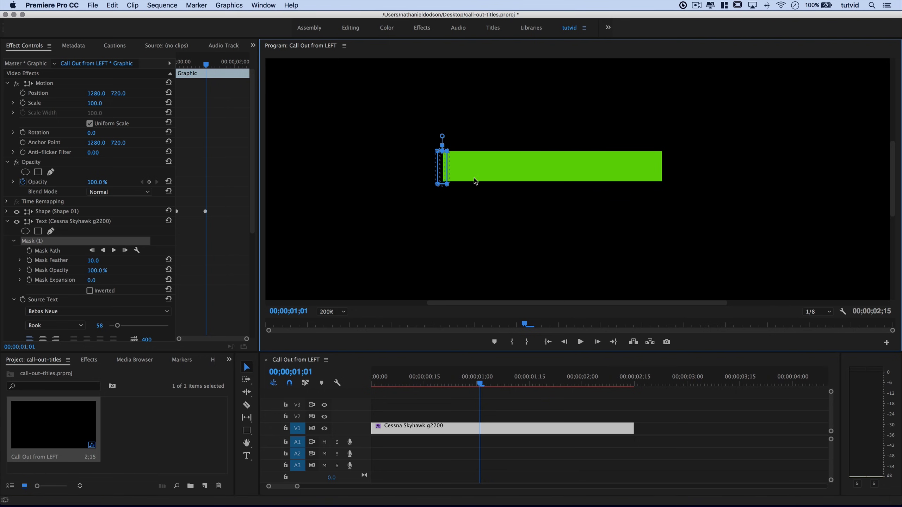
pyautogui.hotkey('shift', 'Left')
pyautogui.hotkey('shift', 'Left')
pyautogui.hotkey('shift', 'Left')
# - Set the text mask's first Mask Path keyframe at 00;00;00;10
pyautogui.moveTo(410, 384)
pyautogui.mouseDown()
pyautogui.moveTo(383, 386)
pyautogui.moveTo(421, 388)
pyautogui.moveTo(395, 389)
pyautogui.moveTo(407, 391)
pyautogui.mouseUp()
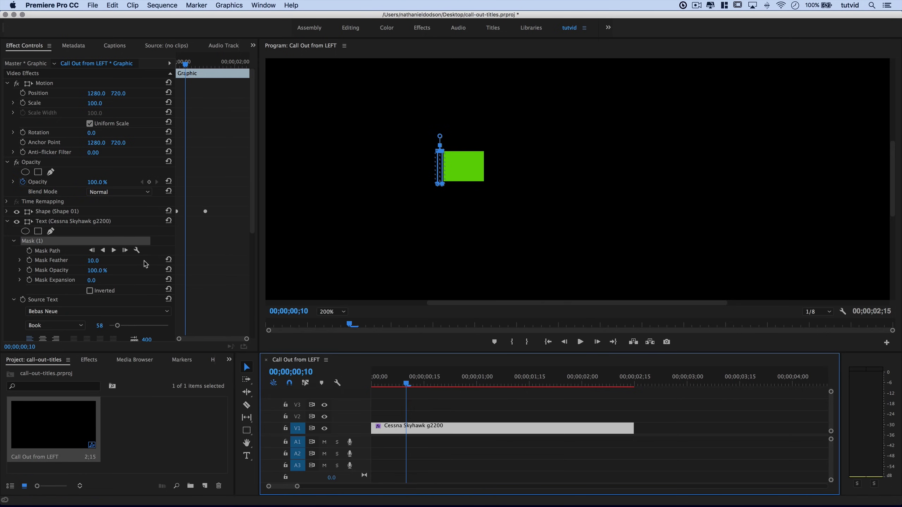
pyautogui.click(30, 250)
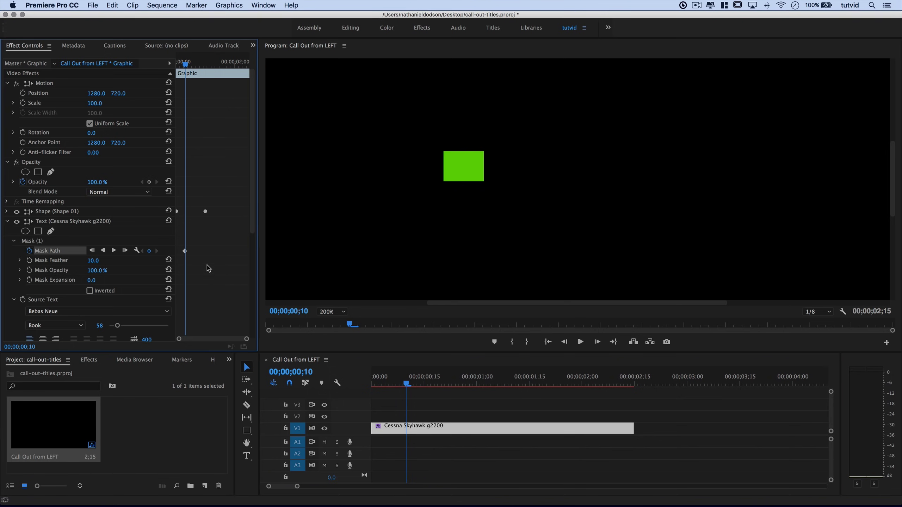
# - At 00;00;01;04, widen the text mask rightward past the green bar's right end to reveal all the text in a second Mask Path keyframe
pyautogui.moveTo(188, 69); pyautogui.dragTo(209, 72)
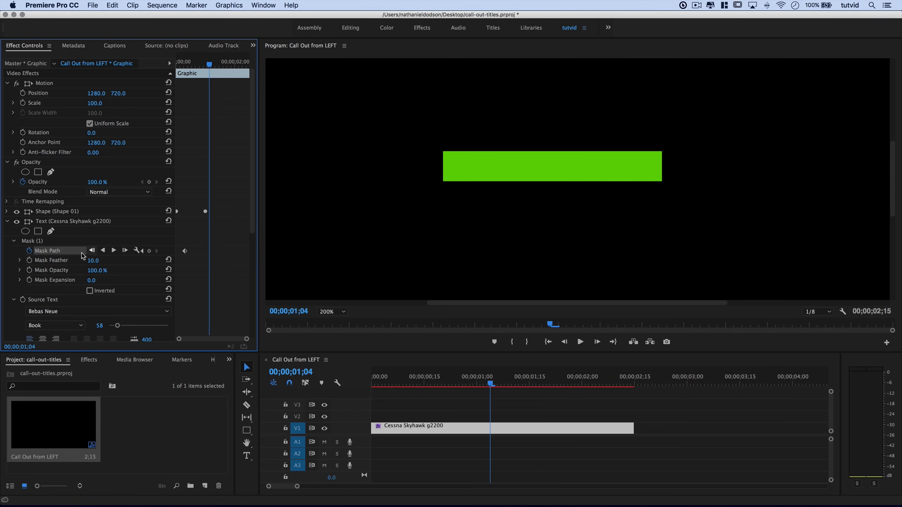
pyautogui.click(34, 241)
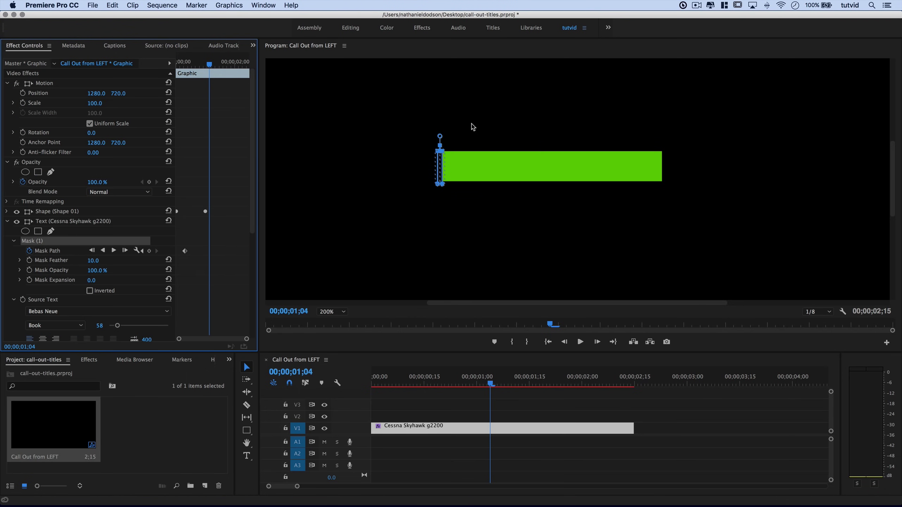
pyautogui.click(442, 184)
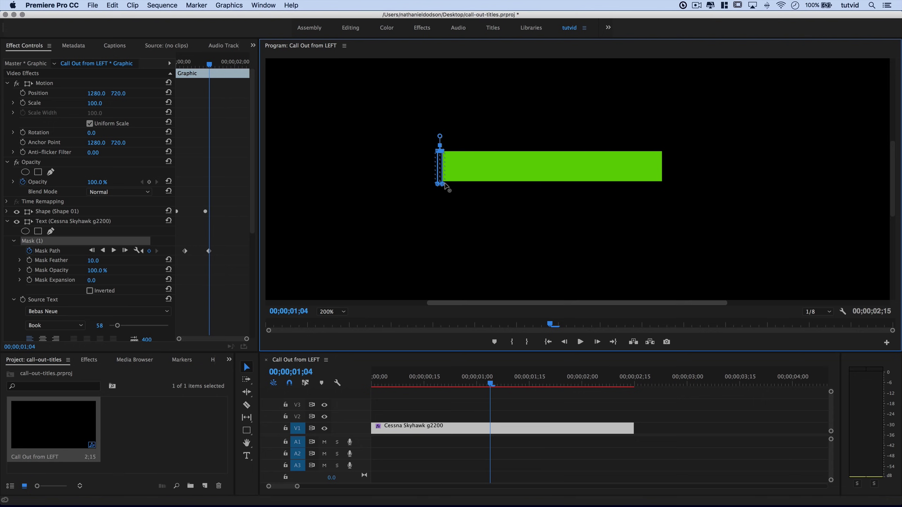
pyautogui.moveTo(443, 184); pyautogui.dragTo(499, 184)
pyautogui.hotkey('shift', 'Right')
pyautogui.hotkey('shift', 'Right')
pyautogui.hotkey('shift', 'Right')
pyautogui.hotkey('shift', 'Right')
pyautogui.hotkey('shift', 'Right')
pyautogui.hotkey('shift', 'Right')
pyautogui.hotkey('shift', 'Right')
pyautogui.hotkey('shift', 'Right')
pyautogui.hotkey('shift', 'Right')
pyautogui.hotkey('shift', 'Right')
pyautogui.hotkey('shift', 'Right')
pyautogui.hotkey('shift', 'Right')
pyautogui.hotkey('shift', 'Right')
pyautogui.hotkey('shift', 'Right')
pyautogui.hotkey('shift', 'Right')
pyautogui.hotkey('shift', 'Right')
pyautogui.hotkey('shift', 'Right')
pyautogui.hotkey('shift', 'Right')
pyautogui.hotkey('shift', 'Right')
pyautogui.hotkey('shift', 'Right')
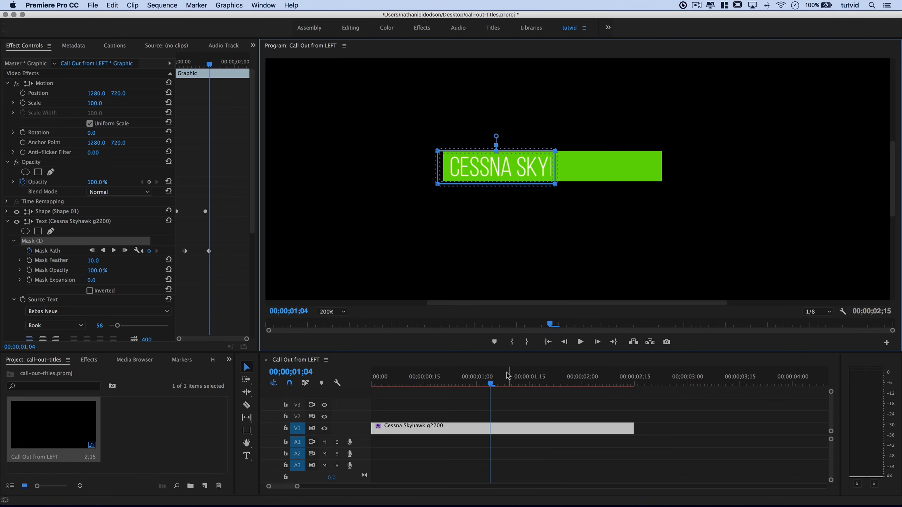
pyautogui.hotkey('shift', 'Right')
pyautogui.hotkey('shift', 'Right')
pyautogui.hotkey('shift', 'Right')
pyautogui.hotkey('shift', 'Right')
pyautogui.hotkey('shift', 'Right')
pyautogui.hotkey('shift', 'Right')
pyautogui.hotkey('shift', 'Right')
pyautogui.hotkey('shift', 'Right')
pyautogui.hotkey('shift', 'Right')
pyautogui.hotkey('shift', 'Right')
pyautogui.hotkey('shift', 'Right')
pyautogui.hotkey('shift', 'Right')
pyautogui.hotkey('shift', 'Right')
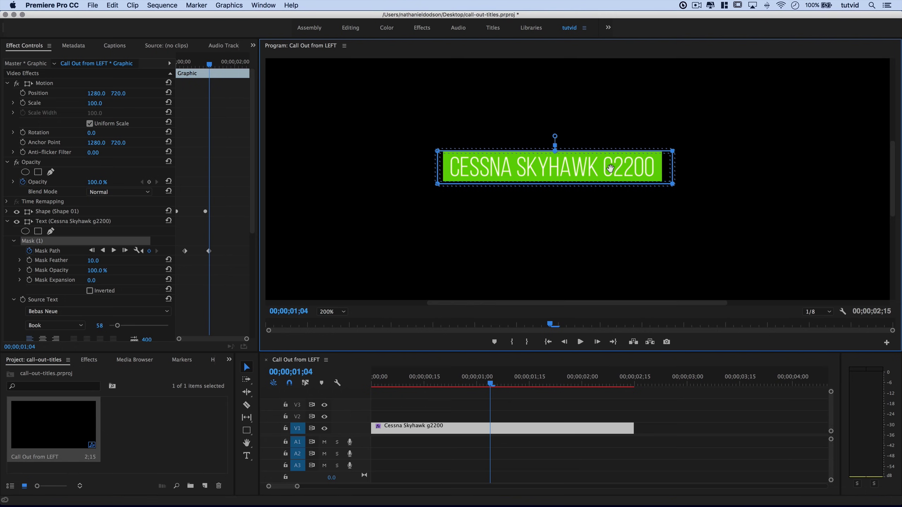
# - Check the partly revealed text at 00;00;00;27 and collapse the mask's settings
pyautogui.moveTo(210, 64); pyautogui.dragTo(202, 82)
pyautogui.click(244, 235)
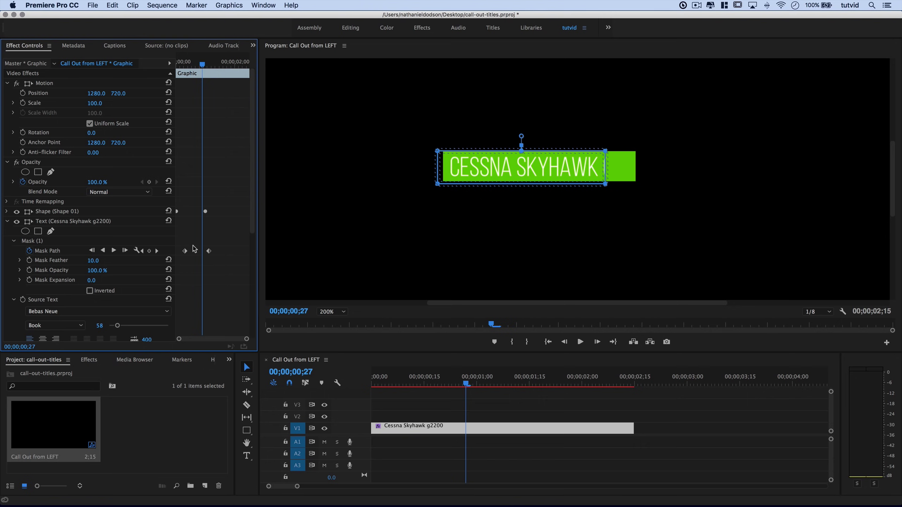
pyautogui.moveTo(182, 244); pyautogui.dragTo(229, 267)
pyautogui.click(14, 241)
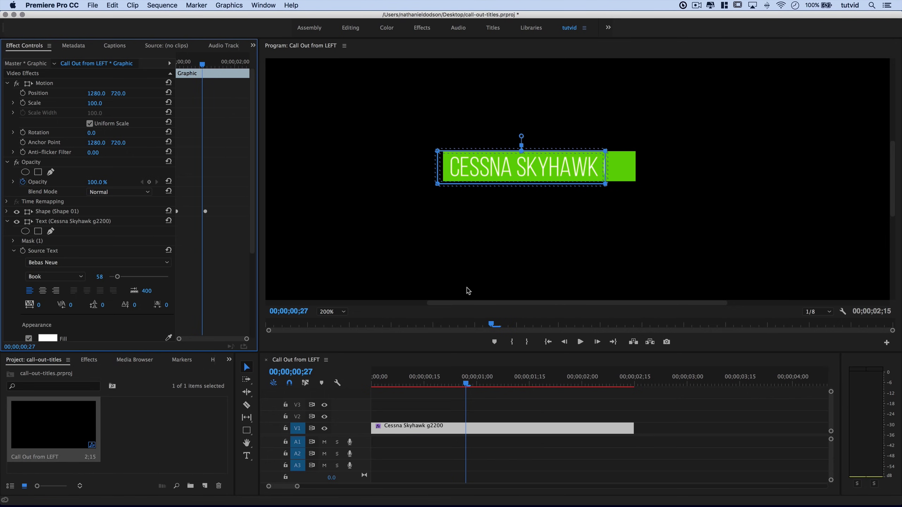
# - Set the playback resolution to Full and play the title animation from the start
pyautogui.moveTo(460, 381); pyautogui.dragTo(371, 382)
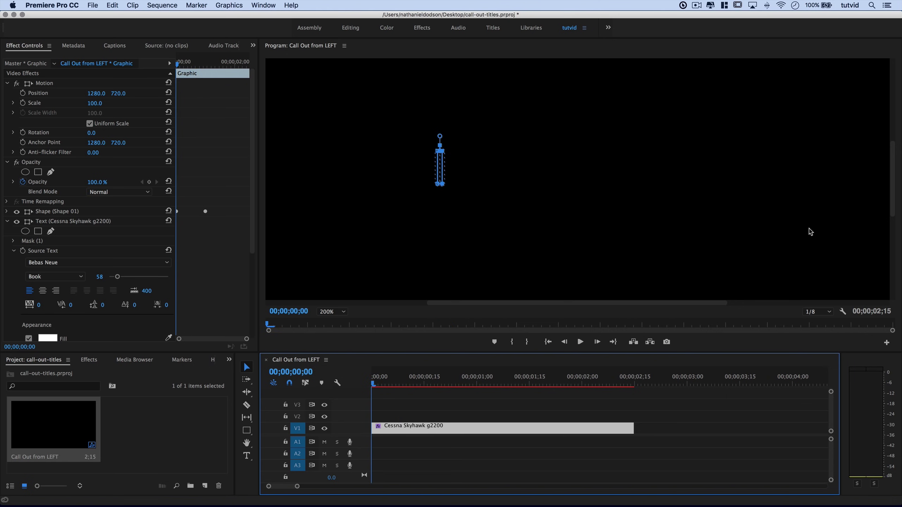
pyautogui.click(815, 312)
pyautogui.click(817, 320)
pyautogui.press('space')
pyautogui.moveTo(380, 386)
pyautogui.mouseDown()
pyautogui.moveTo(393, 388)
pyautogui.moveTo(372, 387)
pyautogui.mouseUp()
pyautogui.press('space')
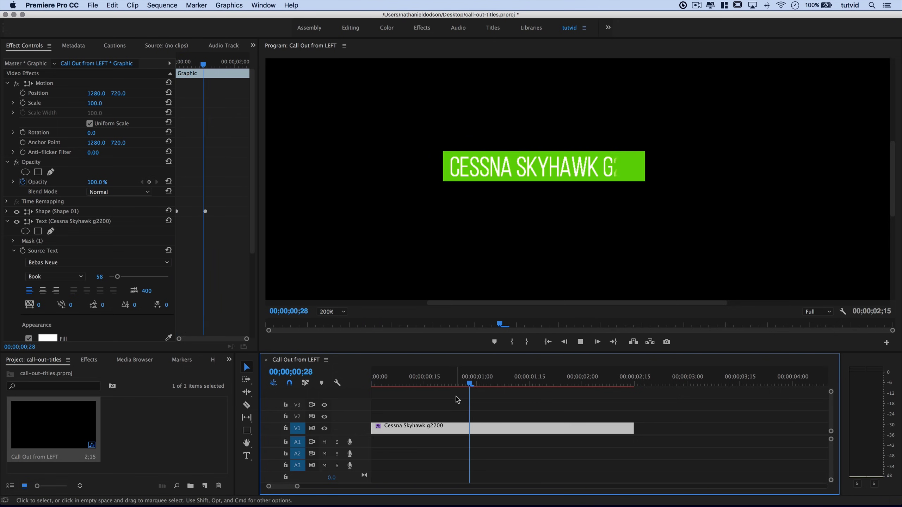
pyautogui.press('space')
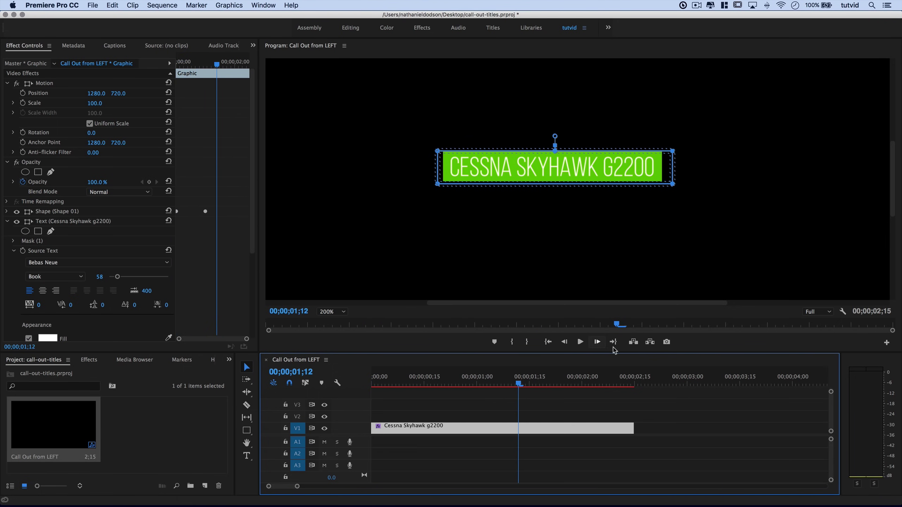
pyautogui.moveTo(431, 382); pyautogui.dragTo(355, 380)
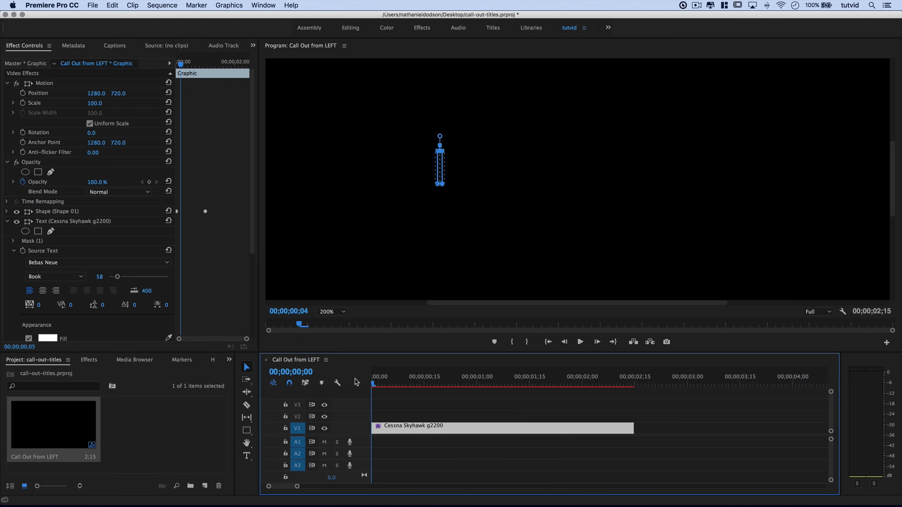
# - Collapse the text layer's settings and duplicate the Cessna Skyhawk g2200 clip from V1 onto V2
pyautogui.click(6, 222)
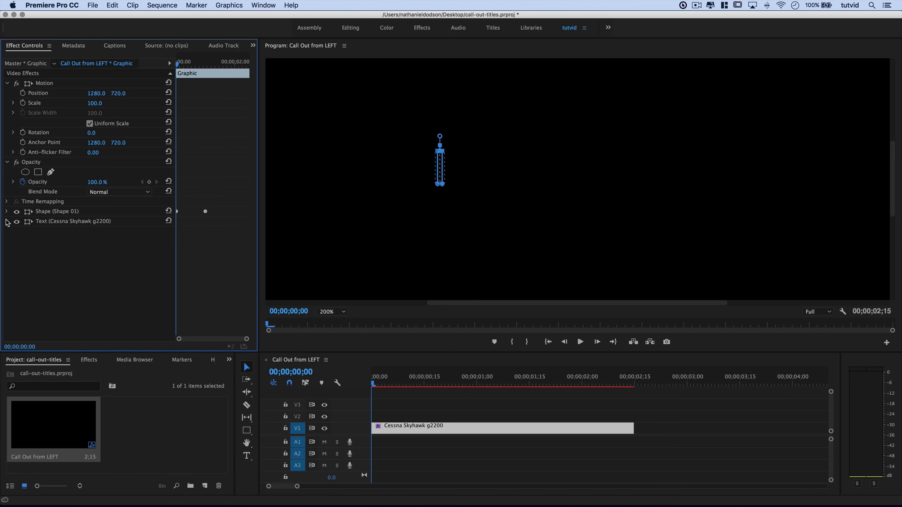
pyautogui.moveTo(373, 382); pyautogui.dragTo(536, 382)
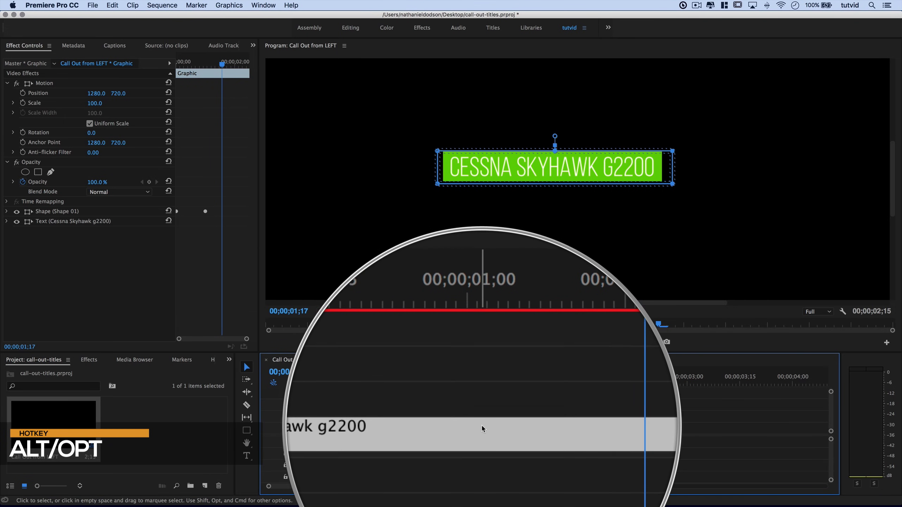
pyautogui.moveTo(428, 431); pyautogui.dragTo(424, 419)
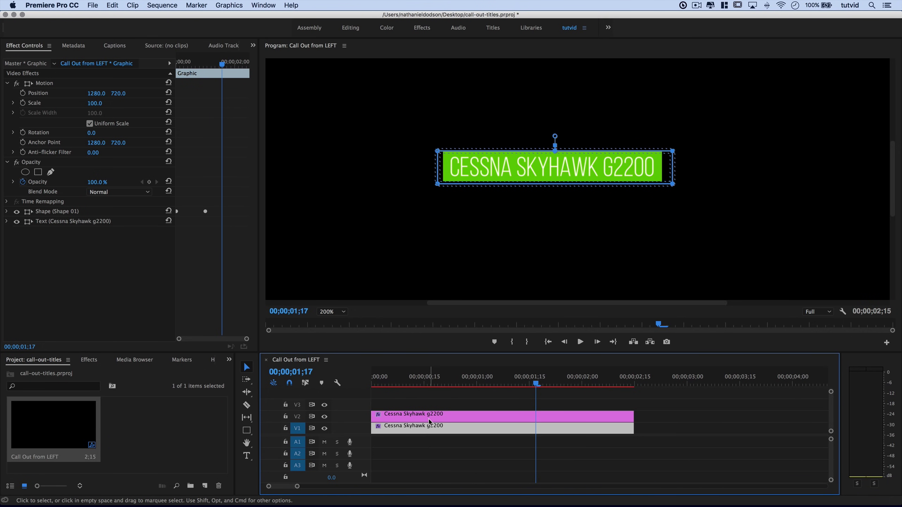
# - Move the V2 copy below the original title by setting its vertical Motion position to 828
pyautogui.click(455, 383)
pyautogui.moveTo(454, 383); pyautogui.dragTo(427, 383)
pyautogui.click(428, 426)
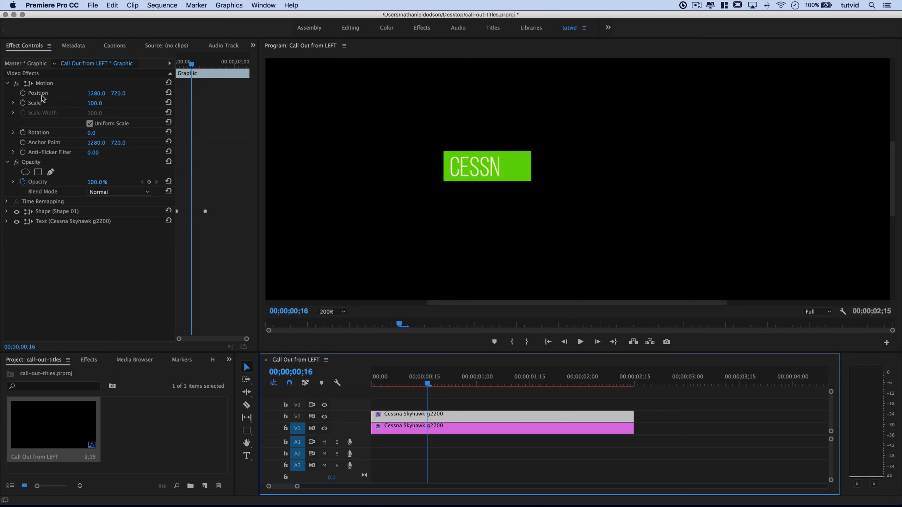
pyautogui.moveTo(118, 93); pyautogui.dragTo(156, 93)
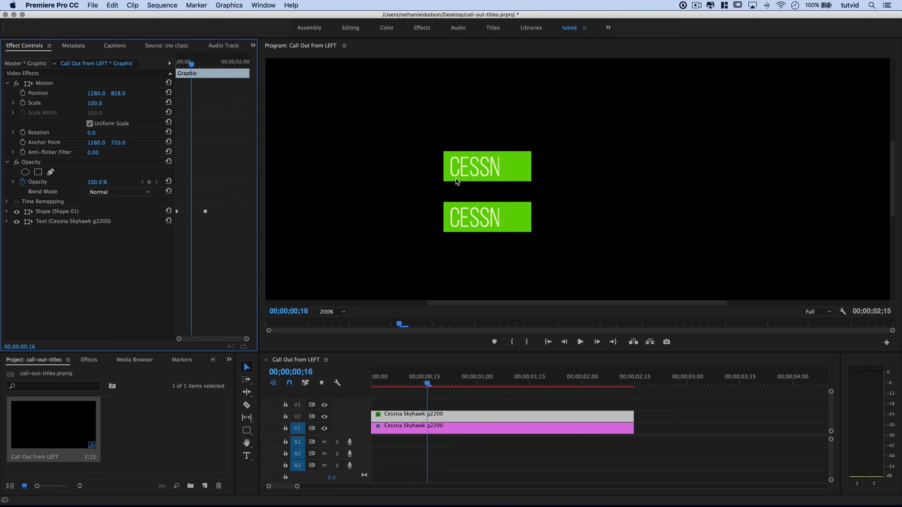
# - Change the fill colour of the V2 copy's bar shape to slate #5a6078
pyautogui.moveTo(449, 382); pyautogui.dragTo(536, 379)
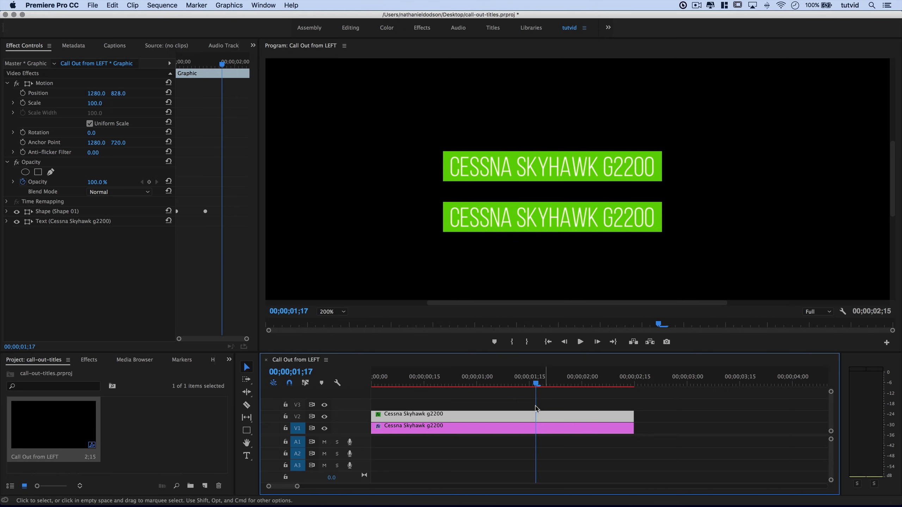
pyautogui.click(6, 212)
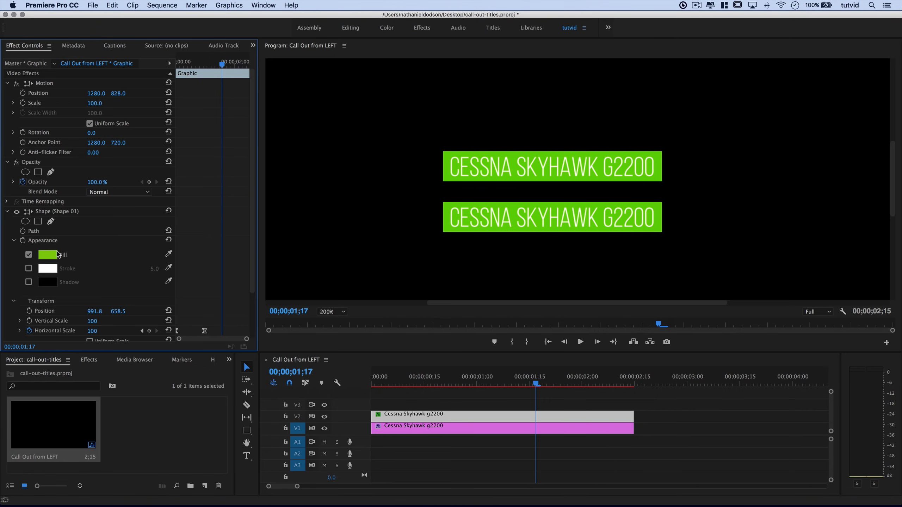
pyautogui.click(51, 255)
pyautogui.click(508, 244)
pyautogui.write('5')
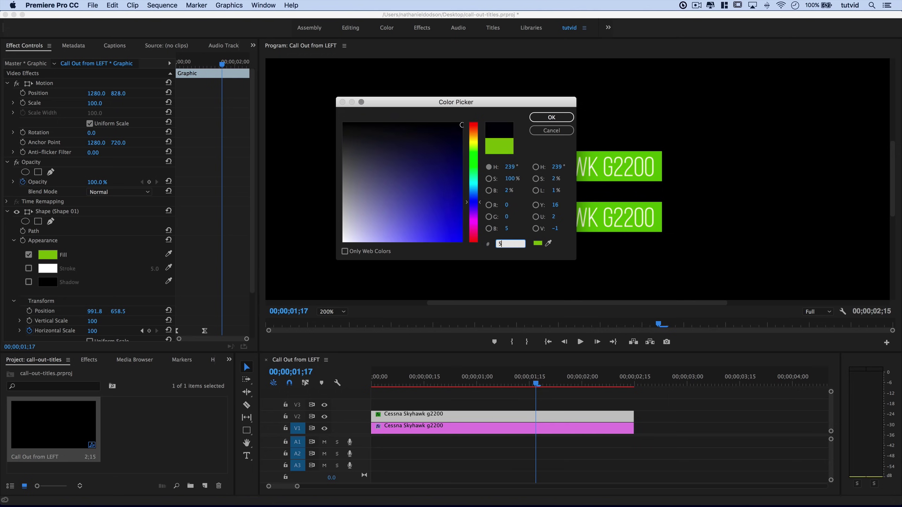
pyautogui.write('a6078')
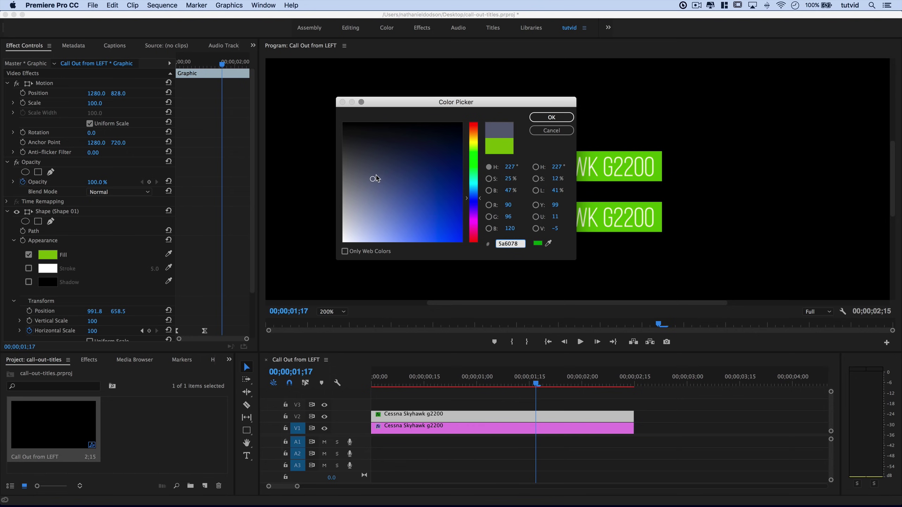
pyautogui.click(552, 117)
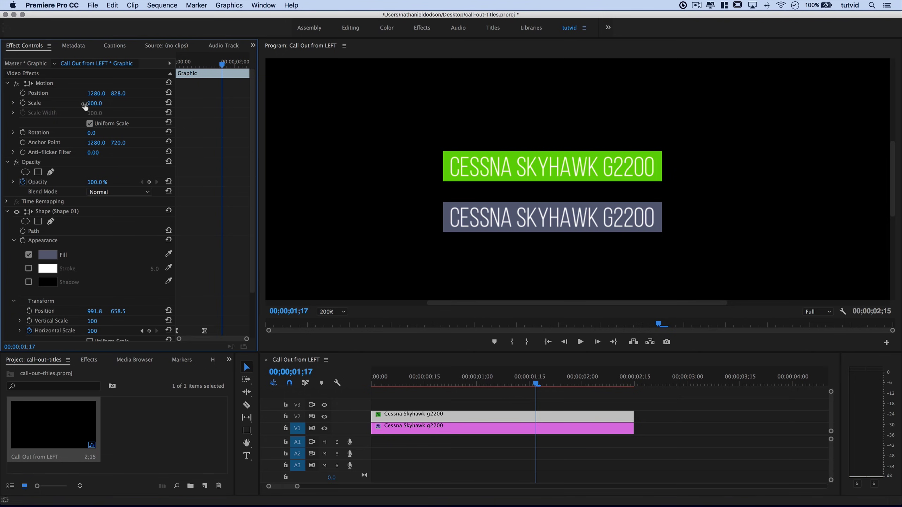
pyautogui.click(7, 211)
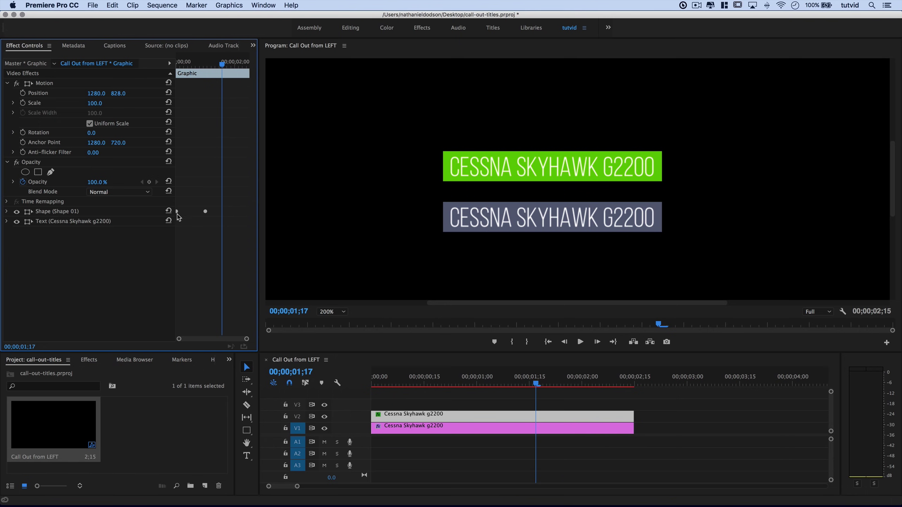
# - Set the Motion scale of the V2 copy to 61
pyautogui.click(95, 104)
pyautogui.write('61')
pyautogui.press('Return')
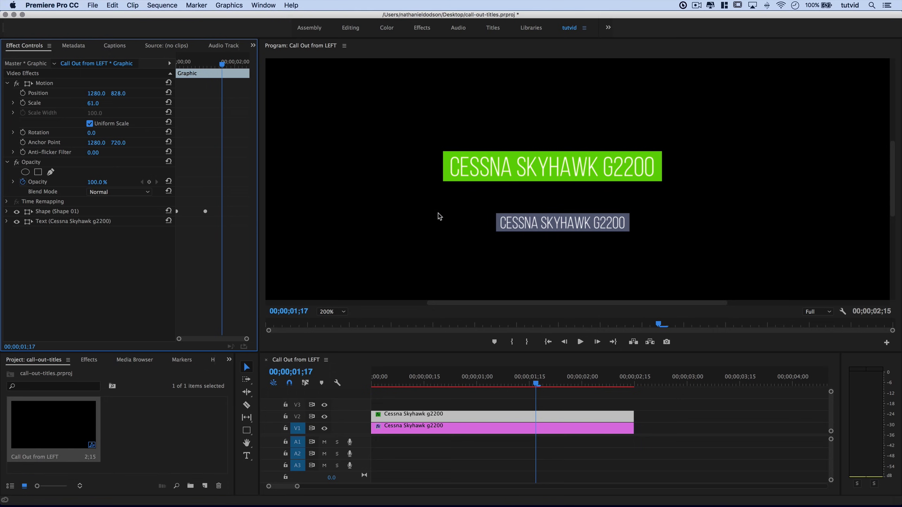
# - Raise the slate title against the green bar at vertical position 760, and offset it downward to 780
pyautogui.click(341, 311)
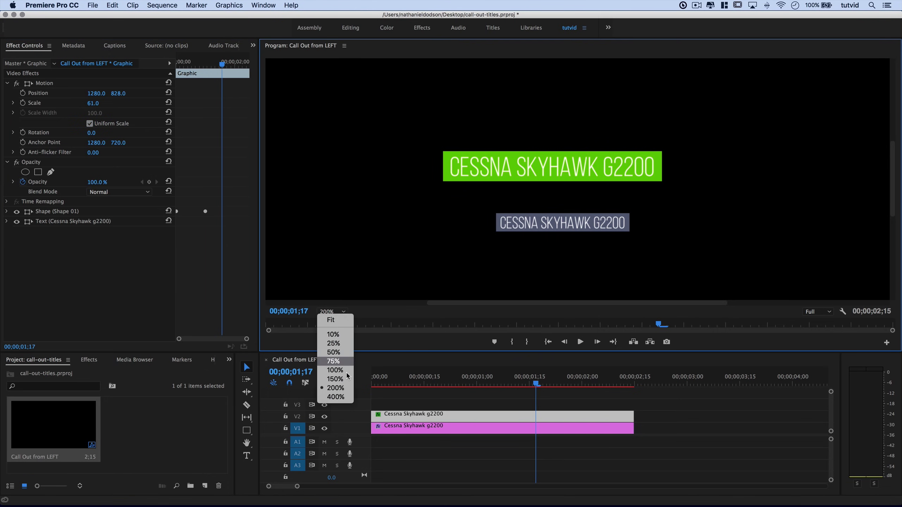
pyautogui.click(344, 396)
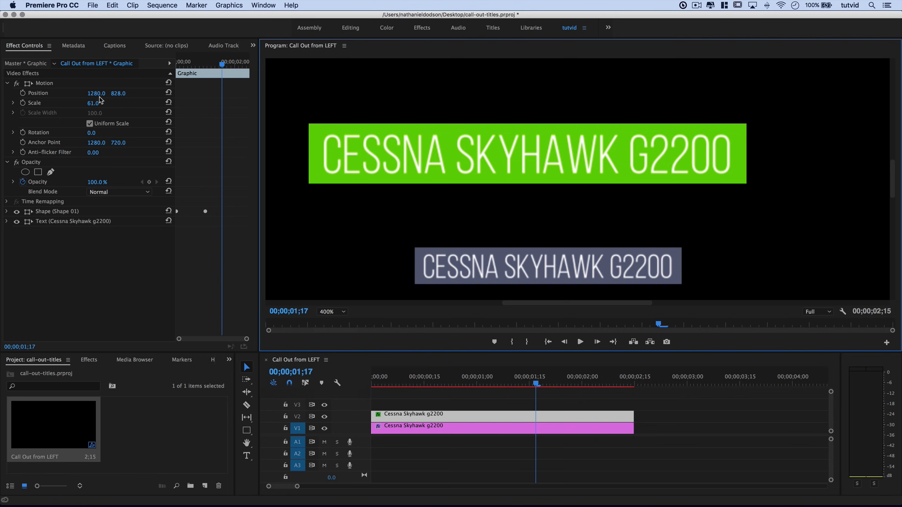
pyautogui.moveTo(117, 93); pyautogui.dragTo(93, 93)
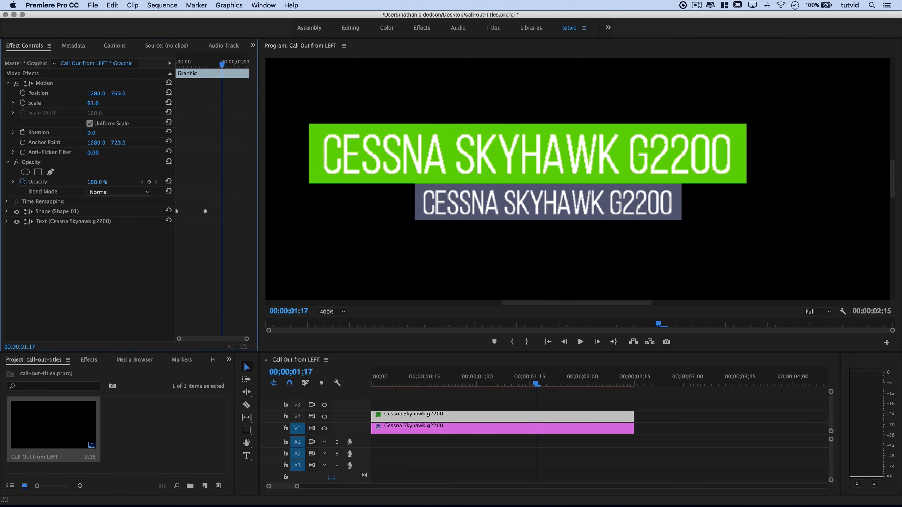
pyautogui.click(120, 93)
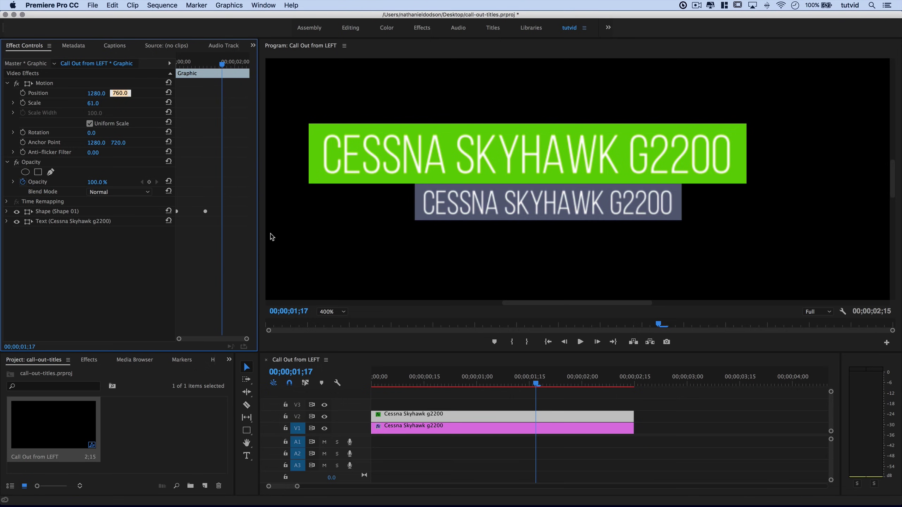
pyautogui.write('780')
pyautogui.press('Tab')
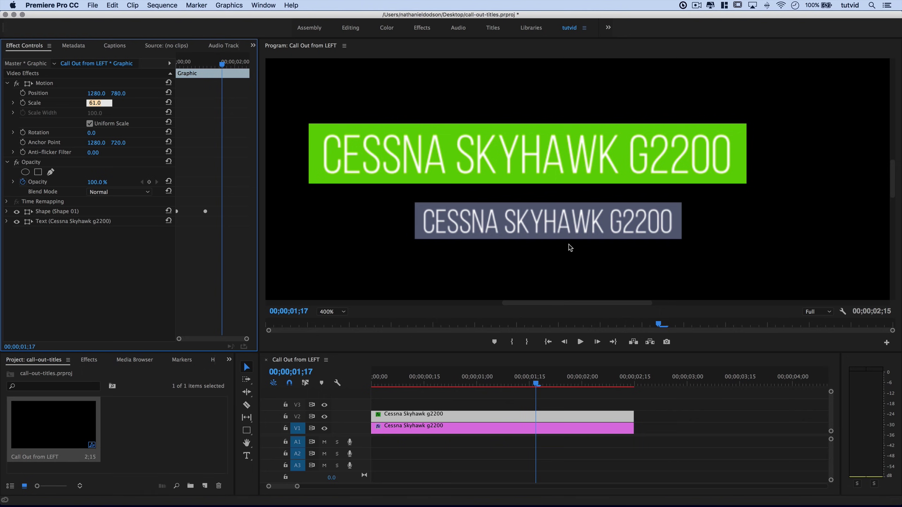
# - Align the slate bar's left edge with the green bar by setting its horizontal Motion position to 1167
pyautogui.moveTo(103, 93); pyautogui.dragTo(64, 93)
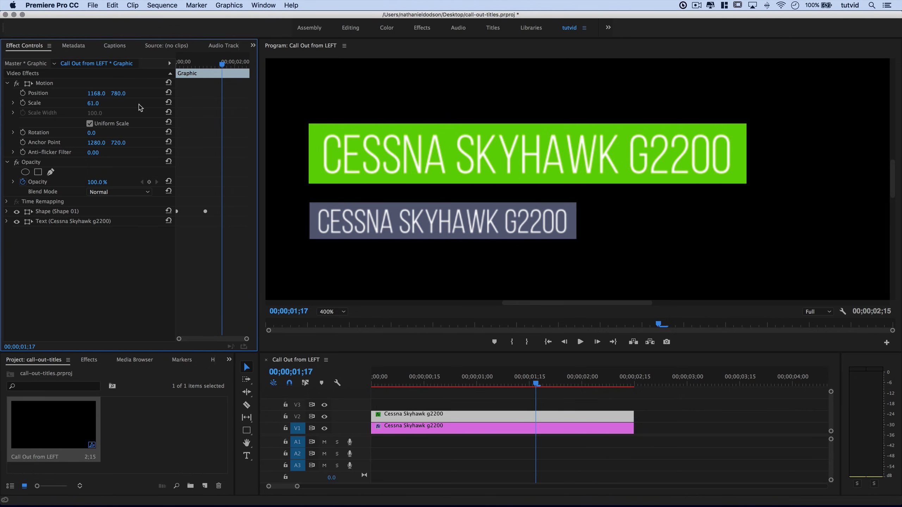
pyautogui.moveTo(97, 93); pyautogui.dragTo(96, 93)
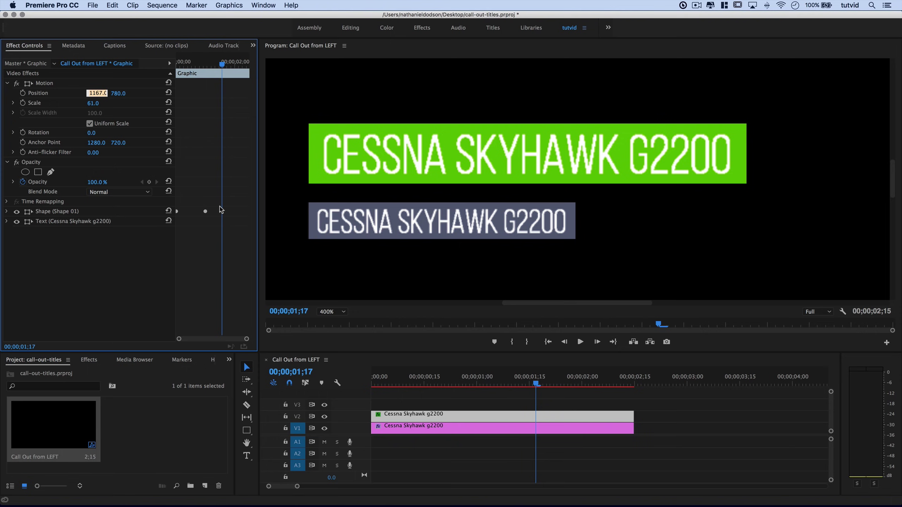
pyautogui.click(313, 252)
# - Play both titles from the start to check how the two animations run together
pyautogui.press('space')
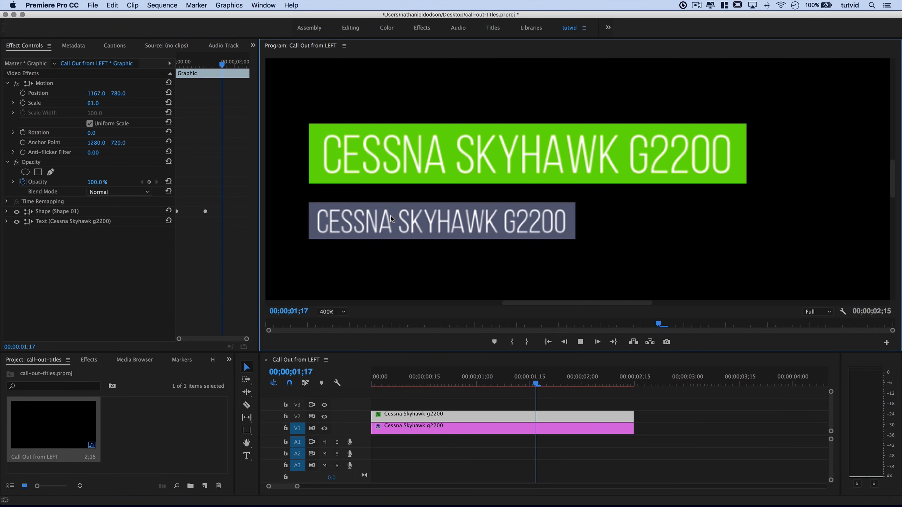
pyautogui.moveTo(430, 383); pyautogui.dragTo(366, 369)
pyautogui.press('space')
pyautogui.press('space')
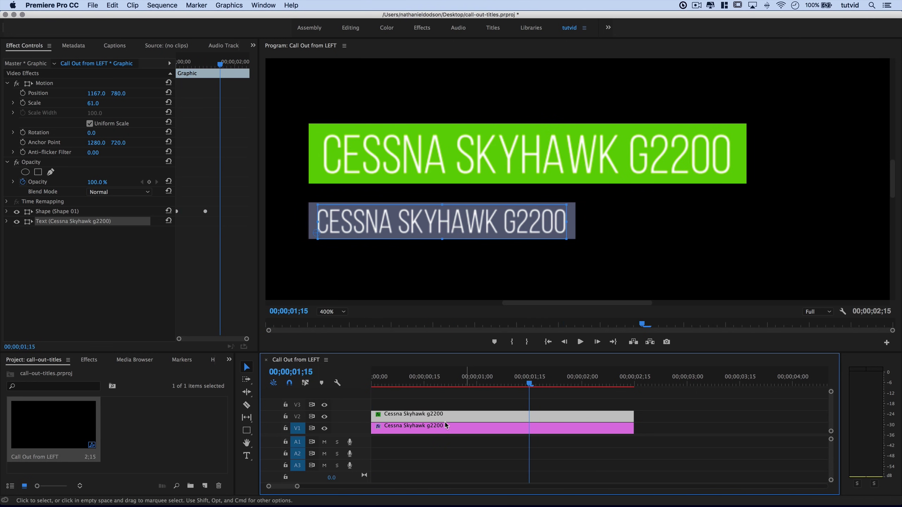
# - Nudge the slate title right by setting its horizontal Motion position to 1168
pyautogui.click(97, 93)
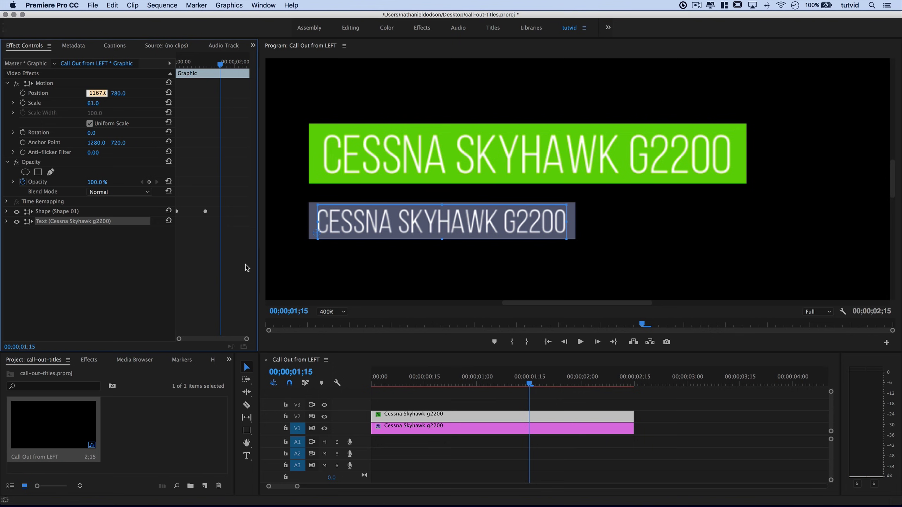
pyautogui.press('Up')
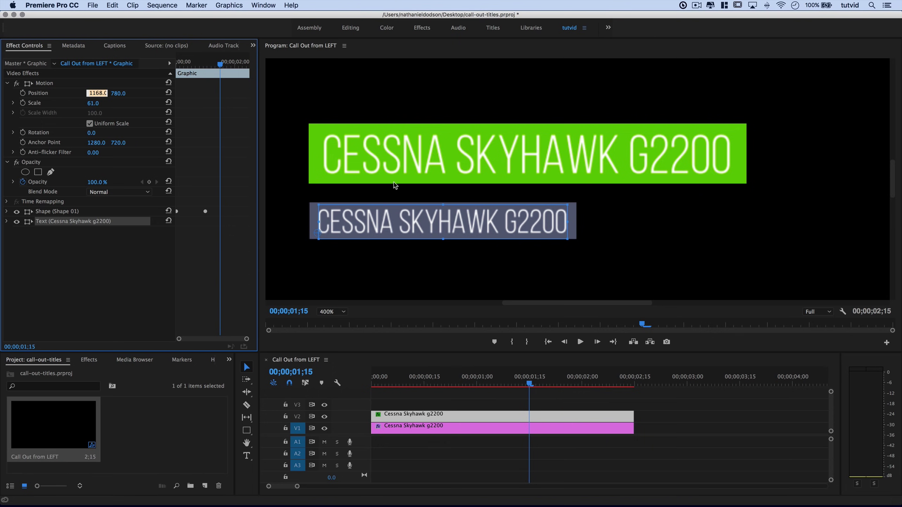
pyautogui.click(427, 258)
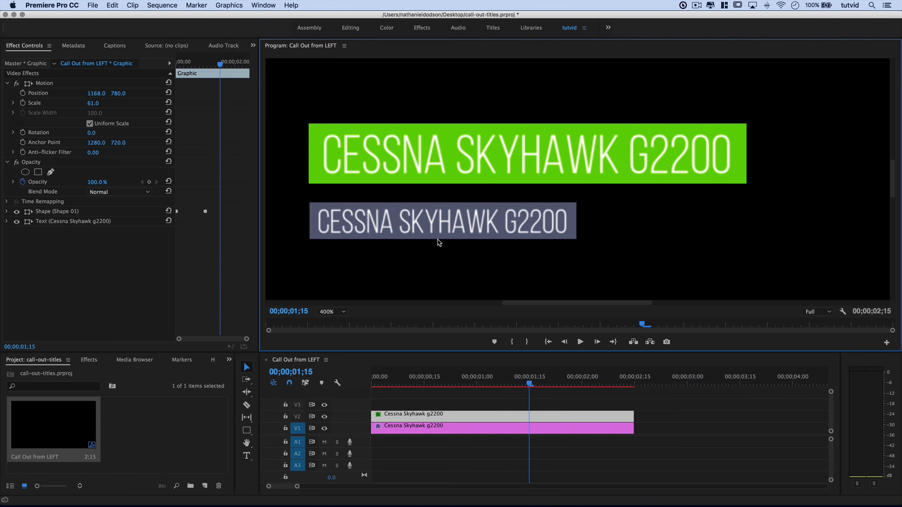
# - Replace the slate title's text with "Training Aircraft"
pyautogui.click(49, 222)
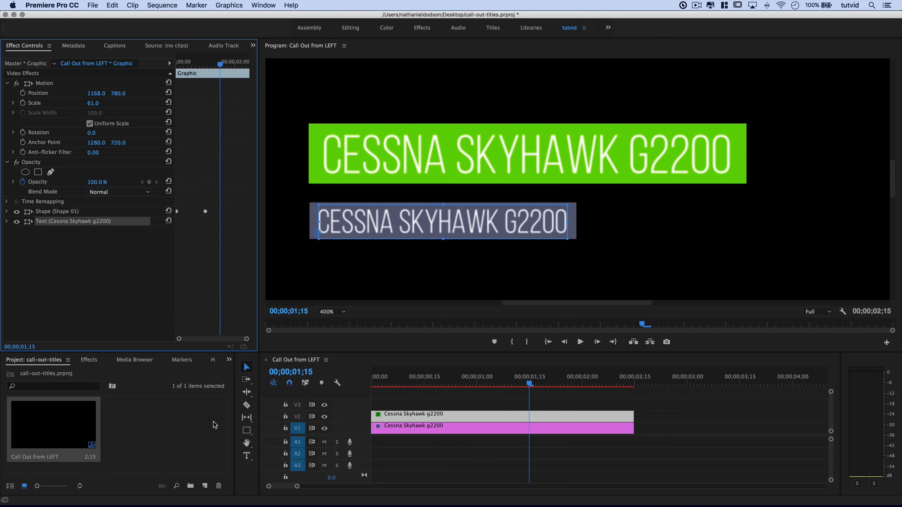
pyautogui.click(247, 456)
pyautogui.click(401, 220)
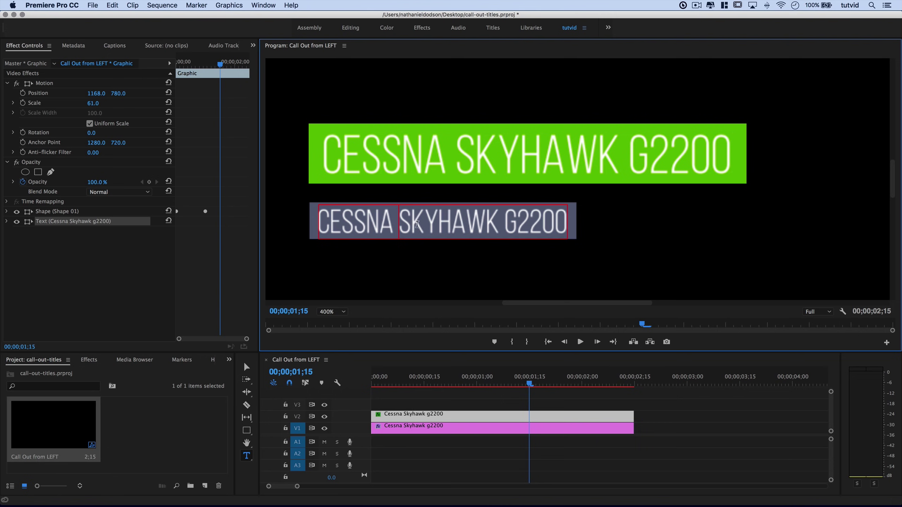
pyautogui.moveTo(319, 222); pyautogui.dragTo(577, 227)
pyautogui.write('TRAINI')
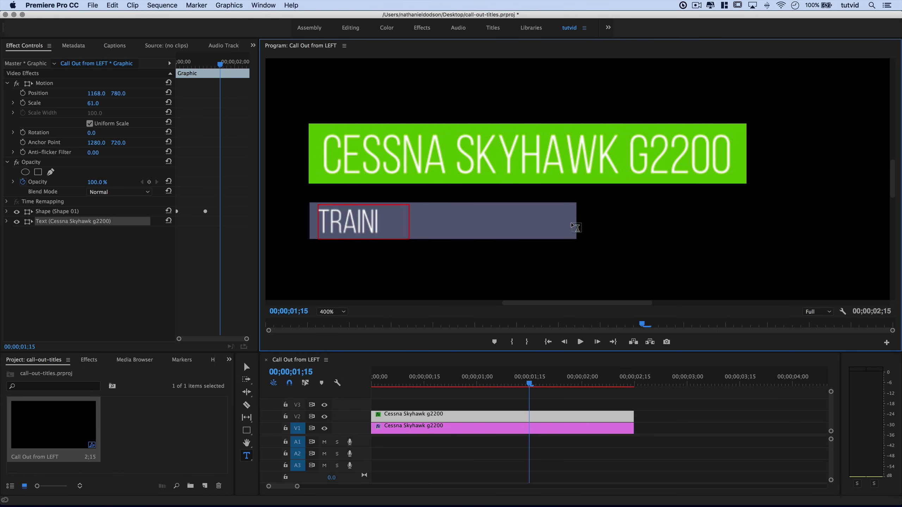
pyautogui.write('NG AIRCRAFT')
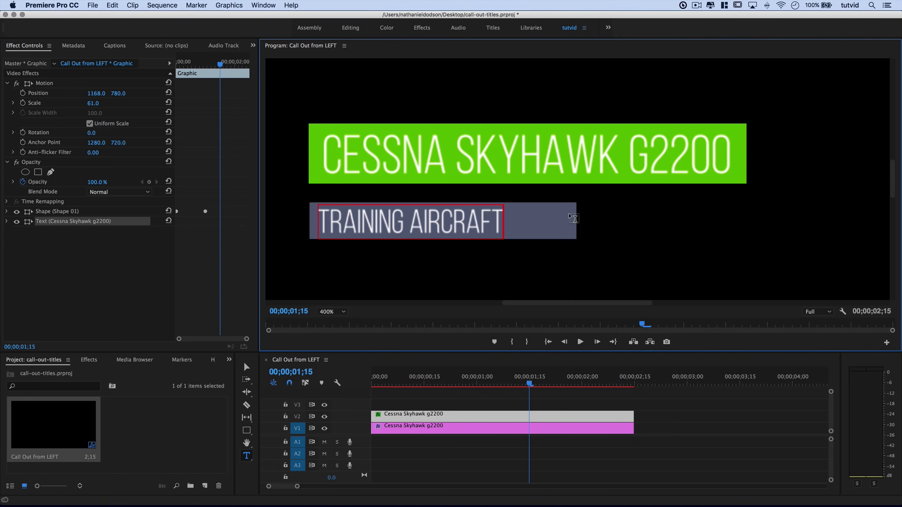
pyautogui.press('Escape')
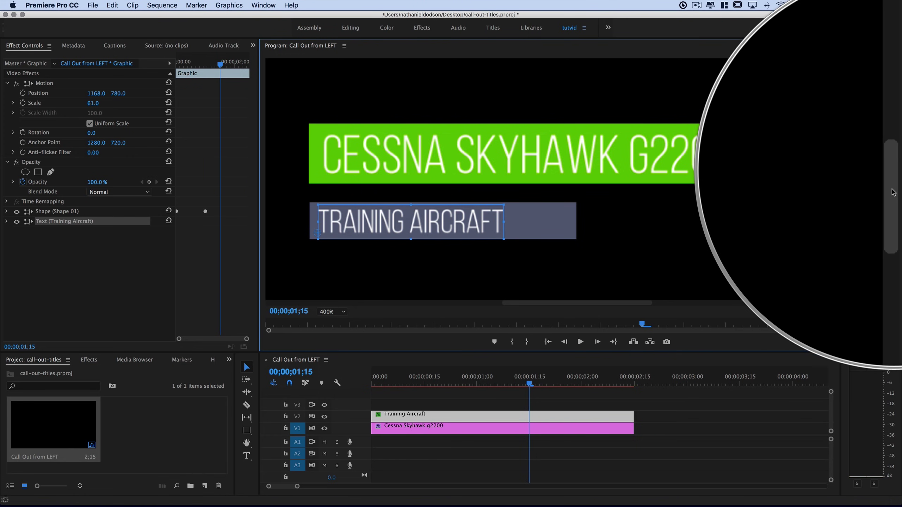
# - Duplicate the Training Aircraft clip onto track V3, directly above the original
pyautogui.scroll(-5, 895, 185)
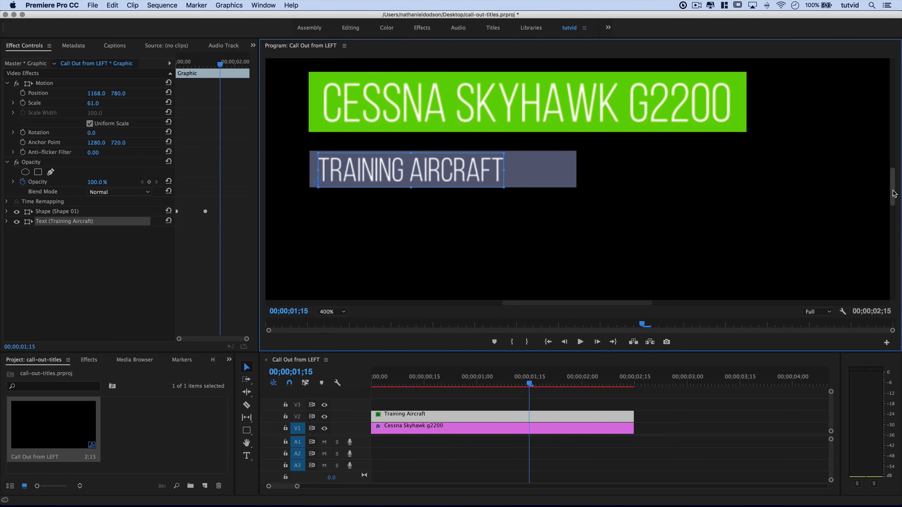
pyautogui.click(427, 416)
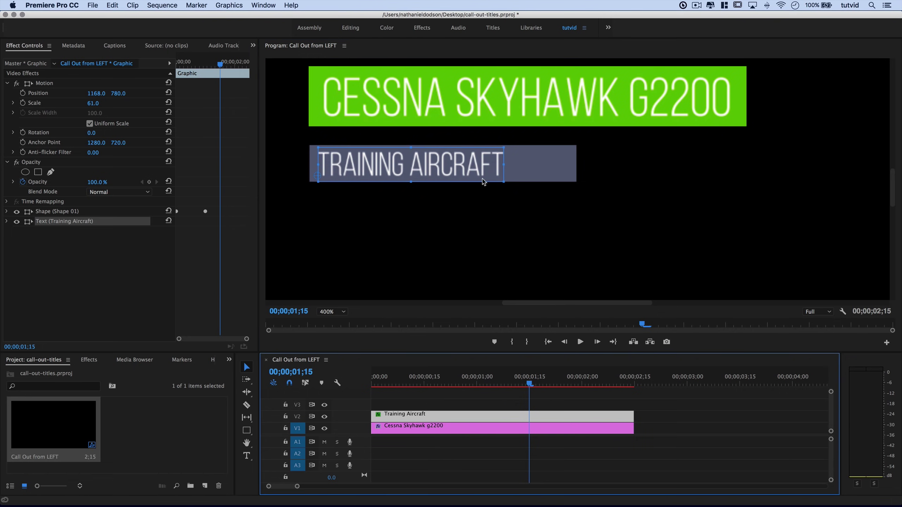
pyautogui.moveTo(481, 419); pyautogui.dragTo(479, 405)
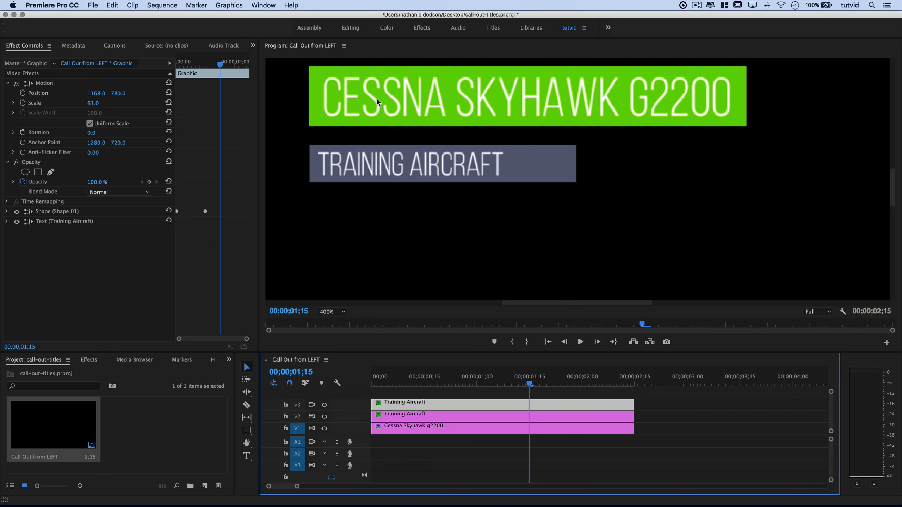
# - Move the V3 copy of the slate title below the original by setting its vertical Motion position to 839
pyautogui.click(120, 93)
pyautogui.hotkey('shift', 'Up')
pyautogui.hotkey('shift', 'Up')
pyautogui.hotkey('shift', 'Up')
pyautogui.hotkey('shift', 'Up')
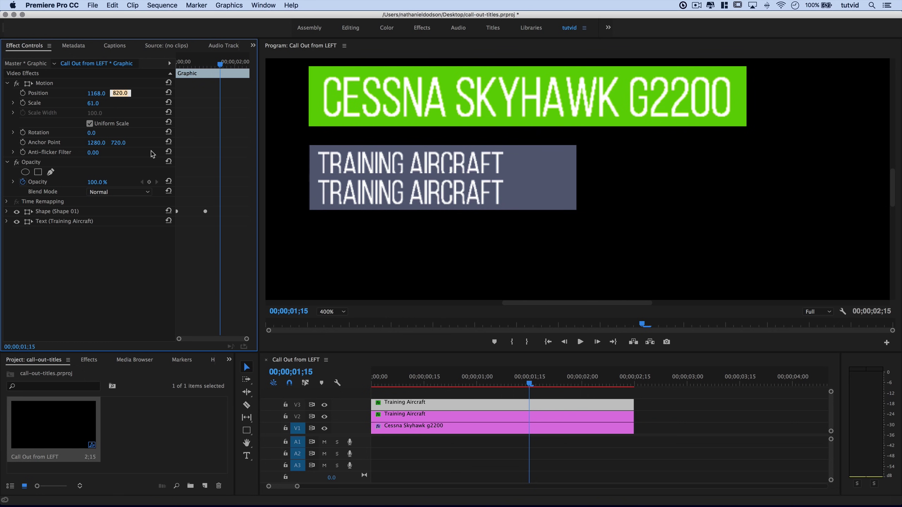
pyautogui.press('Down')
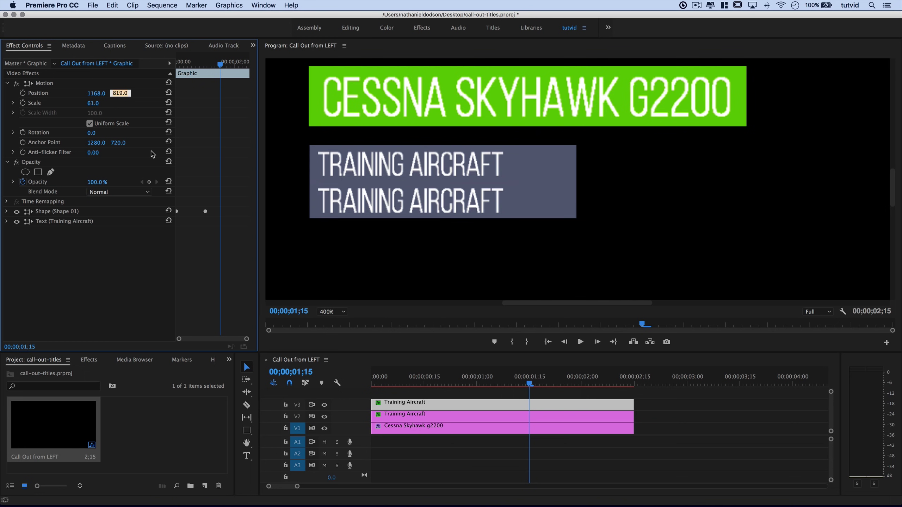
pyautogui.hotkey('shift', 'Up')
pyautogui.hotkey('shift', 'Up')
pyautogui.press('Tab')
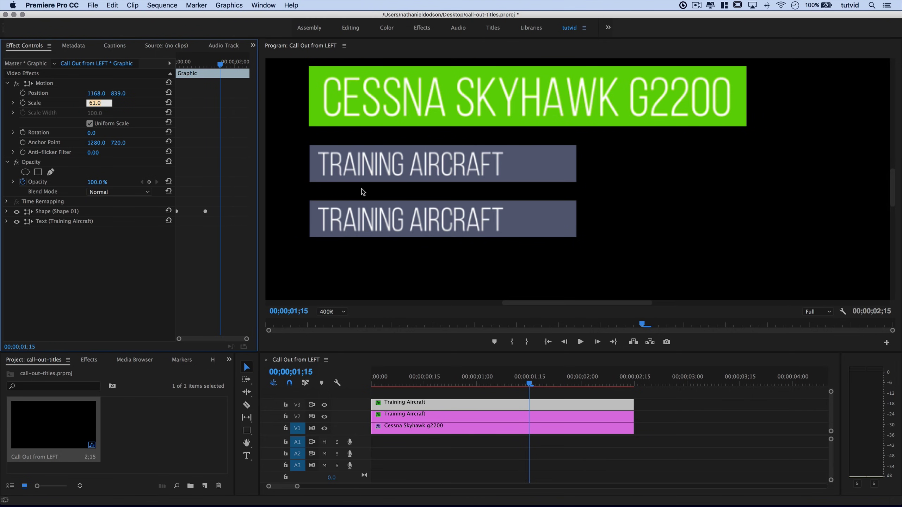
# - Change the fill of the V3 title's bar shape to black (000000)
pyautogui.click(434, 408)
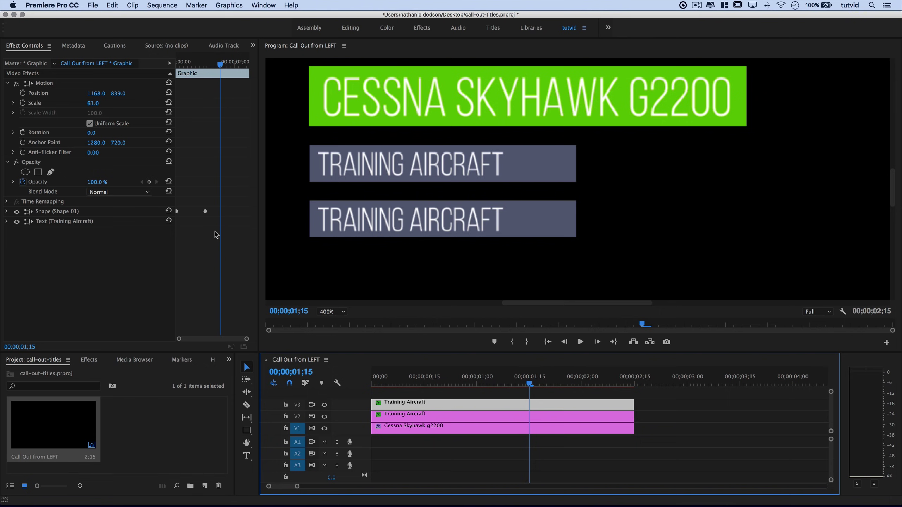
pyautogui.click(7, 211)
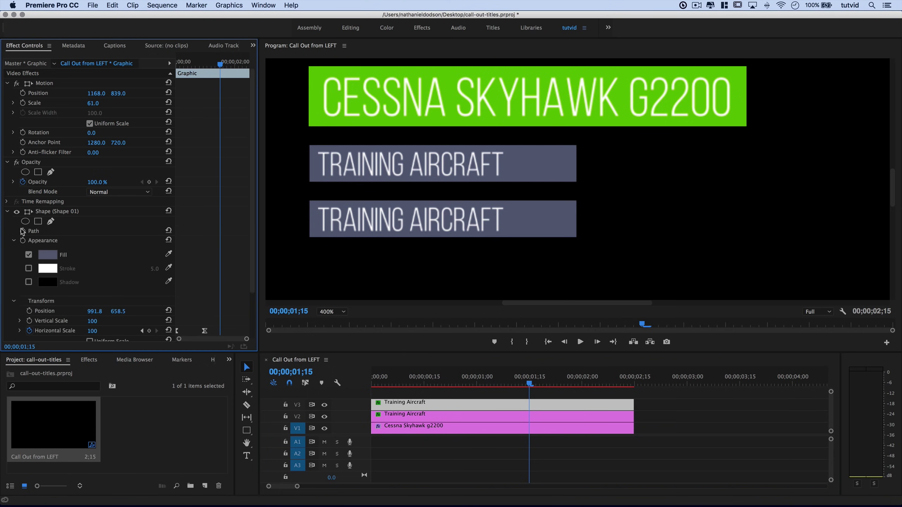
pyautogui.click(51, 257)
pyautogui.moveTo(355, 124); pyautogui.dragTo(330, 119)
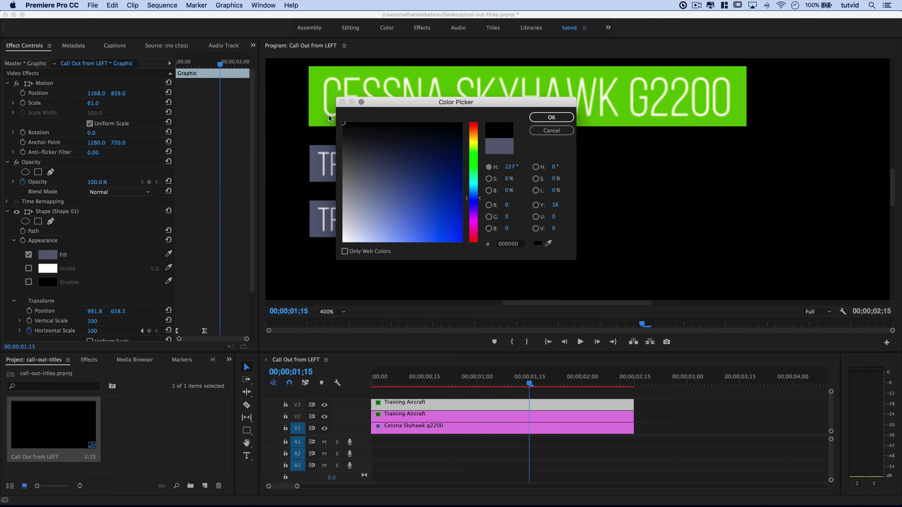
pyautogui.click(553, 117)
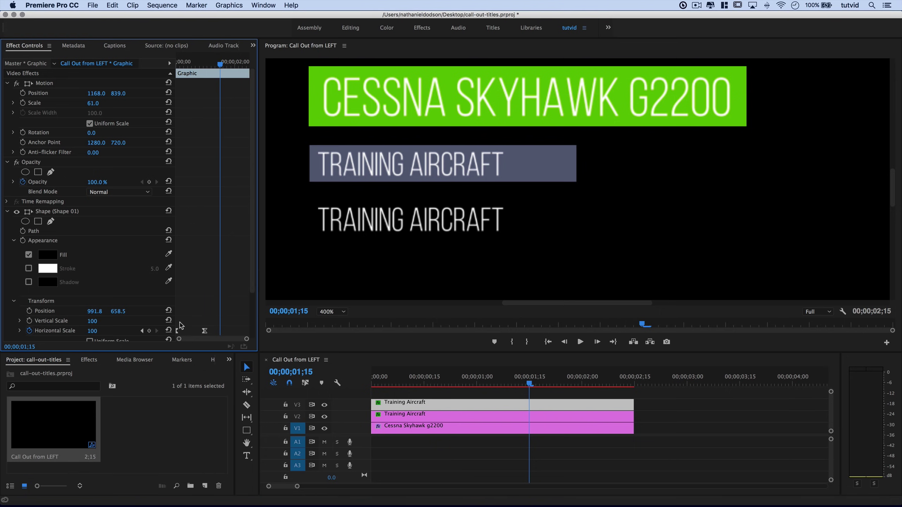
# - Set the black bar shape's opacity to 25% and collapse its shape settings
pyautogui.scroll(-3, 112, 285)
pyautogui.click(99, 306)
pyautogui.write('25')
pyautogui.press('Tab')
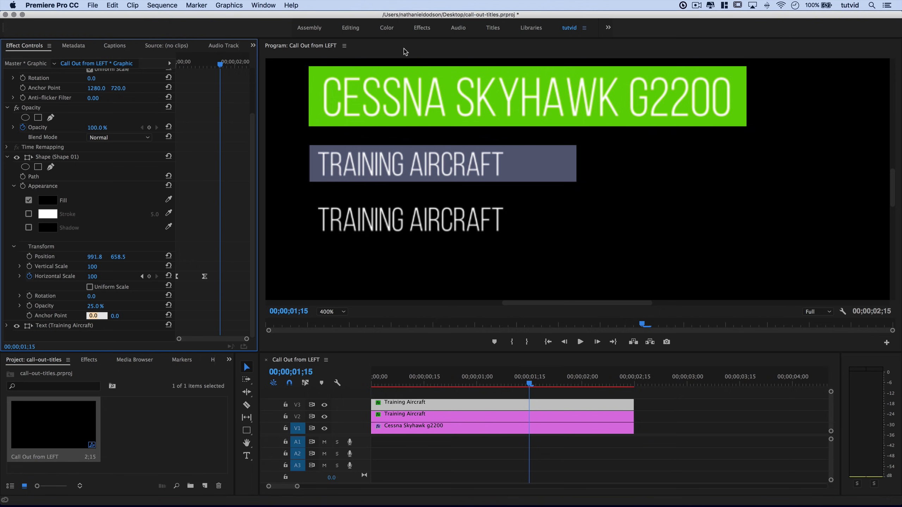
pyautogui.click(15, 186)
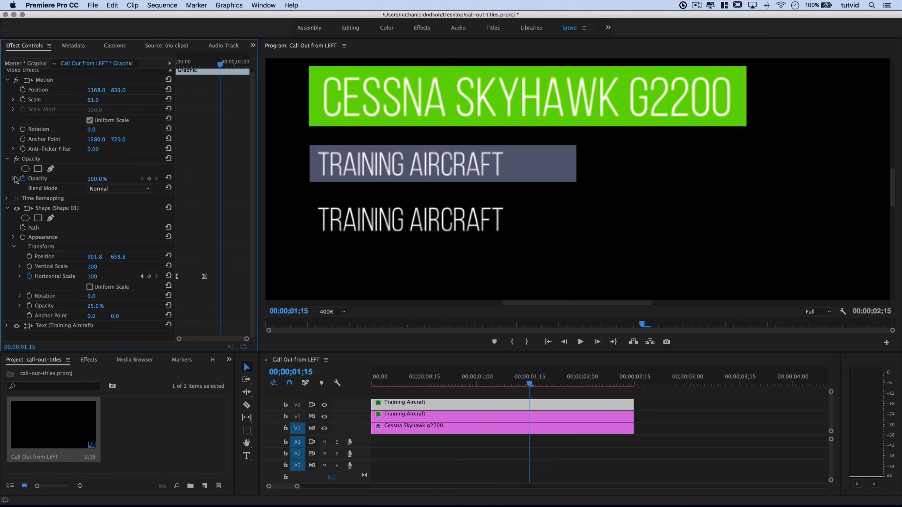
pyautogui.click(7, 210)
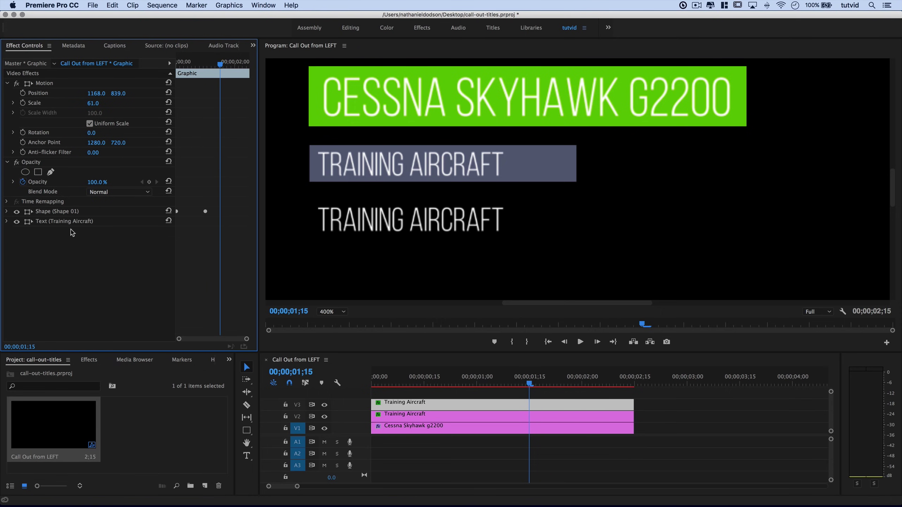
# - Replace the V3 title's text with "MSRP: 274,900.00"
pyautogui.click(71, 222)
pyautogui.click(246, 455)
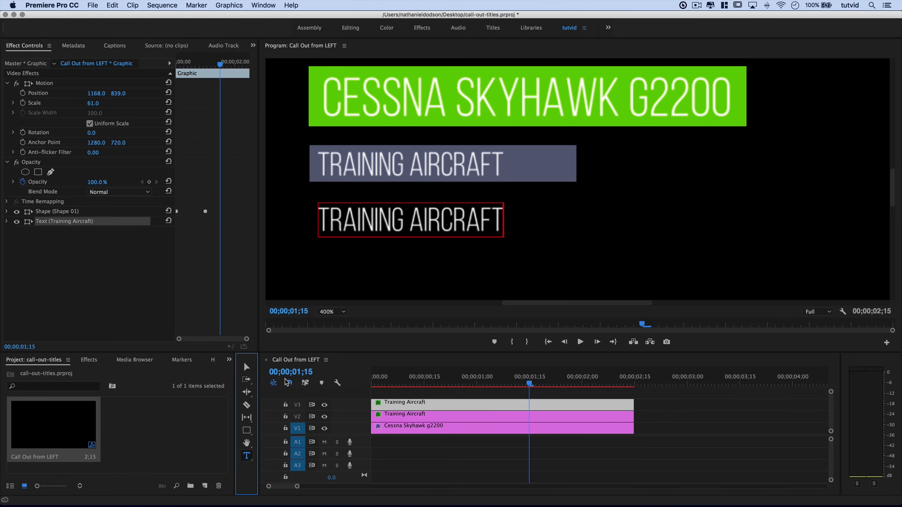
pyautogui.click(374, 222)
pyautogui.doubleClick(374, 222)
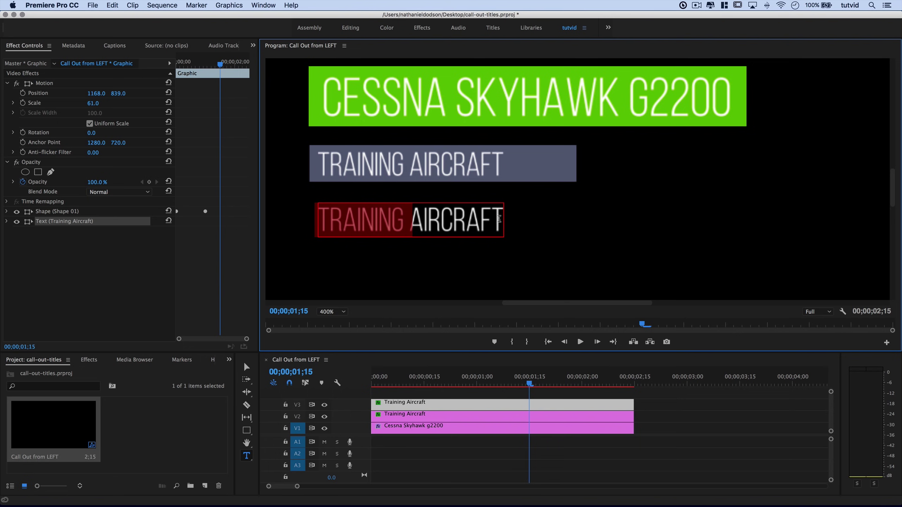
pyautogui.keyDown('shift'); pyautogui.click(499, 218); pyautogui.keyUp('shift')
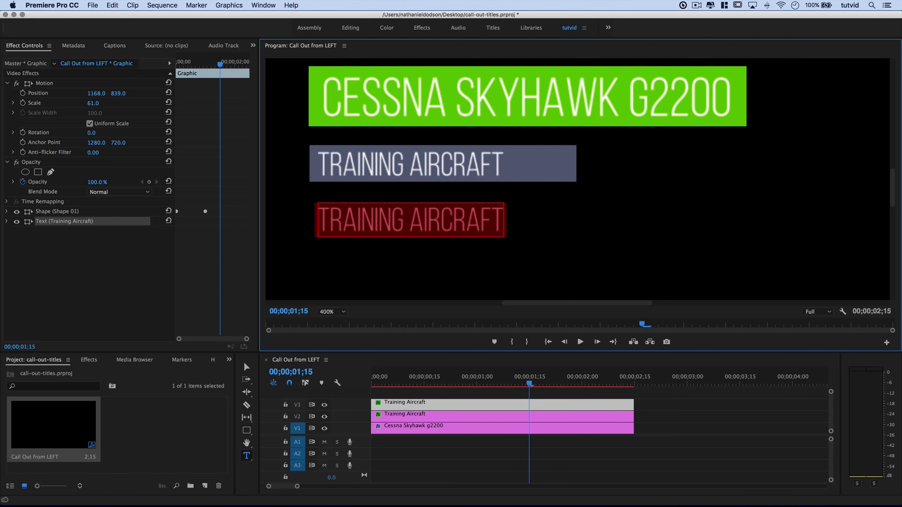
pyautogui.write('MSRP')
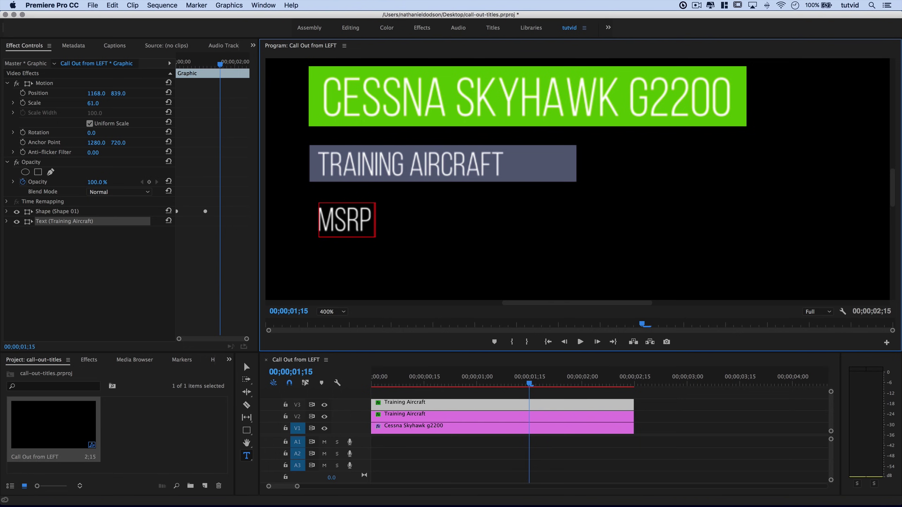
pyautogui.write(': 274')
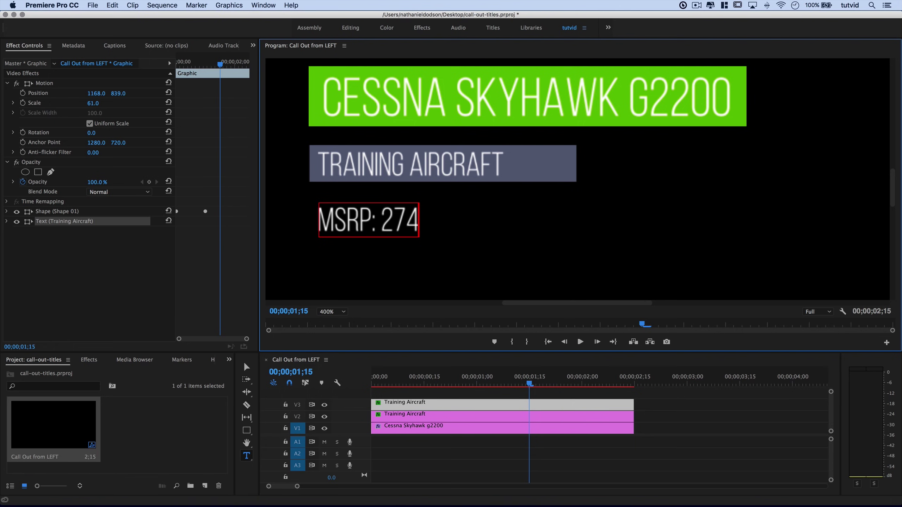
pyautogui.write(',900')
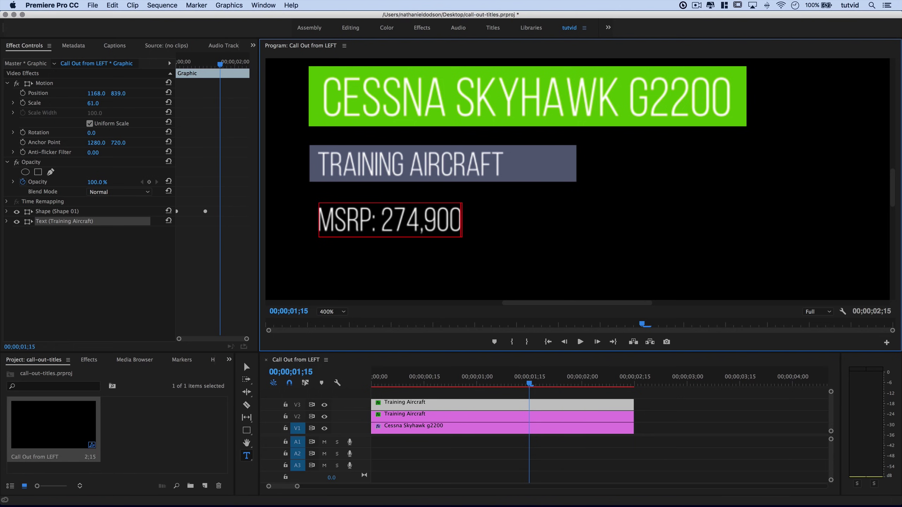
pyautogui.write('.00')
pyautogui.press('Escape')
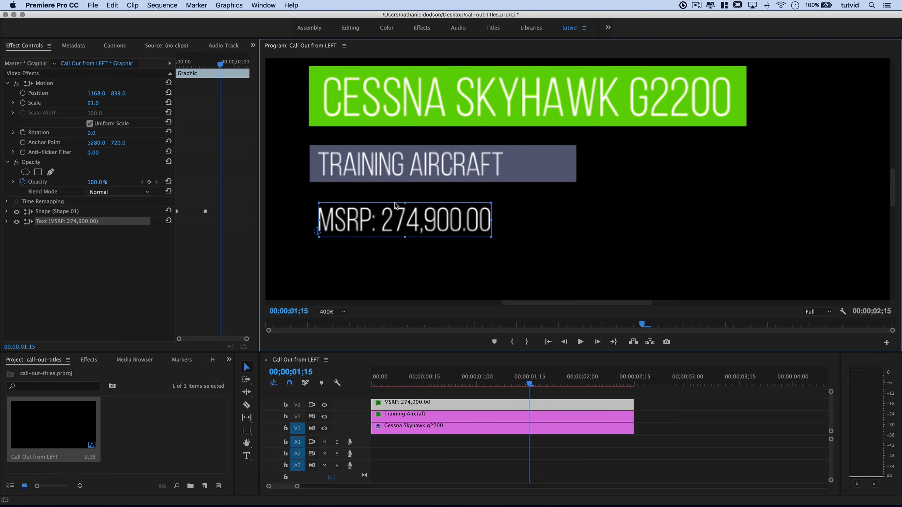
# - Insert a dollar sign before the price so the text reads "MSRP: $274,900.00"
pyautogui.click(246, 455)
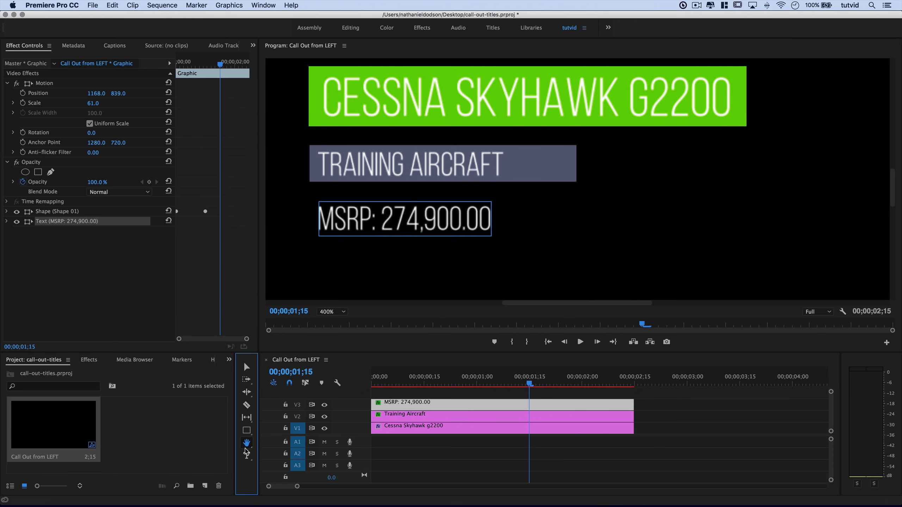
pyautogui.click(381, 218)
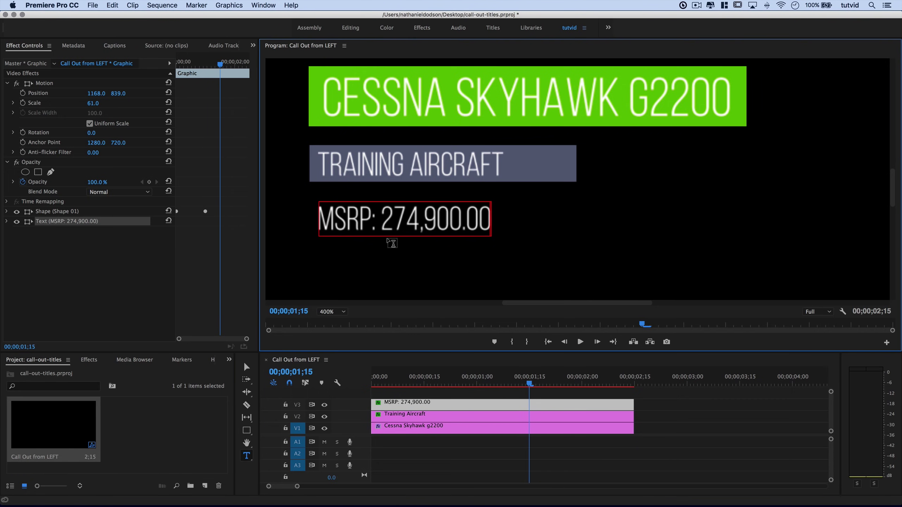
pyautogui.write('$')
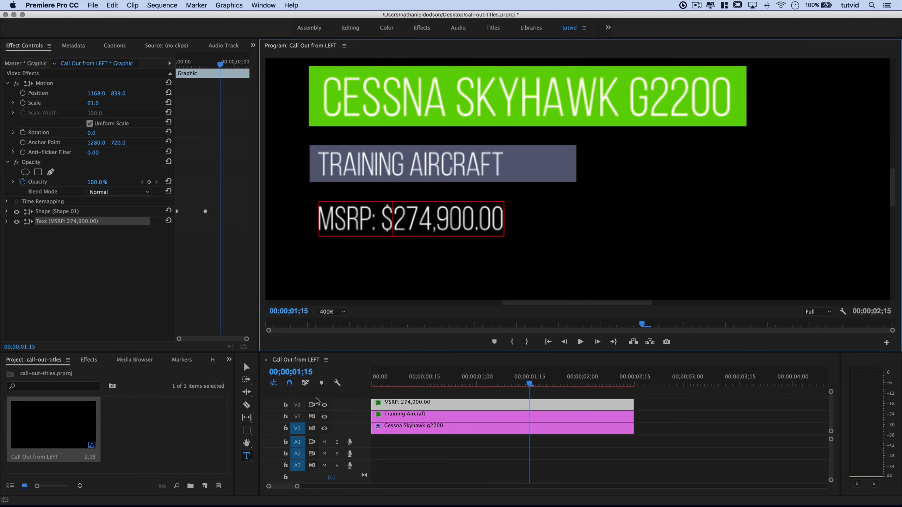
pyautogui.press('Escape')
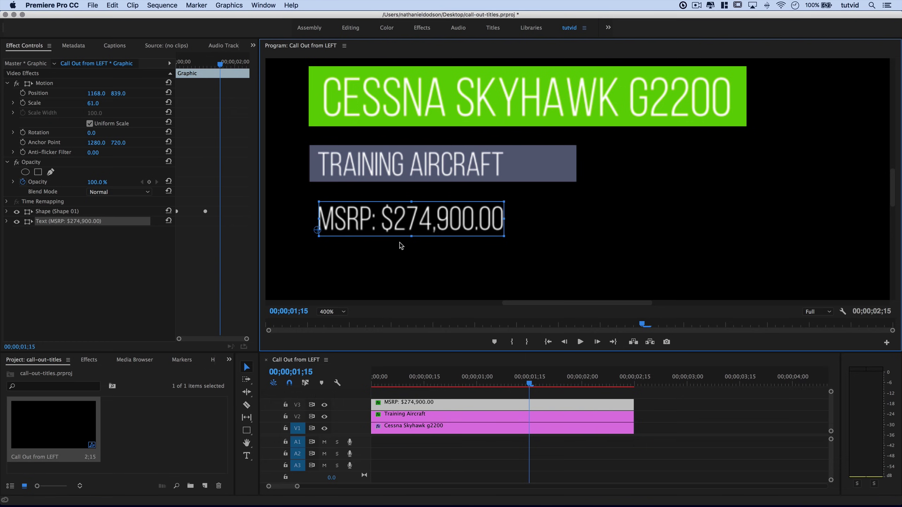
# - Return the playhead to the start of the sequence and set the program view's zoom to Fit
pyautogui.click(379, 382)
pyautogui.moveTo(370, 382); pyautogui.dragTo(365, 383)
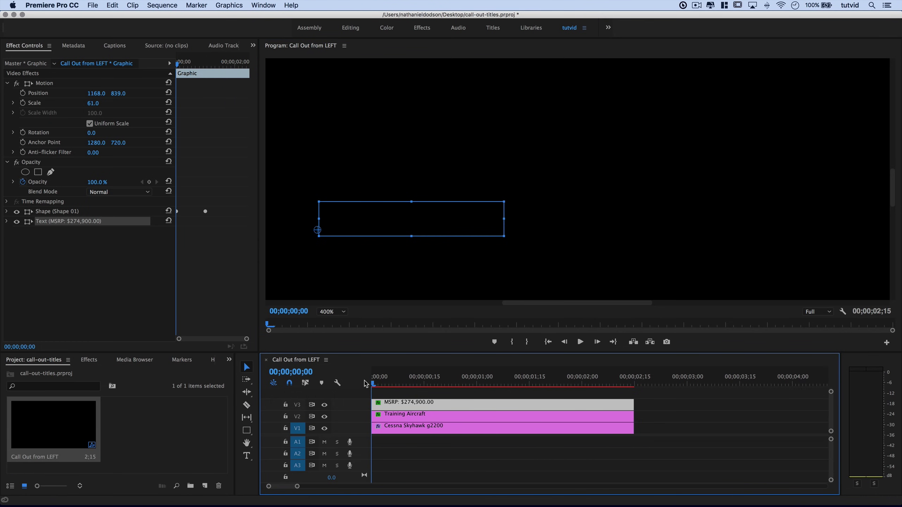
pyautogui.click(341, 312)
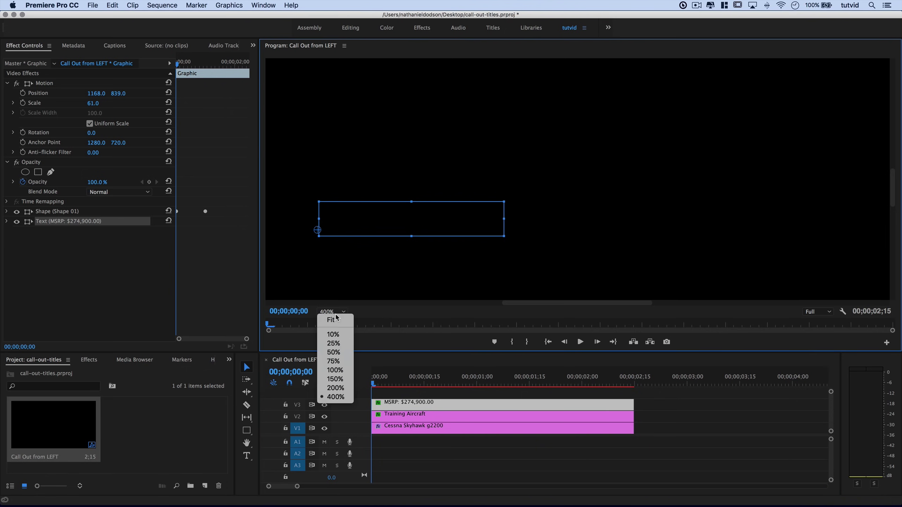
pyautogui.click(336, 320)
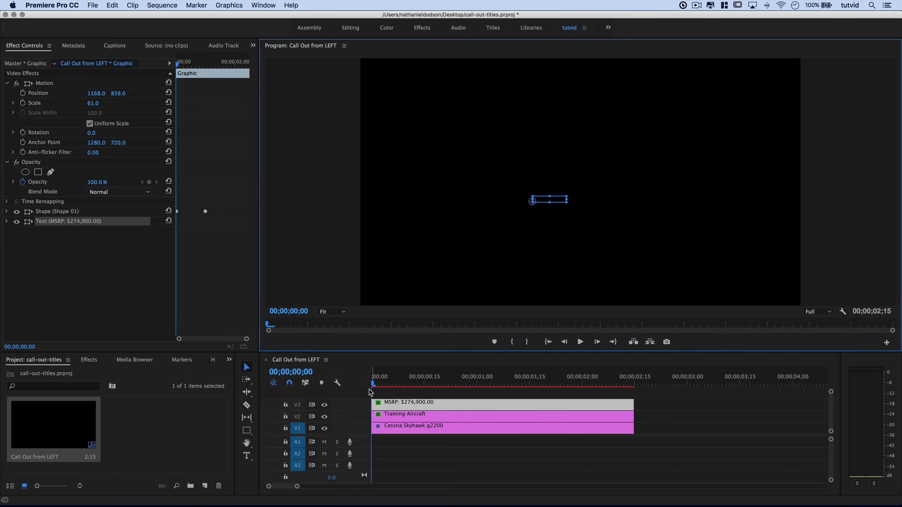
pyautogui.moveTo(373, 387); pyautogui.dragTo(321, 383)
# - Shift the Training Aircraft clip on V2 10 frames later in the timeline
pyautogui.click(413, 446)
pyautogui.click(396, 416)
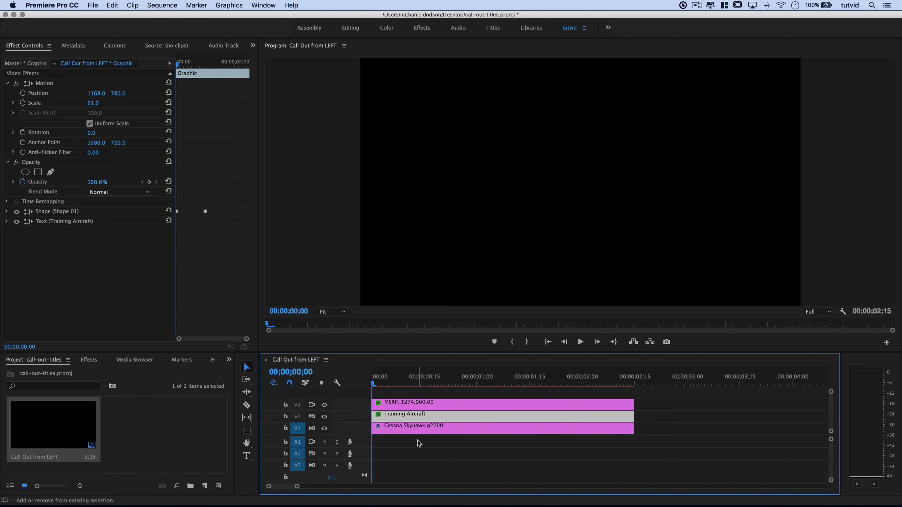
pyautogui.press('shift+super+Right')
pyautogui.press('shift+super+Right')
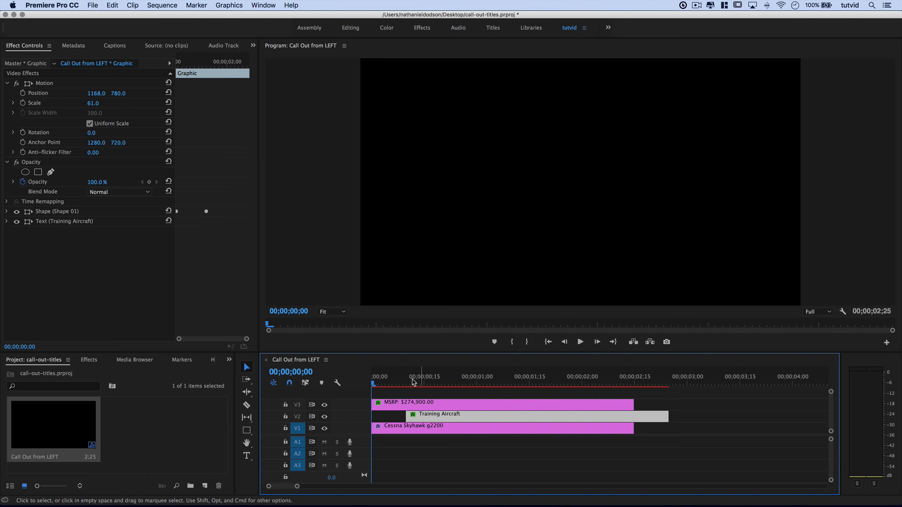
# - Shift the MSRP clip on V3 15 frames later and trim the V2 and V3 clips to end together with the V1 clip
pyautogui.click(394, 402)
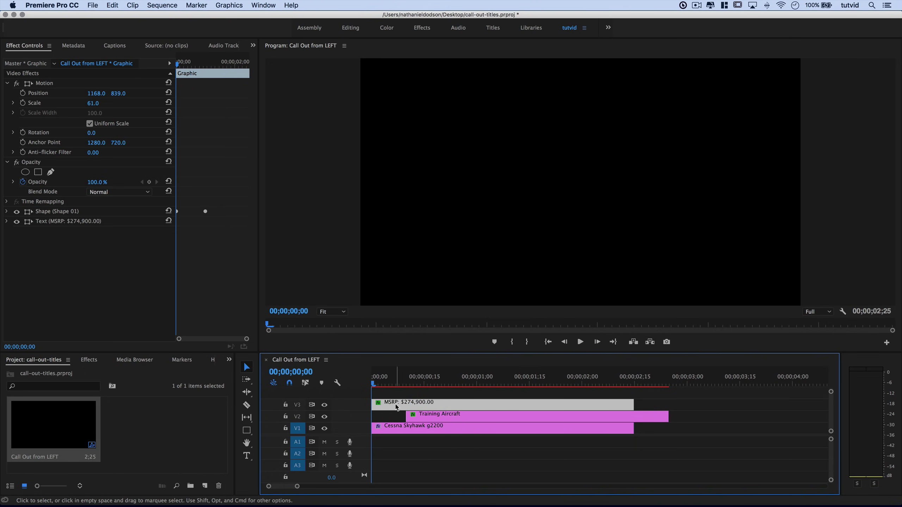
pyautogui.moveTo(405, 405); pyautogui.dragTo(419, 426)
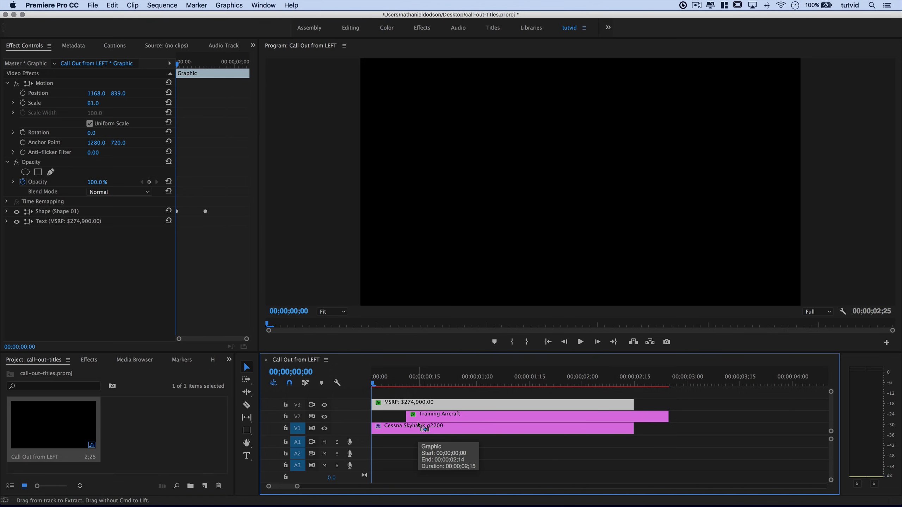
pyautogui.moveTo(419, 426); pyautogui.dragTo(427, 379)
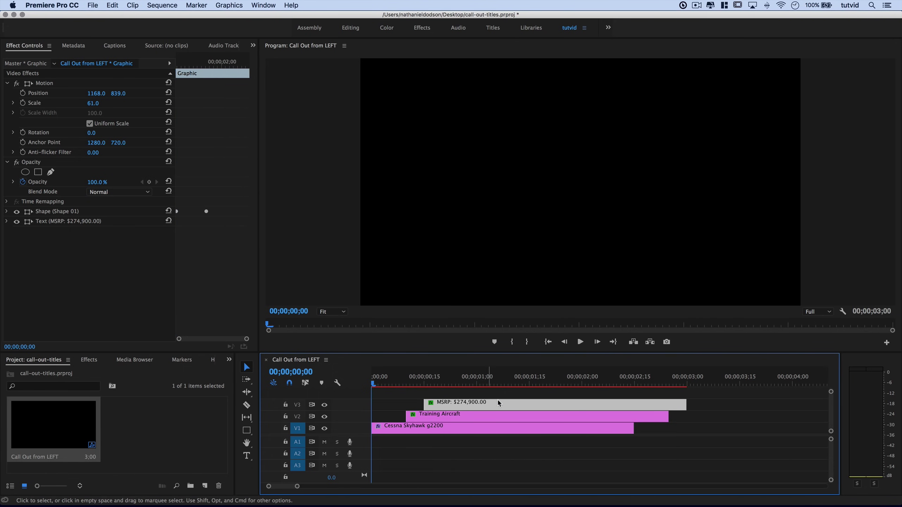
pyautogui.moveTo(665, 419); pyautogui.dragTo(634, 419)
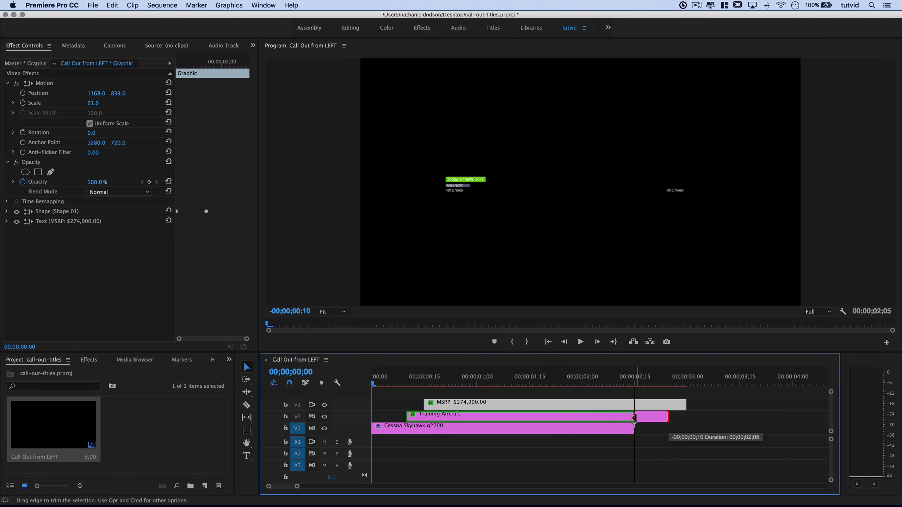
pyautogui.moveTo(687, 405); pyautogui.dragTo(634, 406)
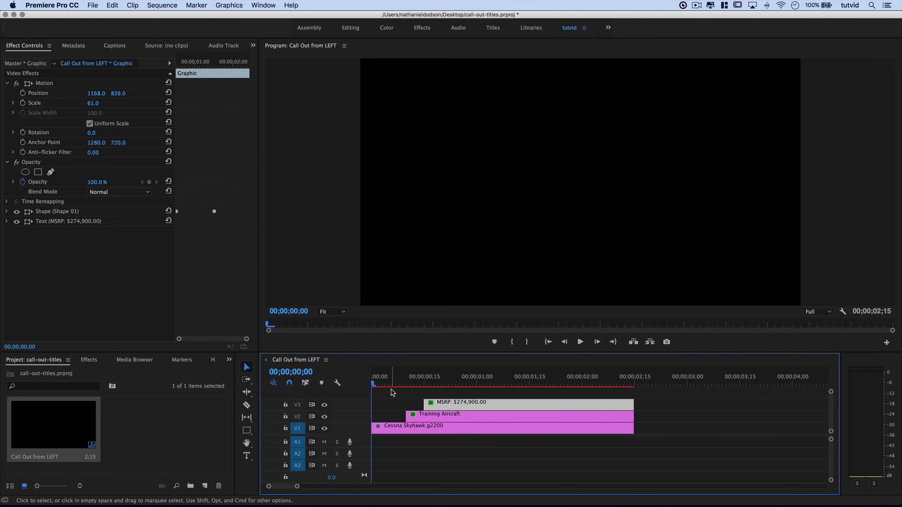
# - Play the sequence from the start to review the staggered reveal of the three titles
pyautogui.press('space')
pyautogui.press('space')
pyautogui.moveTo(434, 378); pyautogui.dragTo(343, 380)
pyautogui.press('space')
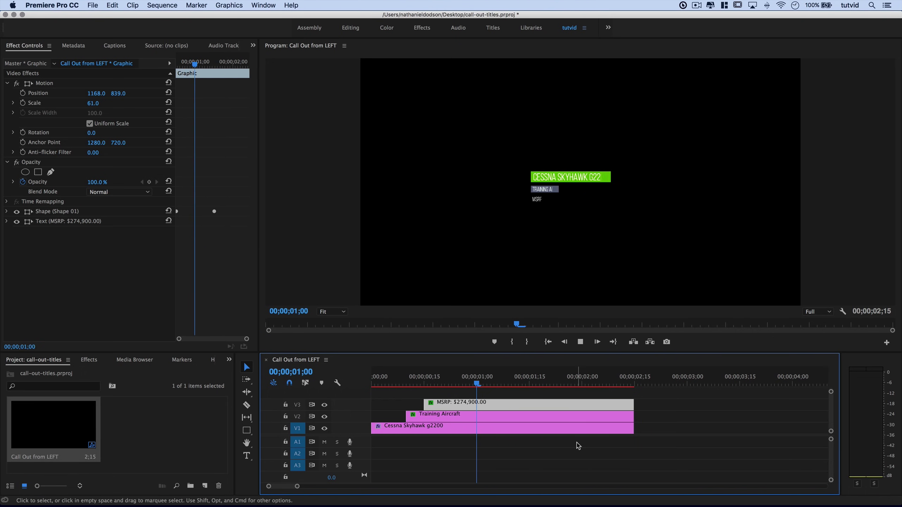
pyautogui.press('space')
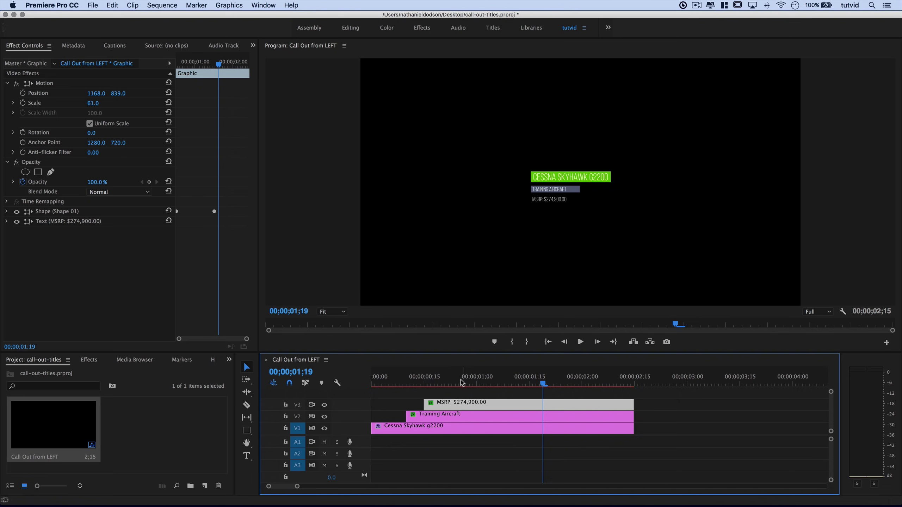
# - Apply the default Cross Dissolve transition to both ends of all three title clips
pyautogui.moveTo(464, 394); pyautogui.dragTo(495, 441)
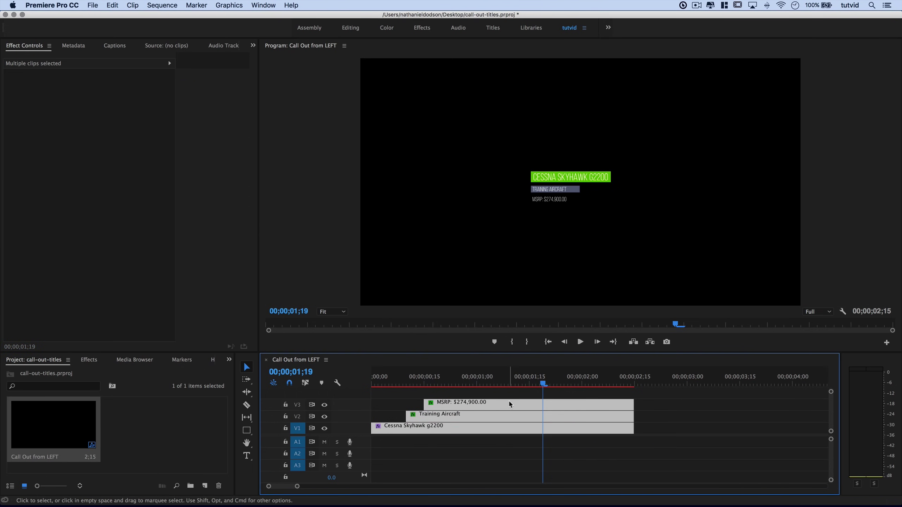
pyautogui.moveTo(461, 392); pyautogui.dragTo(503, 461)
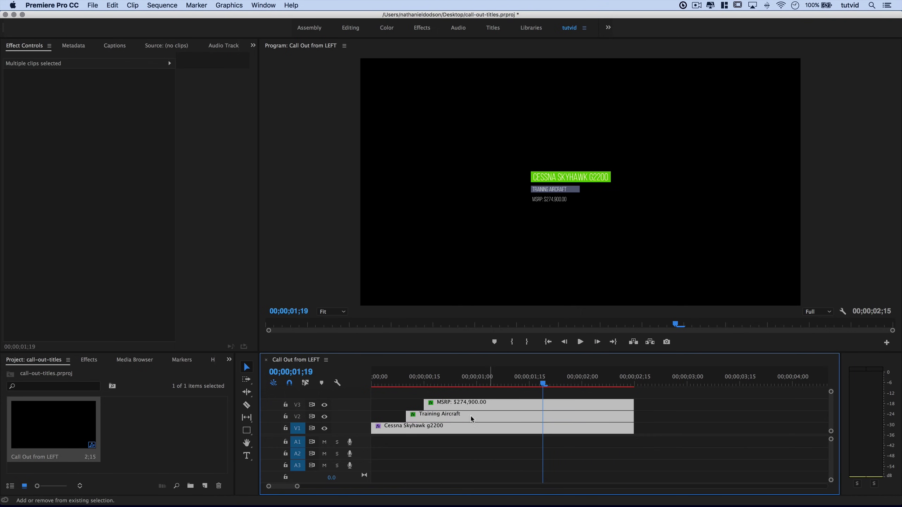
pyautogui.press('super+d')
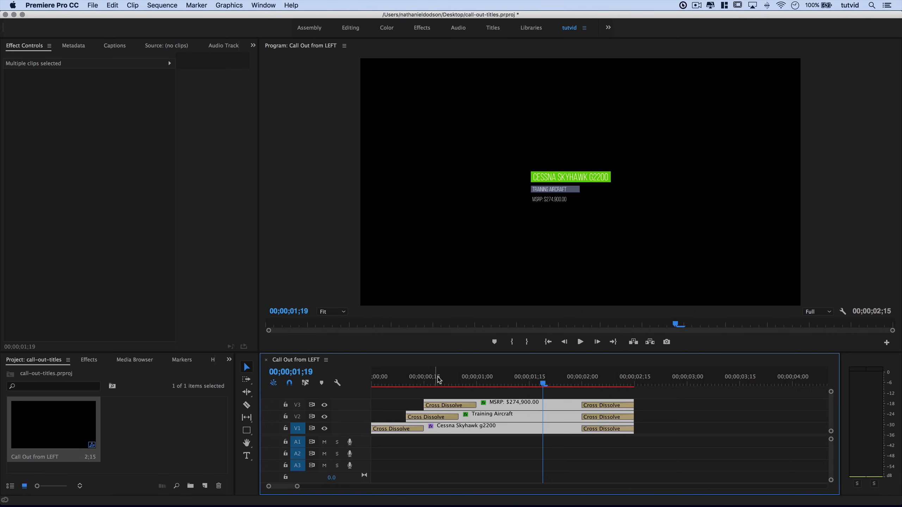
# - Play the sequence from the start and scrub back to 00;00;01;03 to check the titles with their dissolves
pyautogui.moveTo(437, 380); pyautogui.dragTo(362, 383)
pyautogui.press('space')
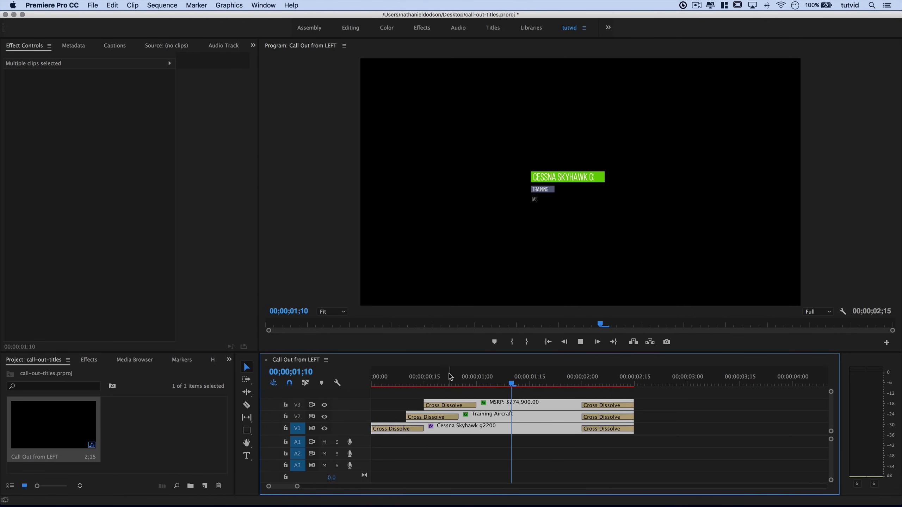
pyautogui.press('space')
pyautogui.moveTo(472, 381)
pyautogui.mouseDown()
pyautogui.moveTo(445, 383)
pyautogui.moveTo(487, 383)
pyautogui.mouseUp()
# - Set the program view's playback resolution to 1/8 and play the sequence again from the start
pyautogui.click(817, 312)
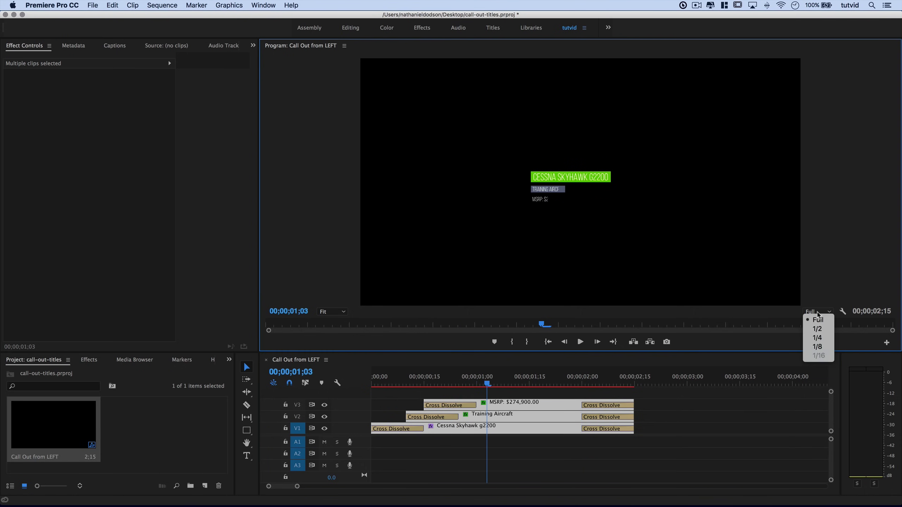
pyautogui.click(817, 346)
pyautogui.moveTo(438, 379); pyautogui.dragTo(371, 382)
pyautogui.press('space')
pyautogui.press('space')
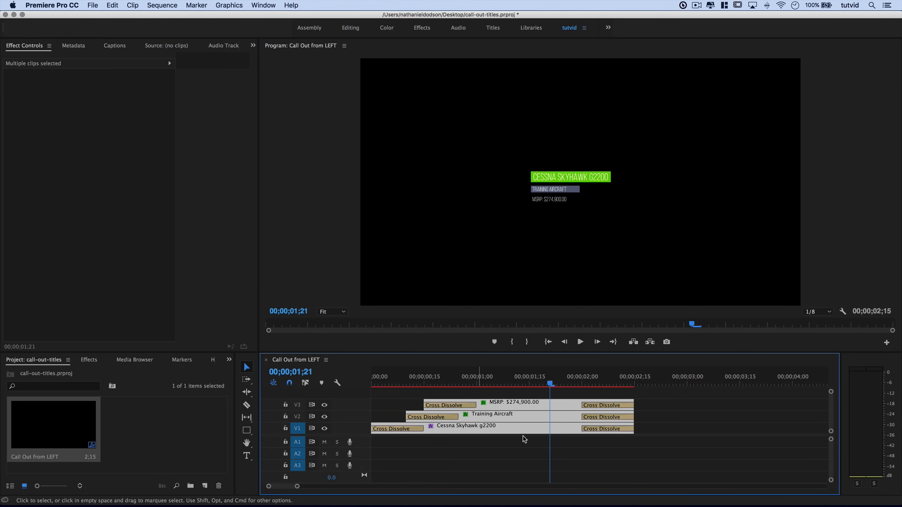
# - Find Cross Dissolve among the Dissolve video transitions and view its option for setting the default transition
pyautogui.click(92, 362)
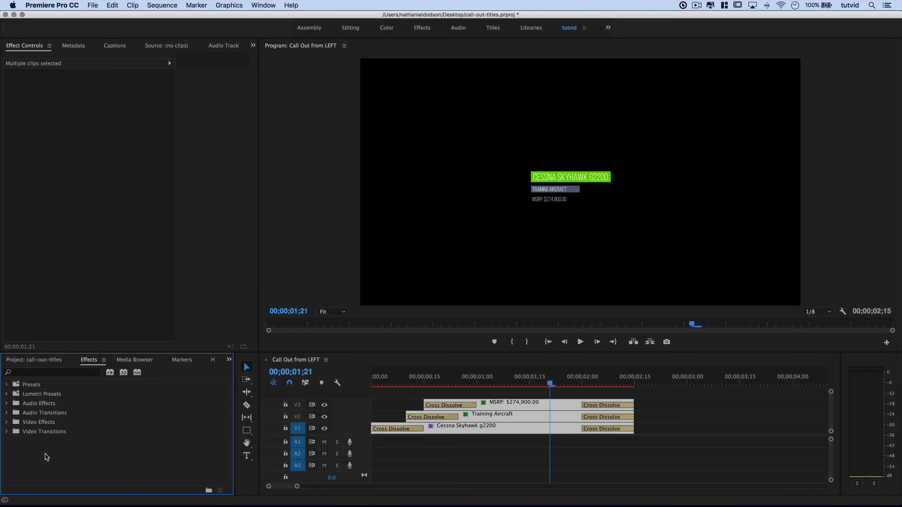
pyautogui.doubleClick(39, 434)
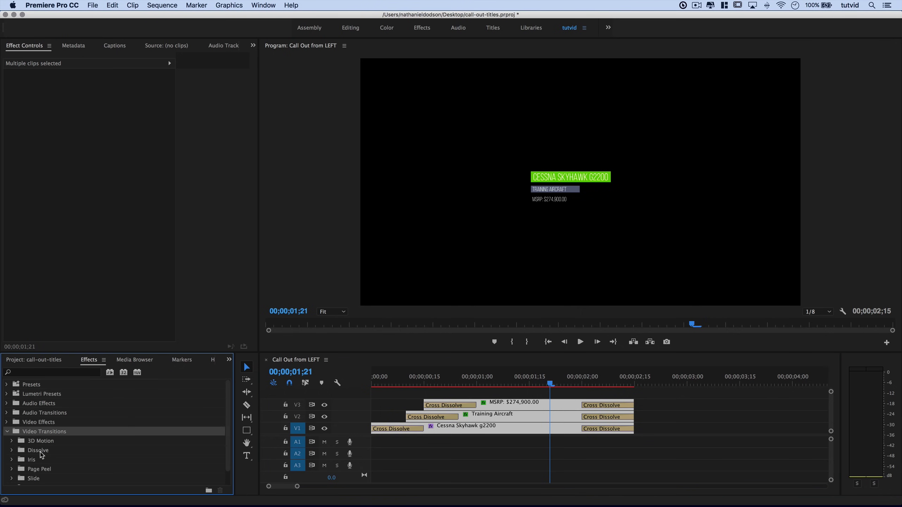
pyautogui.doubleClick(40, 453)
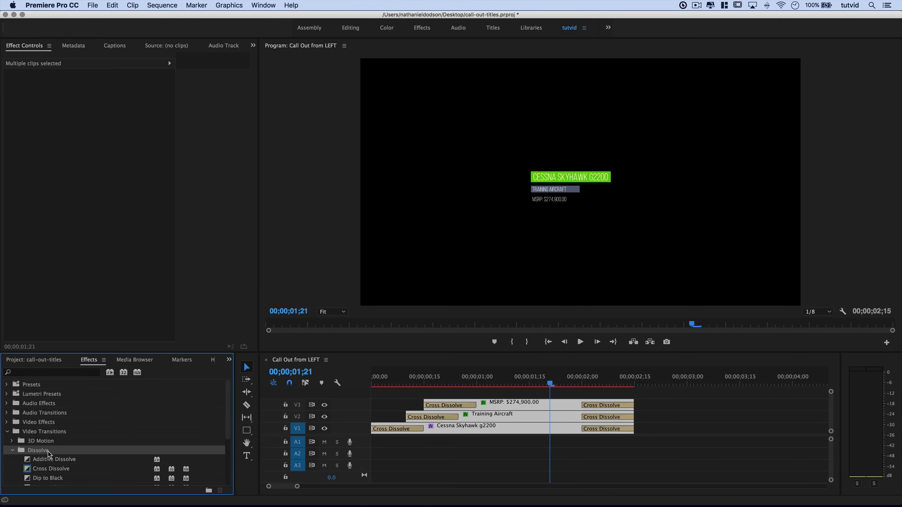
pyautogui.scroll(-3, 61, 452)
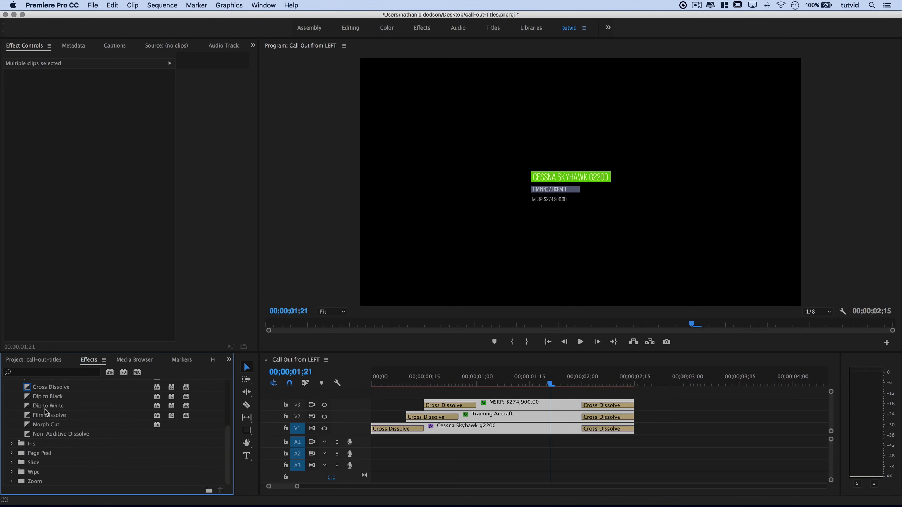
pyautogui.scroll(1, 42, 414)
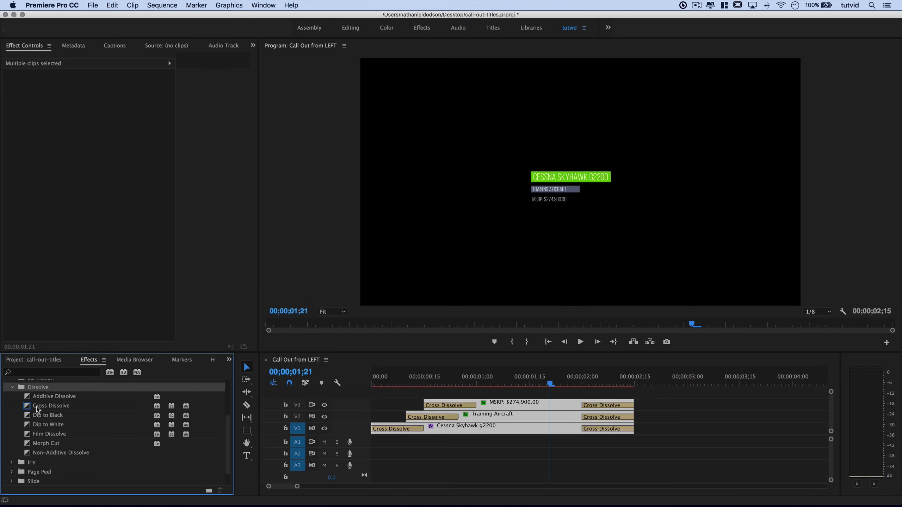
pyautogui.rightClick(38, 410)
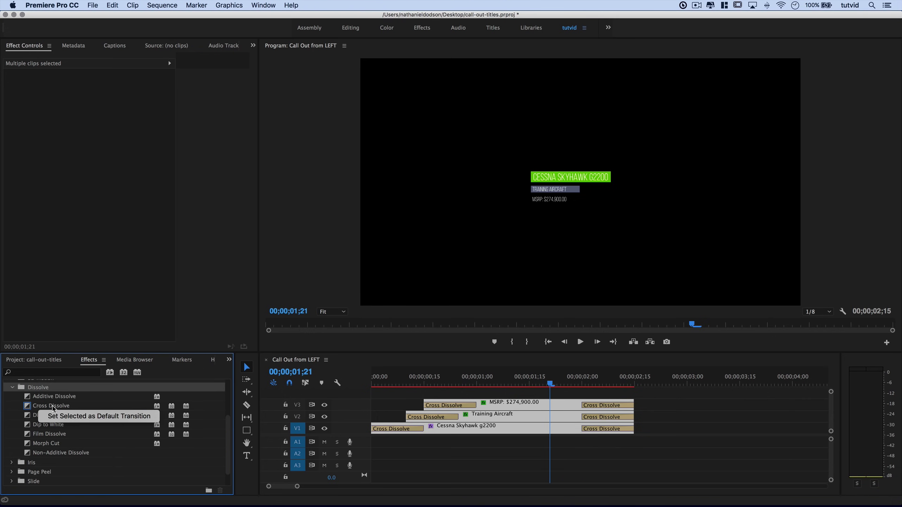
pyautogui.click(53, 409)
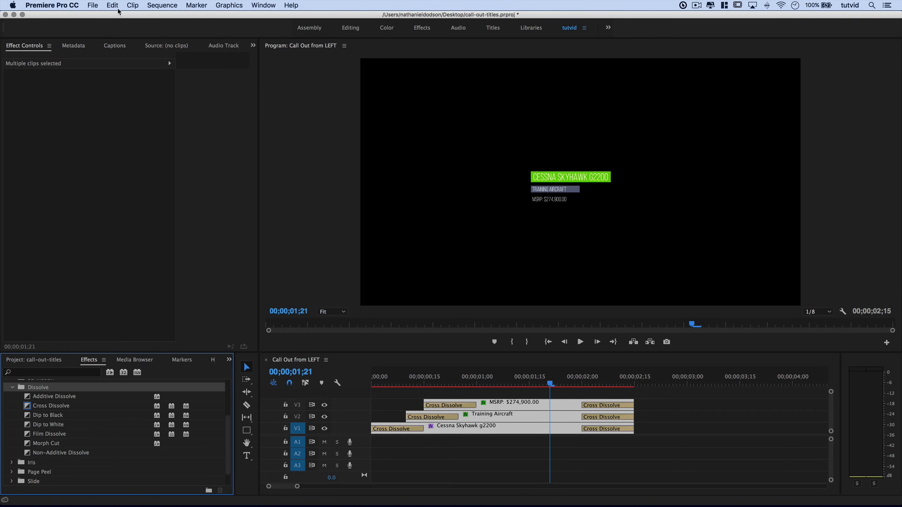
# - Review the video transition default duration in the Timeline preferences, keeping it at 15 frames
pyautogui.click(64, 7)
pyautogui.moveTo(69, 32)
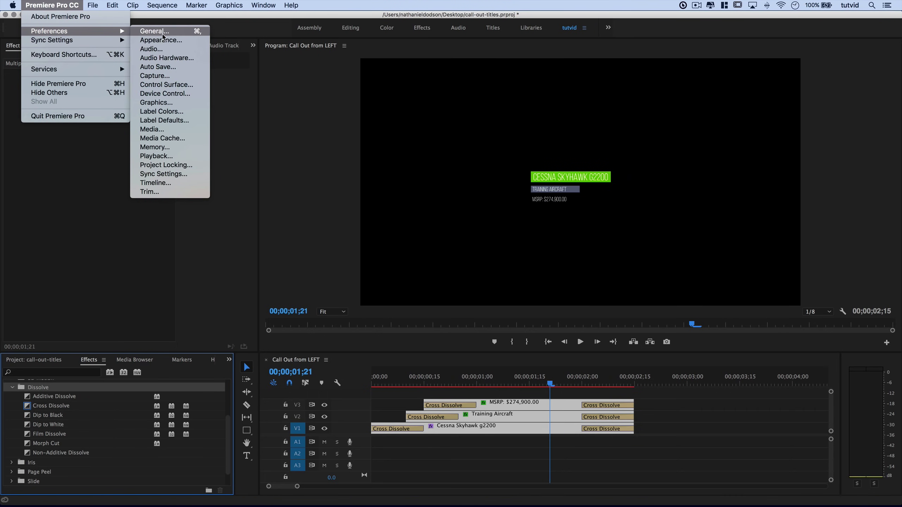
pyautogui.moveTo(111, 5)
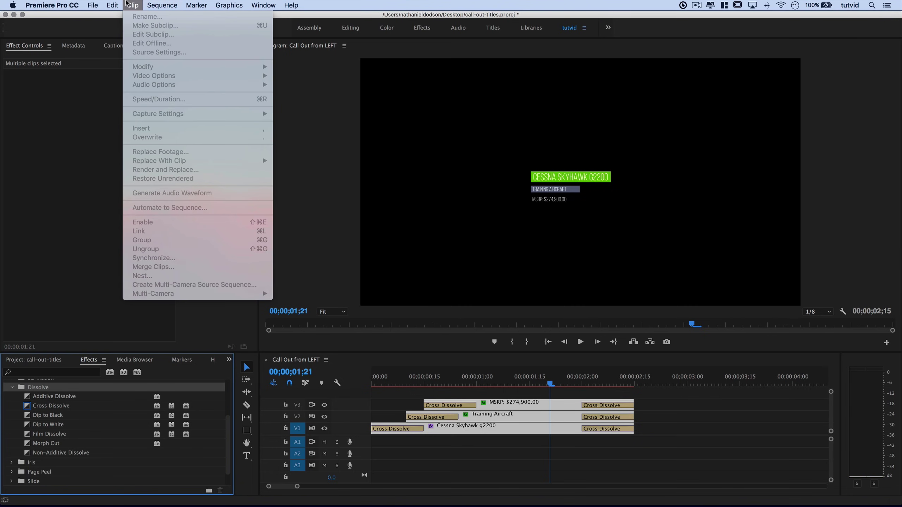
pyautogui.moveTo(57, 3)
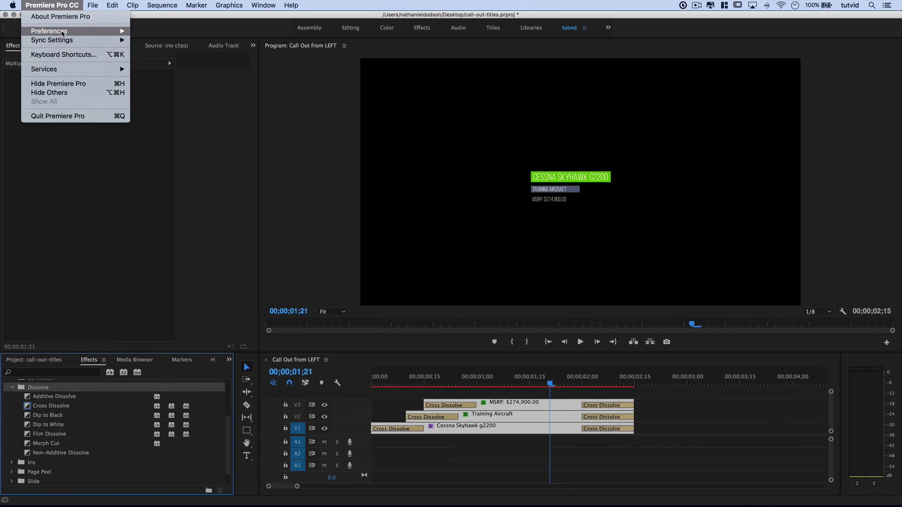
pyautogui.click(150, 36)
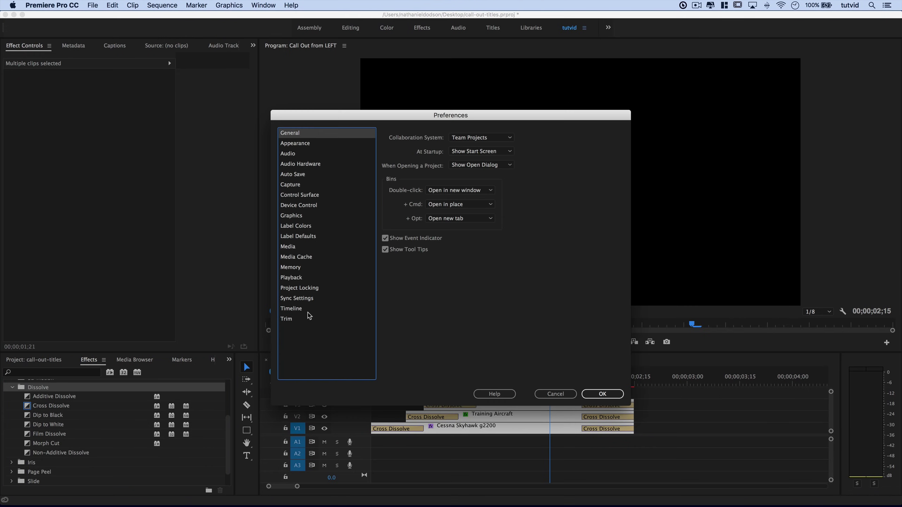
pyautogui.click(296, 310)
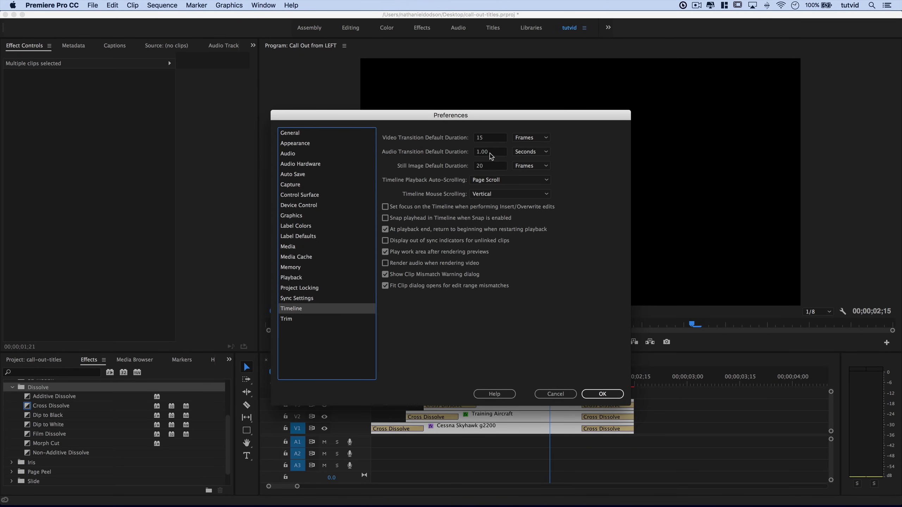
pyautogui.click(488, 139)
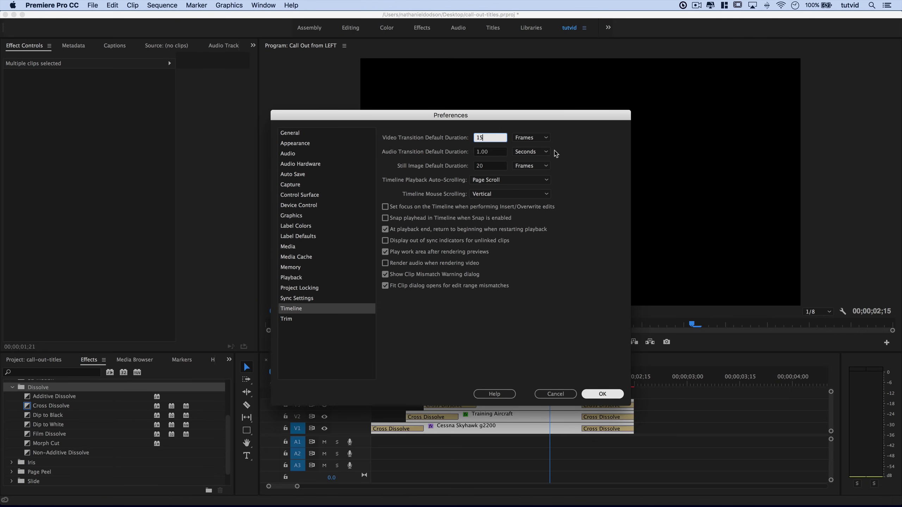
pyautogui.click(539, 139)
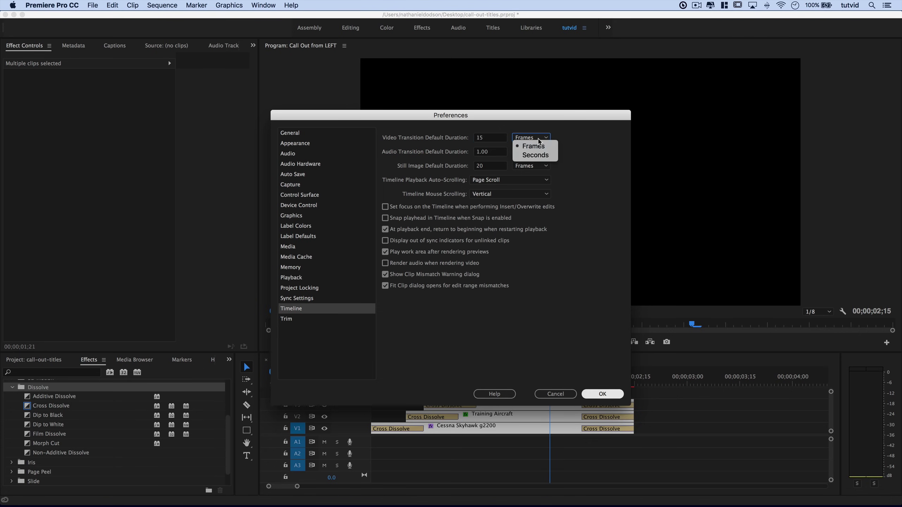
pyautogui.click(533, 146)
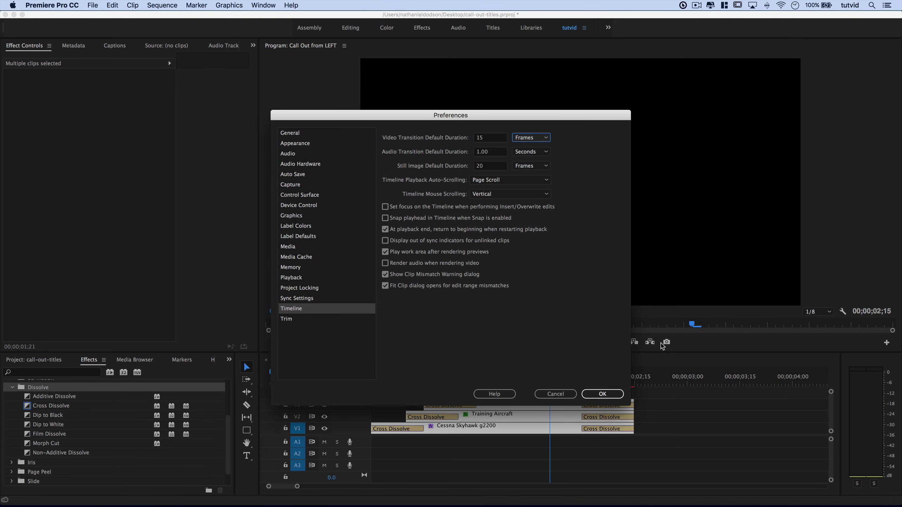
pyautogui.click(603, 394)
# - Scrub through the sequence to 00;00;01;27 to review the call-out's dissolves and text reveal
pyautogui.click(439, 383)
pyautogui.moveTo(439, 382); pyautogui.dragTo(567, 384)
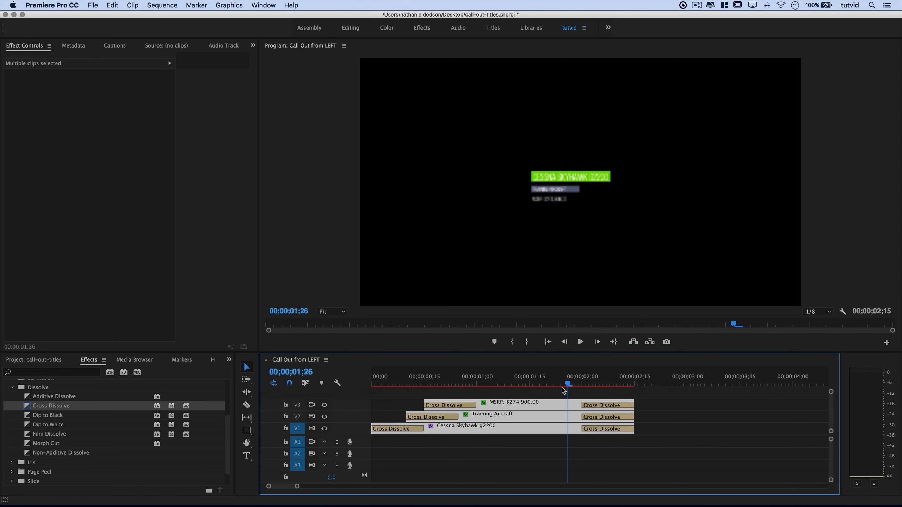
pyautogui.click(518, 392)
pyautogui.moveTo(501, 383); pyautogui.dragTo(571, 382)
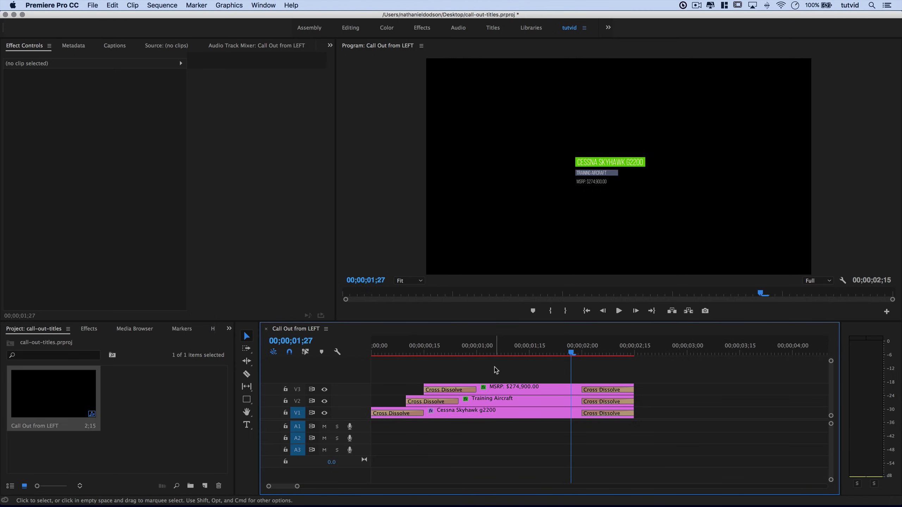
# - Move all three title clips up two tracks to V3, V4 and V5, keeping their timing
pyautogui.moveTo(496, 371); pyautogui.dragTo(533, 456)
pyautogui.moveTo(517, 389); pyautogui.dragTo(516, 374)
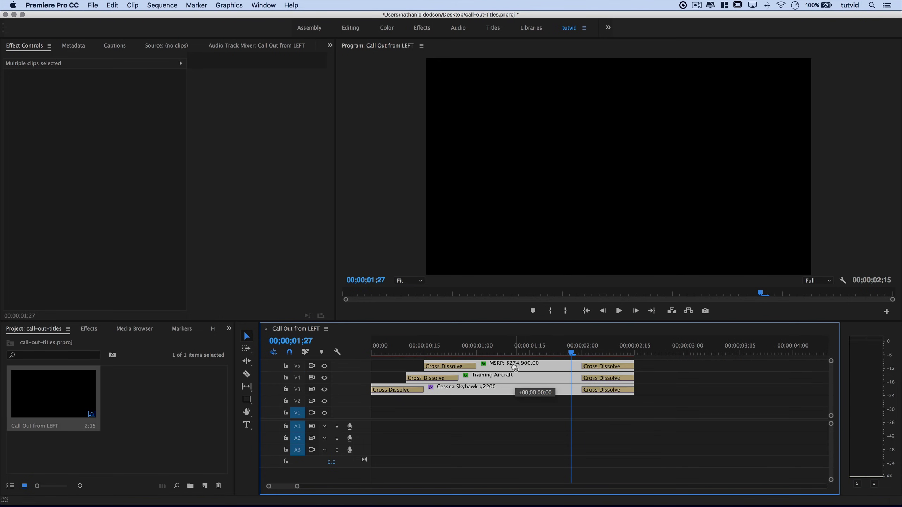
pyautogui.click(394, 409)
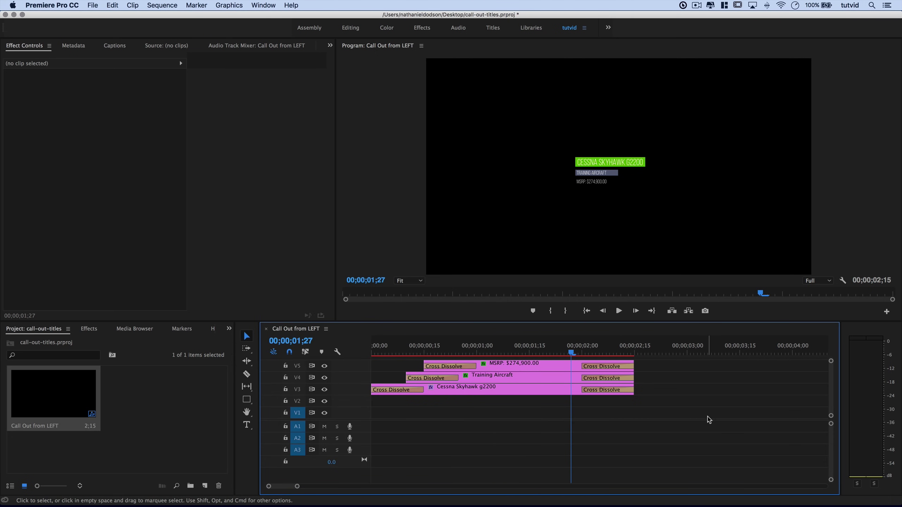
# - Draw a small white circle with the Ellipse tool above and left of the frame's centre, starting at 00;00;02;25
pyautogui.moveTo(659, 353); pyautogui.dragTo(670, 351)
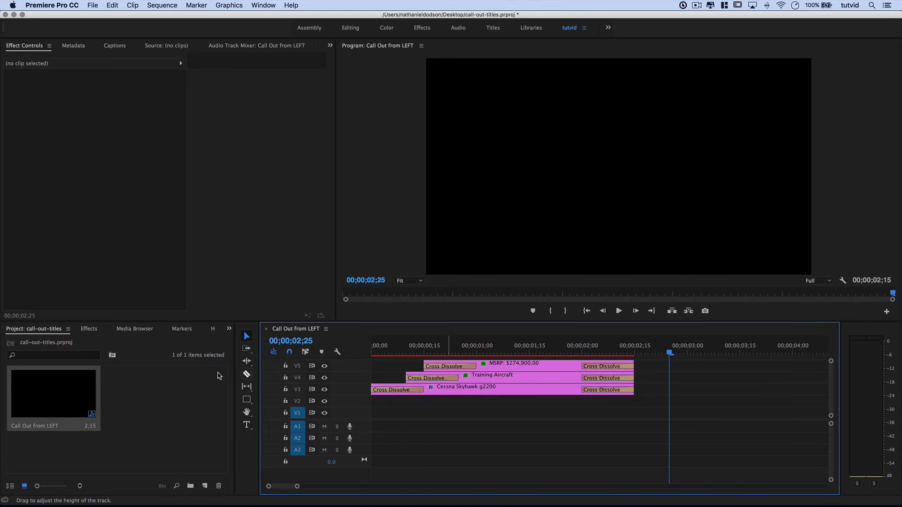
pyautogui.click(246, 399)
pyautogui.click(285, 419)
pyautogui.moveTo(536, 144); pyautogui.dragTo(544, 153)
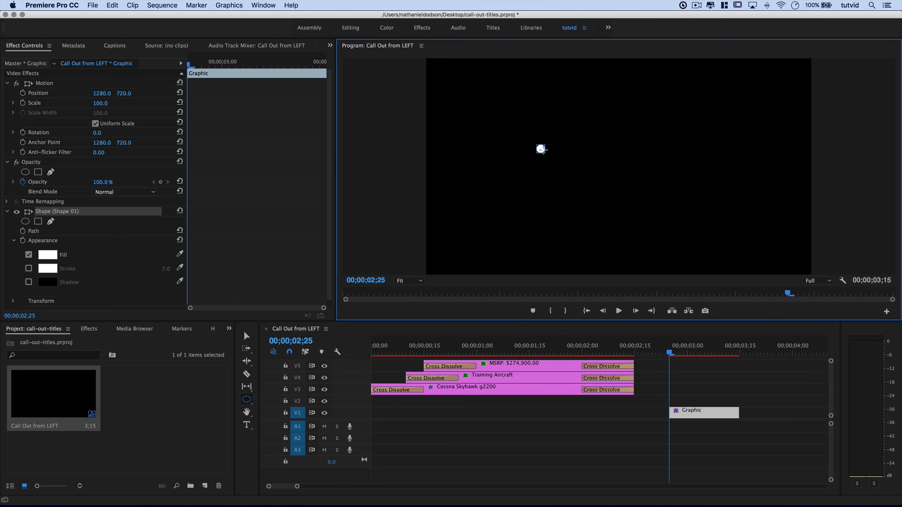
# - Move the white circle's anchor point from its bounding-box corner to roughly the circle's centre
pyautogui.click(409, 281)
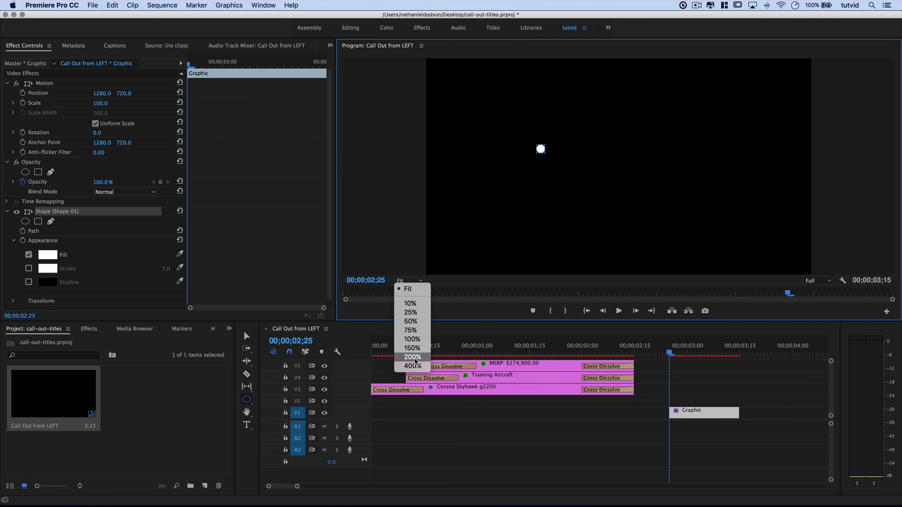
pyautogui.click(412, 366)
pyautogui.moveTo(636, 272); pyautogui.dragTo(545, 275)
pyautogui.moveTo(892, 160); pyautogui.dragTo(894, 150)
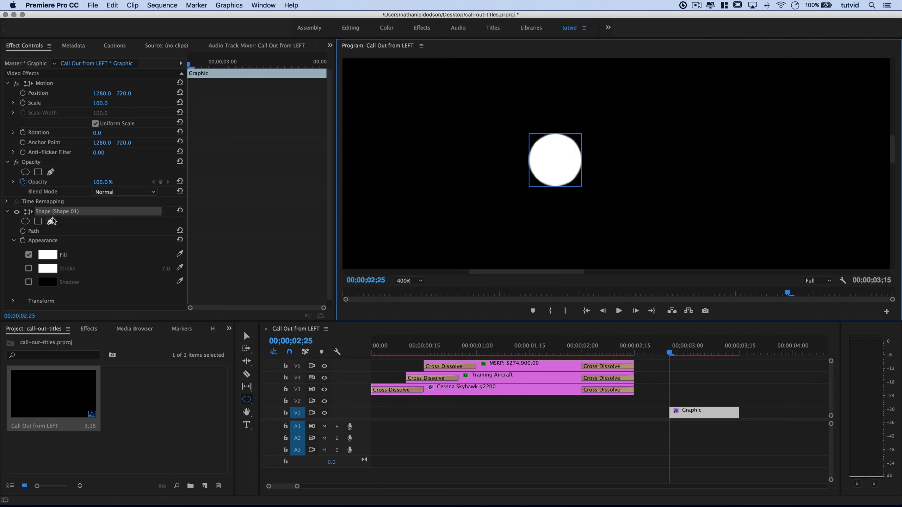
pyautogui.click(29, 214)
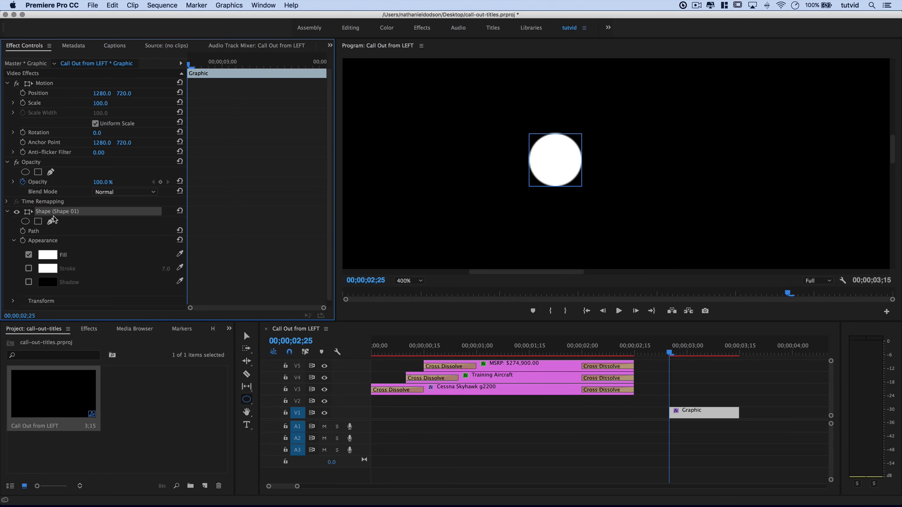
pyautogui.scroll(-1, 54, 220)
pyautogui.click(246, 336)
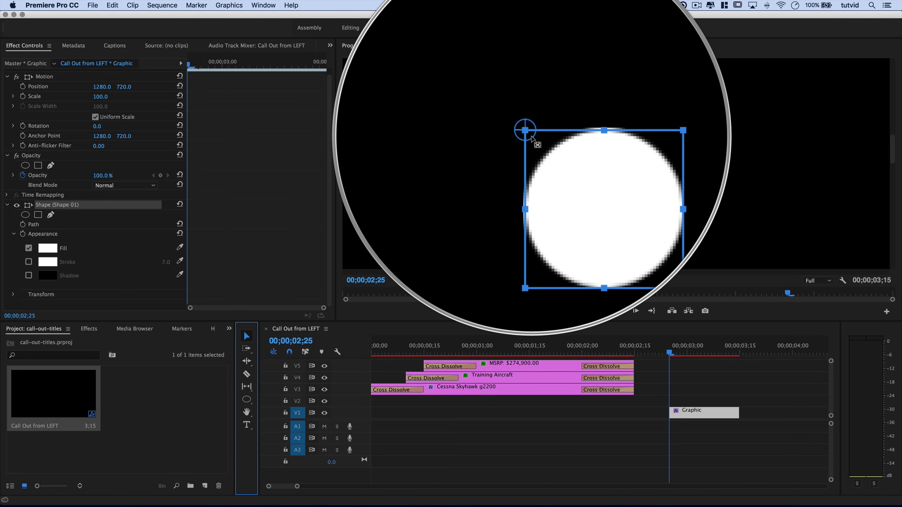
pyautogui.moveTo(529, 133); pyautogui.dragTo(554, 161)
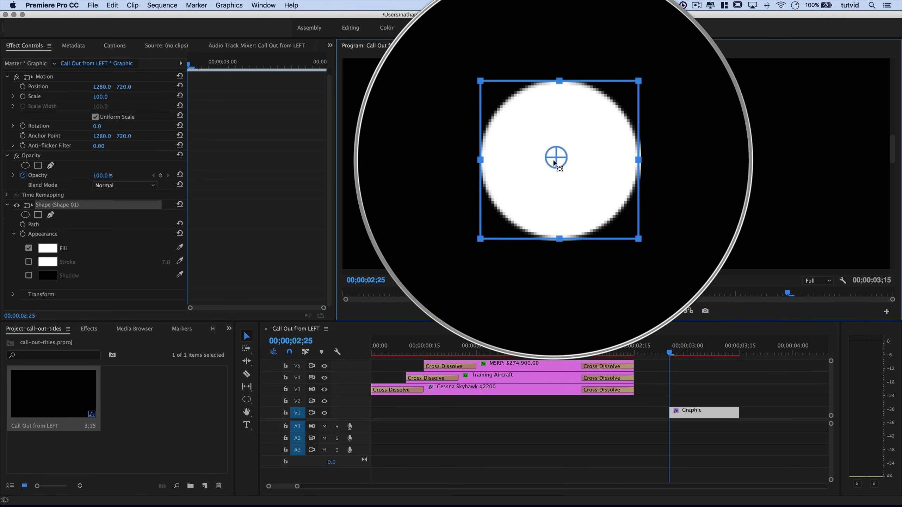
# - Set the circle's shape anchor point to 27.7, 27.7
pyautogui.click(13, 234)
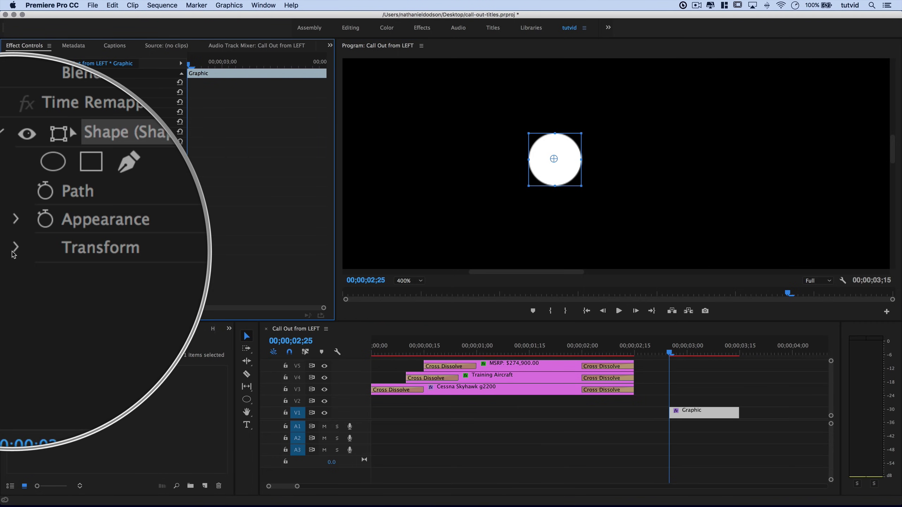
pyautogui.click(14, 253)
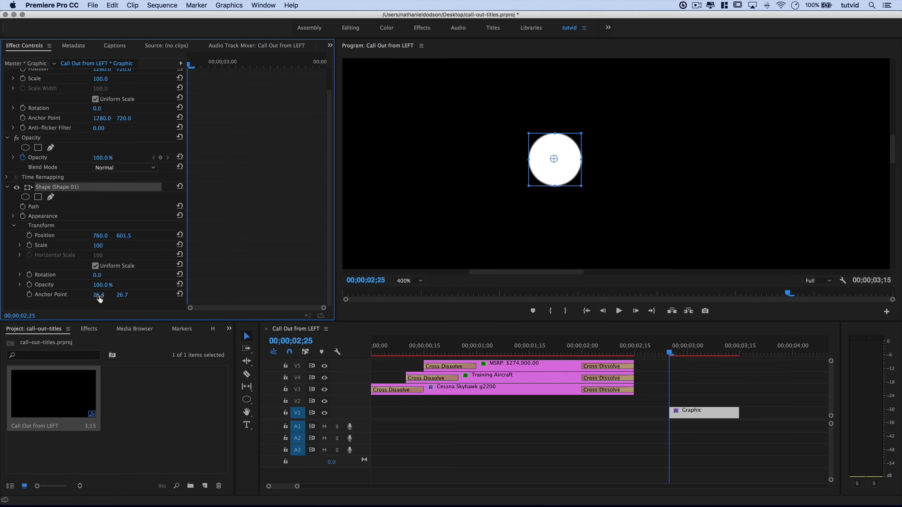
pyautogui.click(99, 295)
pyautogui.moveTo(554, 160); pyautogui.dragTo(533, 161)
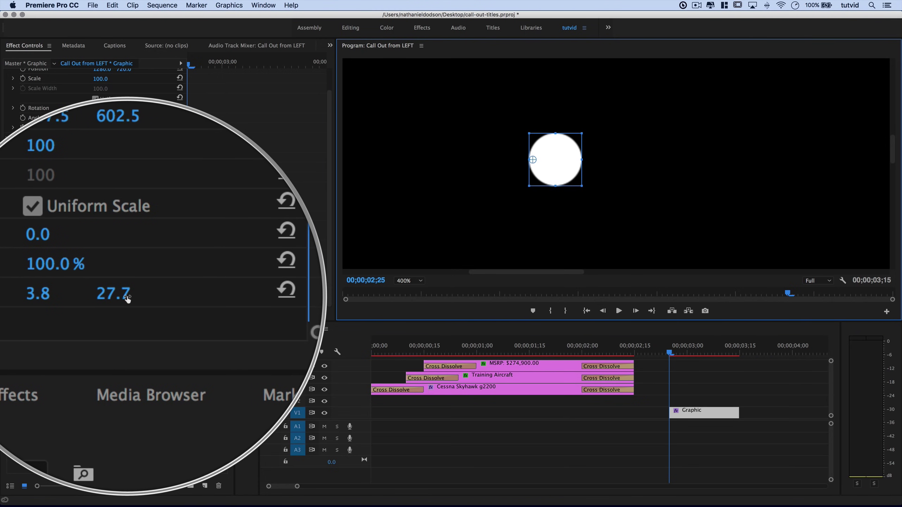
pyautogui.click(102, 294)
pyautogui.write('27.7')
pyautogui.press('Tab')
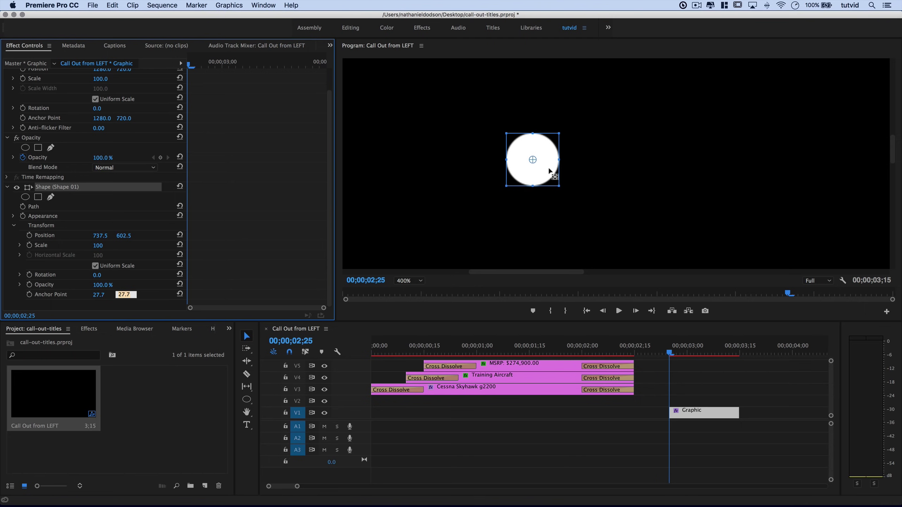
# - Turn the circle into a ring by disabling its fill and enabling the white stroke
pyautogui.click(13, 225)
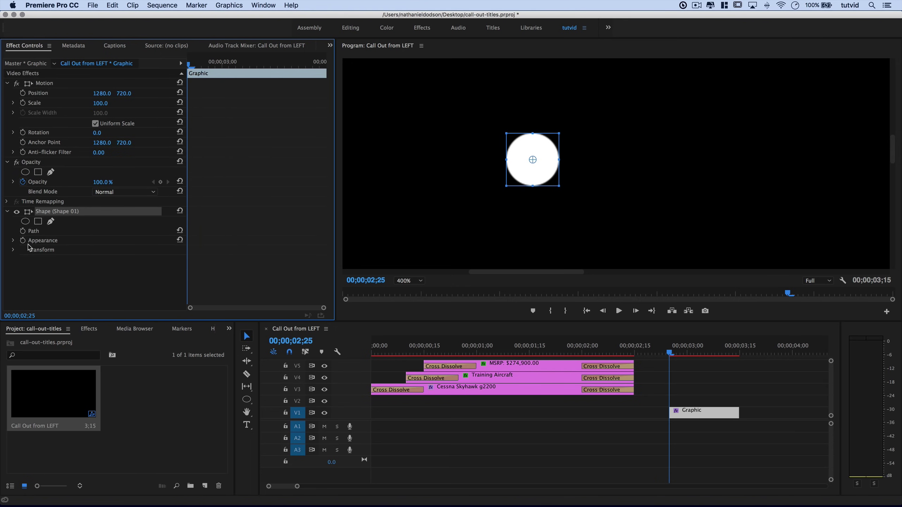
pyautogui.click(13, 242)
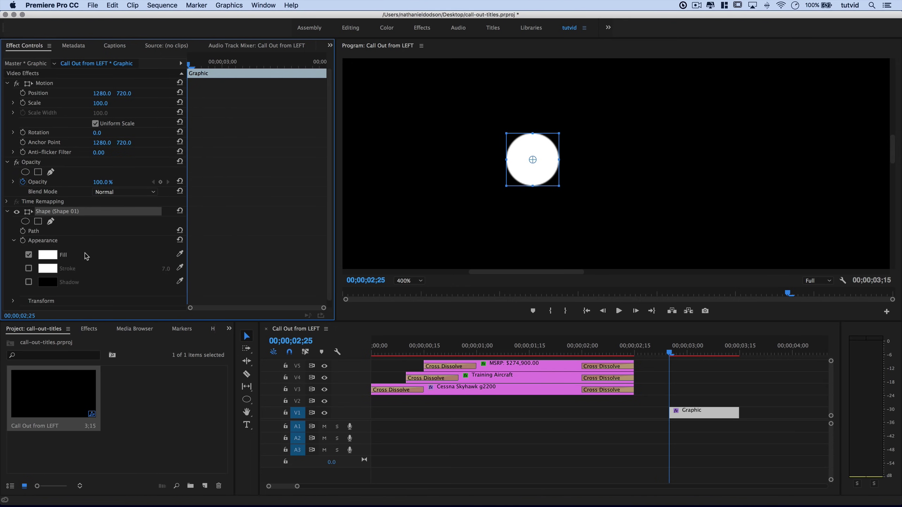
pyautogui.click(29, 255)
pyautogui.click(29, 268)
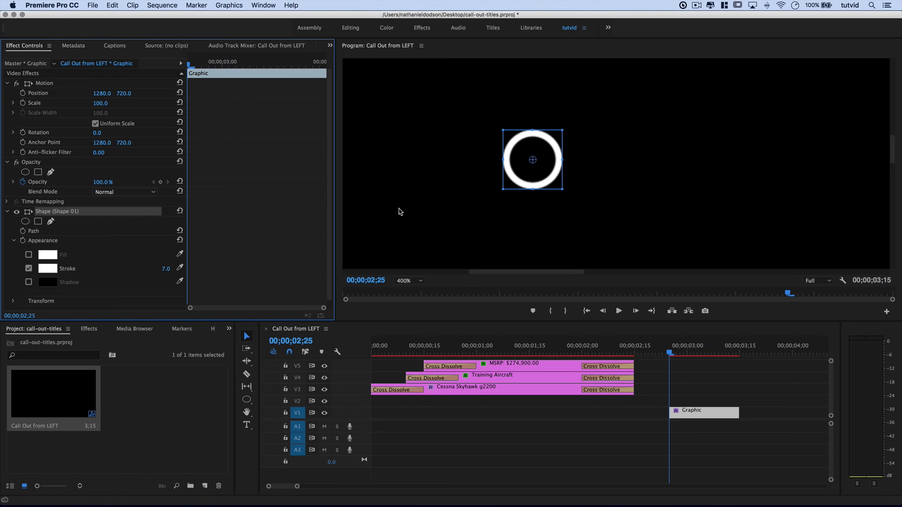
# - Duplicate the ring shape within the same graphic by copying and pasting it
pyautogui.click(7, 212)
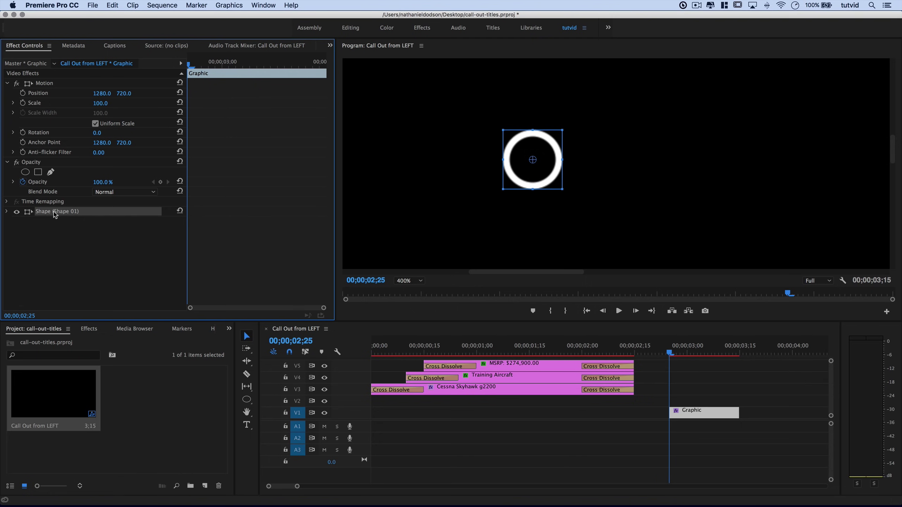
pyautogui.rightClick(68, 212)
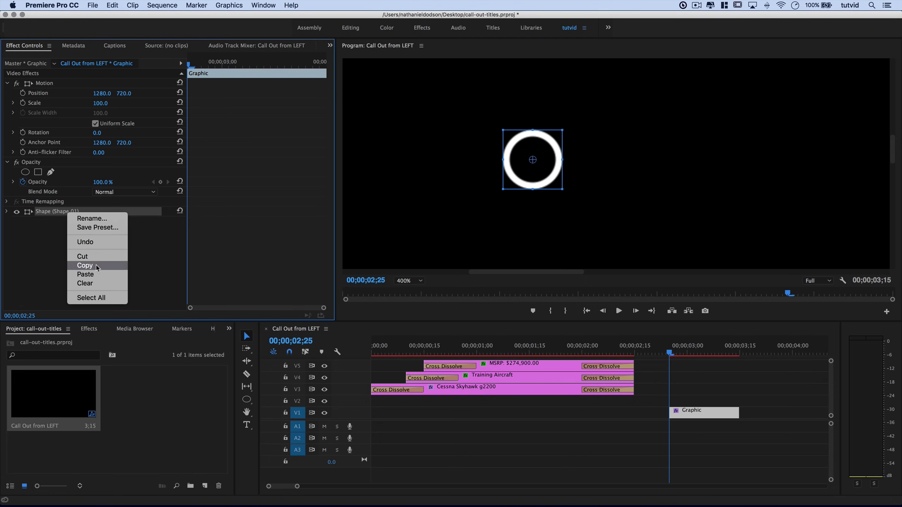
pyautogui.click(85, 265)
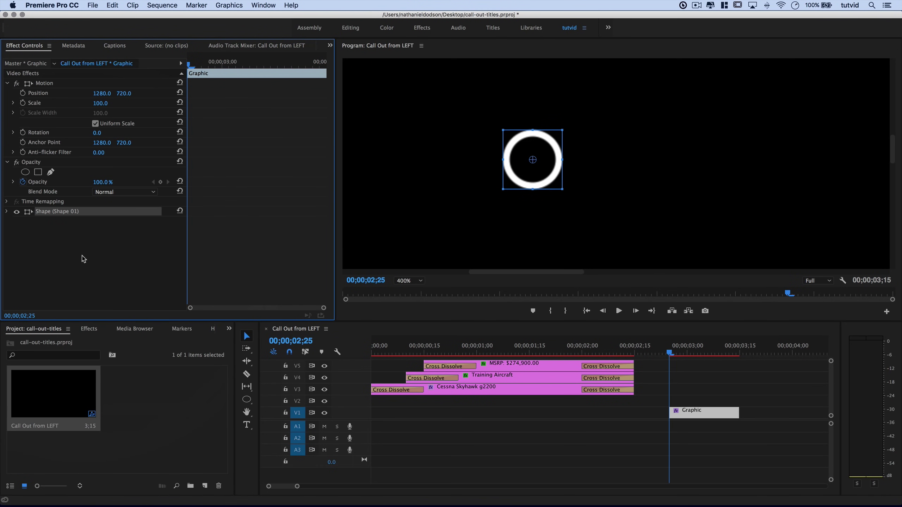
pyautogui.rightClick(66, 246)
pyautogui.click(107, 307)
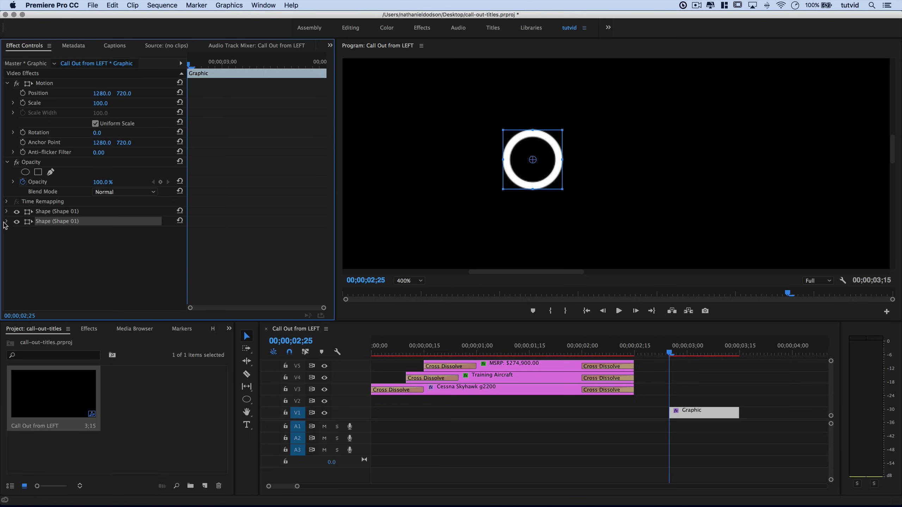
# - Make the pasted copy a solid white circle by disabling its stroke and enabling its fill
pyautogui.click(6, 221)
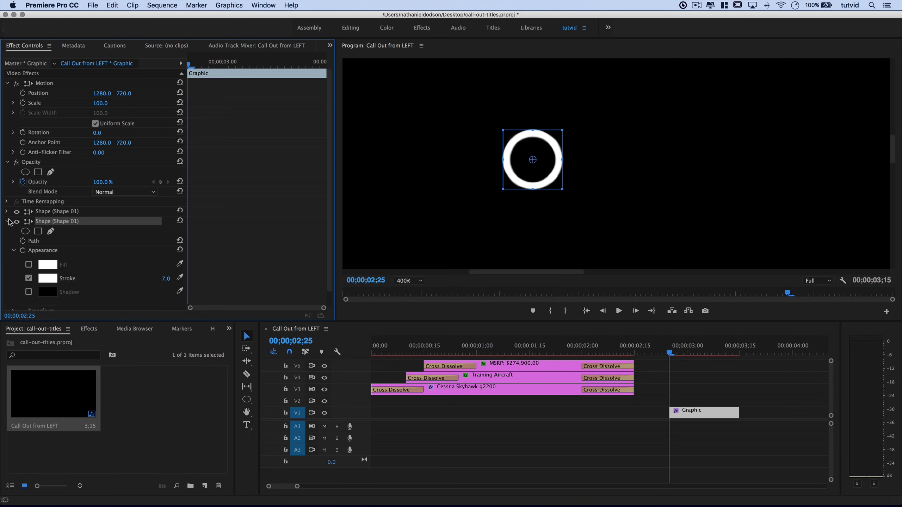
pyautogui.click(29, 278)
pyautogui.click(29, 264)
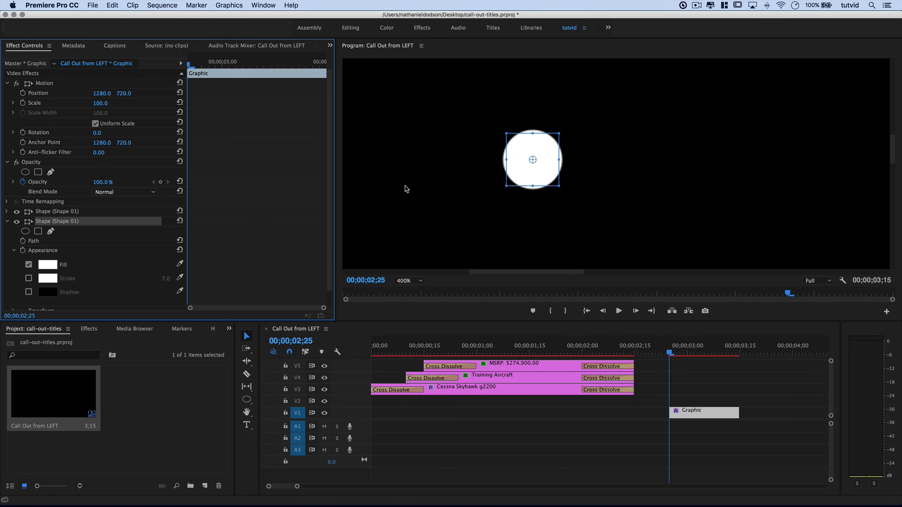
# - Scale the solid circle down inside the ring, trying 50 and then setting 60
pyautogui.scroll(-1, 104, 281)
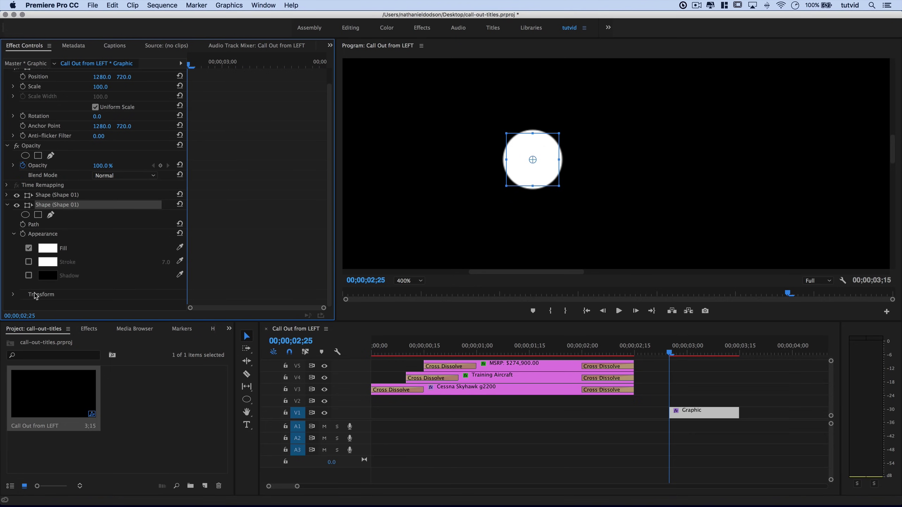
pyautogui.click(14, 294)
pyautogui.scroll(-4, 76, 289)
pyautogui.click(101, 245)
pyautogui.write('50')
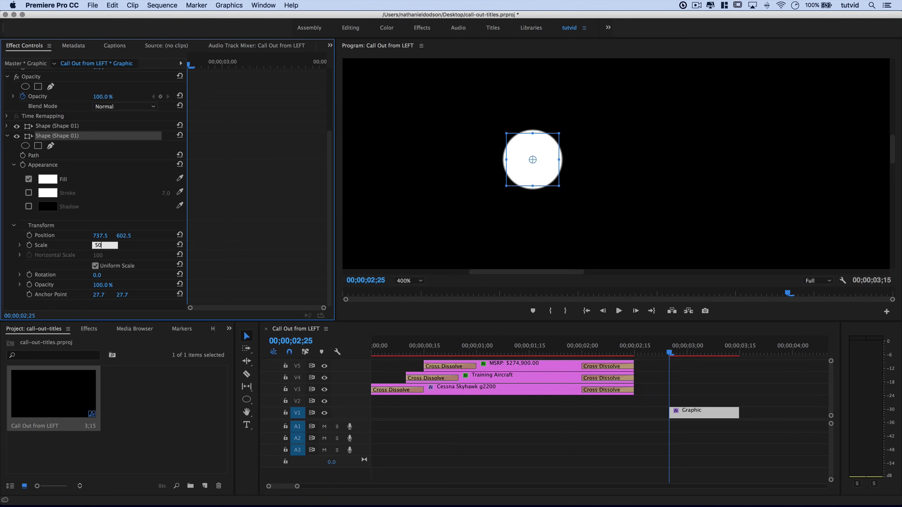
pyautogui.press('Return')
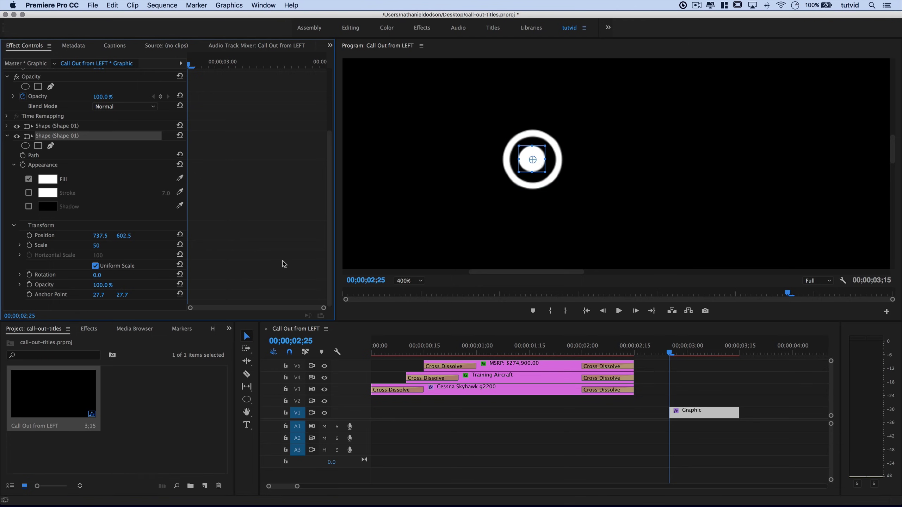
pyautogui.click(96, 245)
pyautogui.write('60')
pyautogui.press('Return')
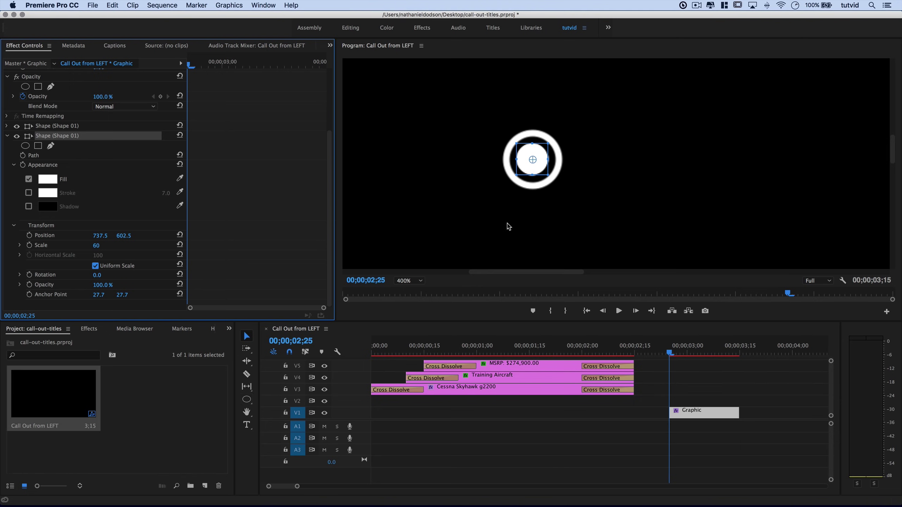
# - Increase the solid inner circle's scale to 65
pyautogui.click(96, 246)
pyautogui.press('Return')
pyautogui.click(587, 218)
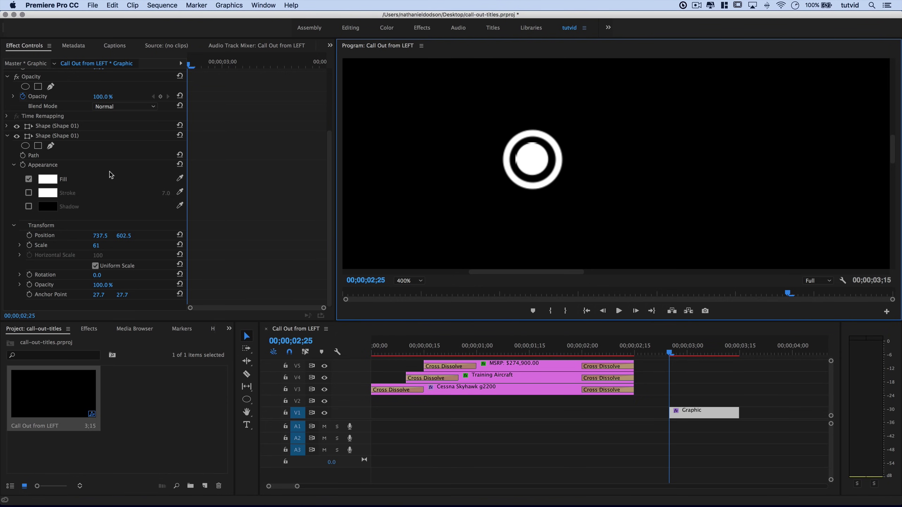
pyautogui.click(58, 137)
pyautogui.click(96, 245)
pyautogui.press('Up')
pyautogui.press('Up')
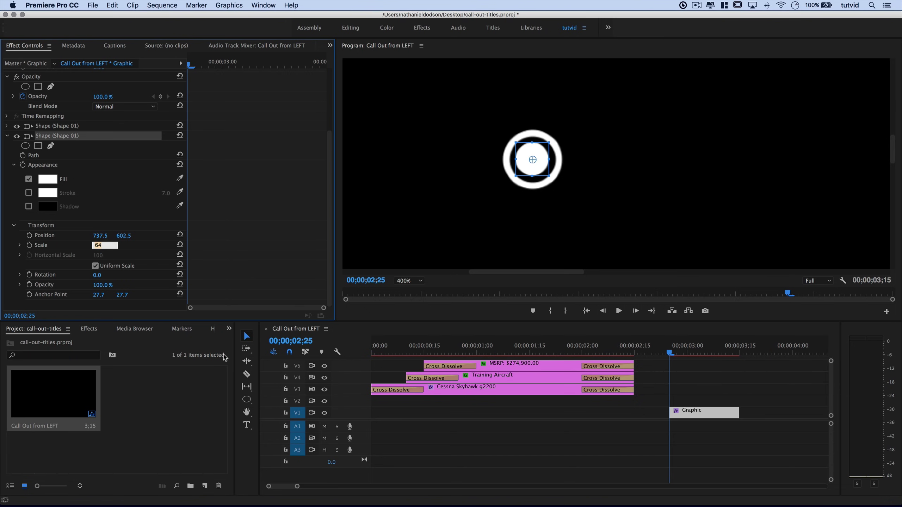
pyautogui.press('Up')
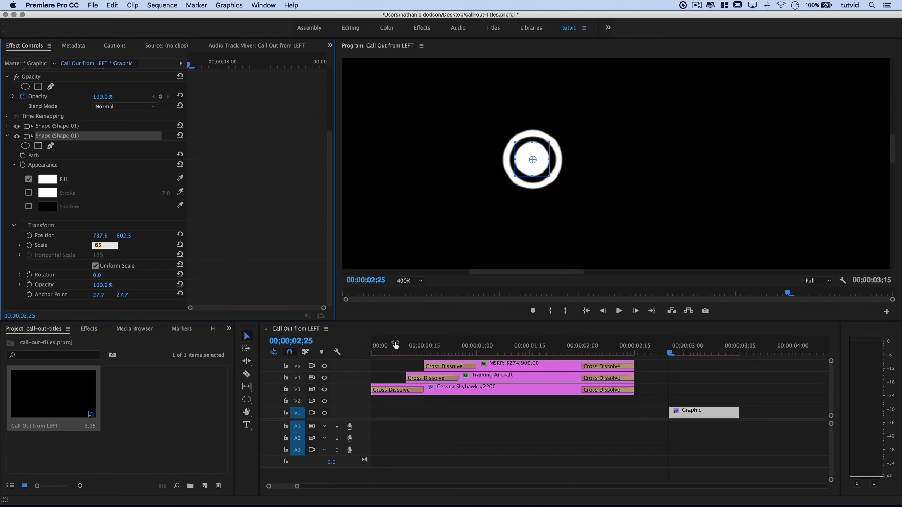
pyautogui.click(638, 206)
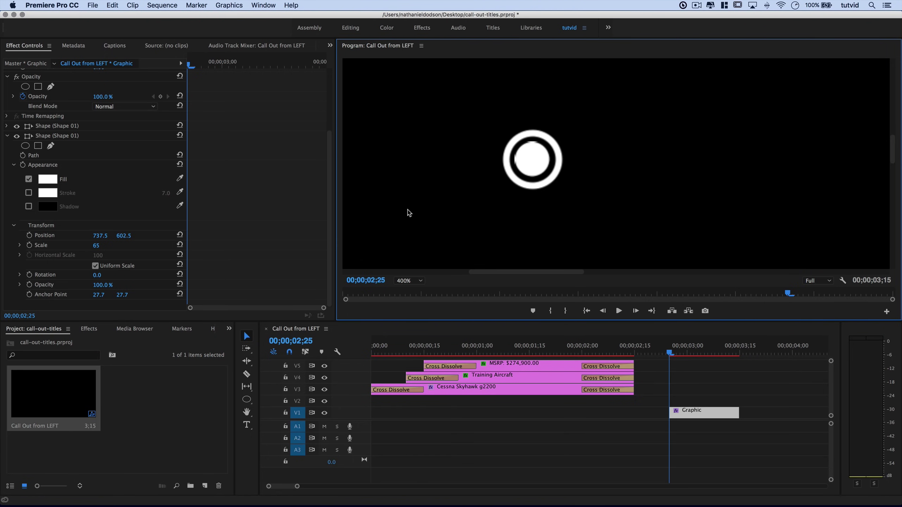
# - Try nudging the inner circle by one pixel horizontally and vertically to centre it in the ring
pyautogui.click(101, 236)
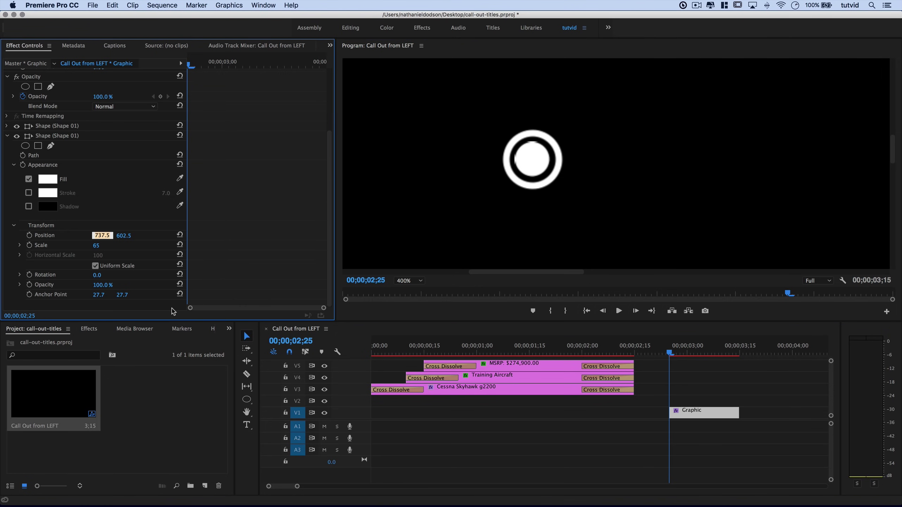
pyautogui.press('Up')
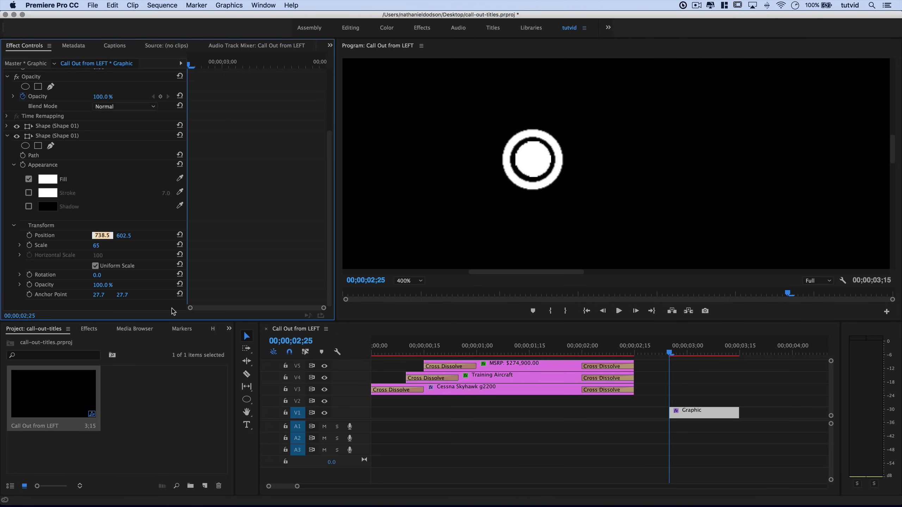
pyautogui.press('Tab')
pyautogui.press('Up')
pyautogui.press('Down')
pyautogui.hotkey('shift', 'Tab')
pyautogui.press('Down')
pyautogui.press('Tab')
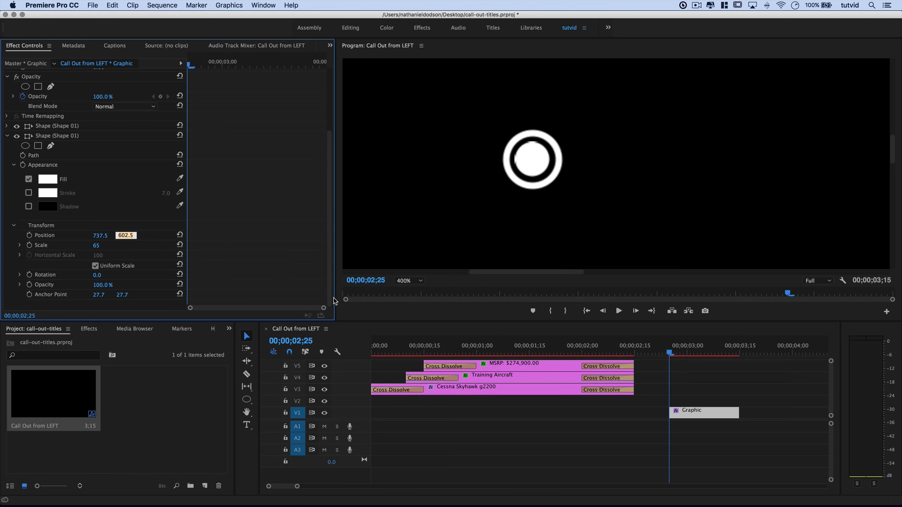
# - Set the inner circle's position to 738.0, 603.0 and collapse its shape properties
pyautogui.click(103, 235)
pyautogui.write('738')
pyautogui.press('Tab')
pyautogui.press('Tab')
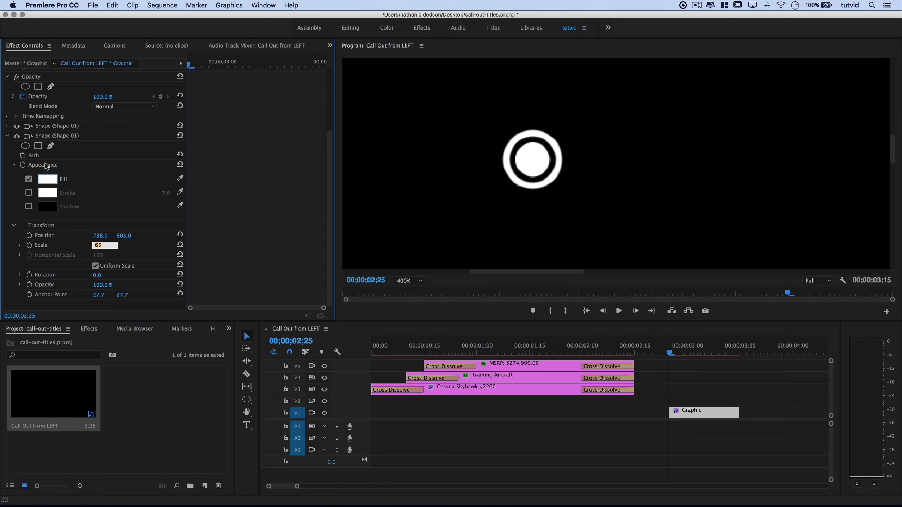
pyautogui.click(14, 165)
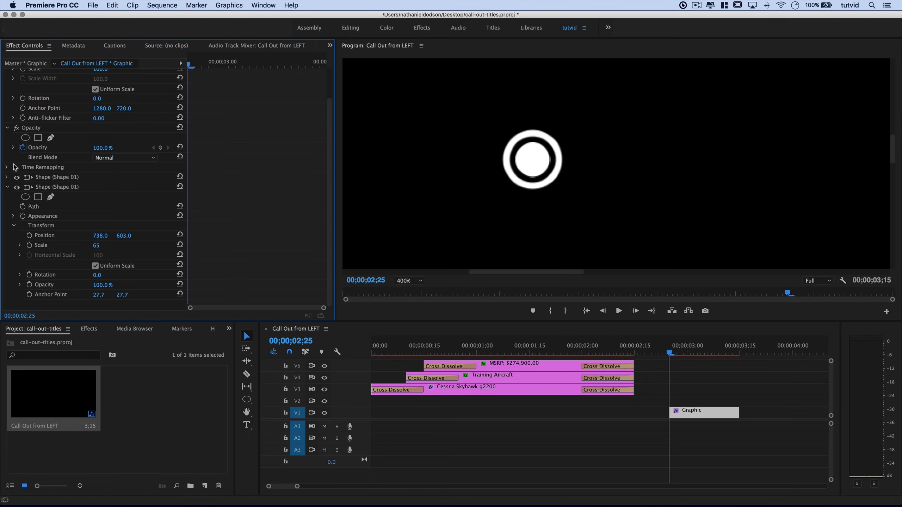
pyautogui.click(6, 187)
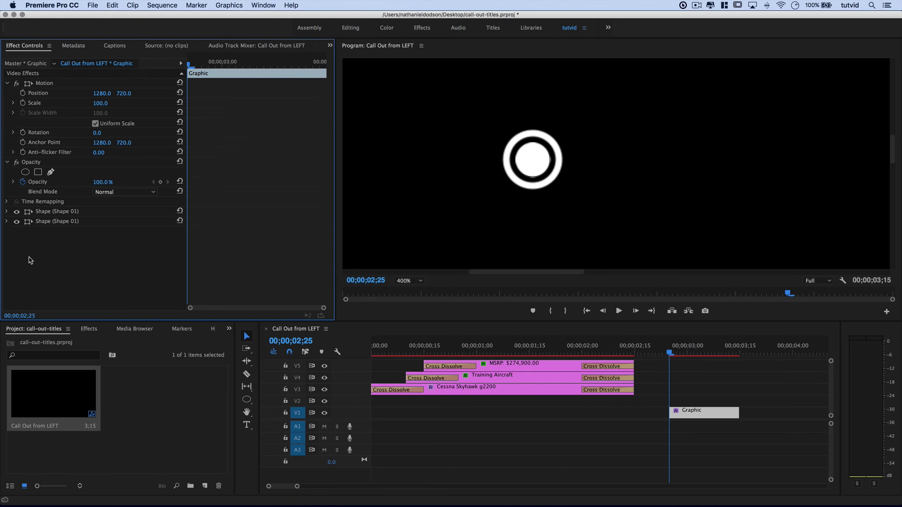
# - Start animating the solid inner circle's scale with a keyframe of 100 at 00;00;03;03
pyautogui.click(6, 222)
pyautogui.click(52, 223)
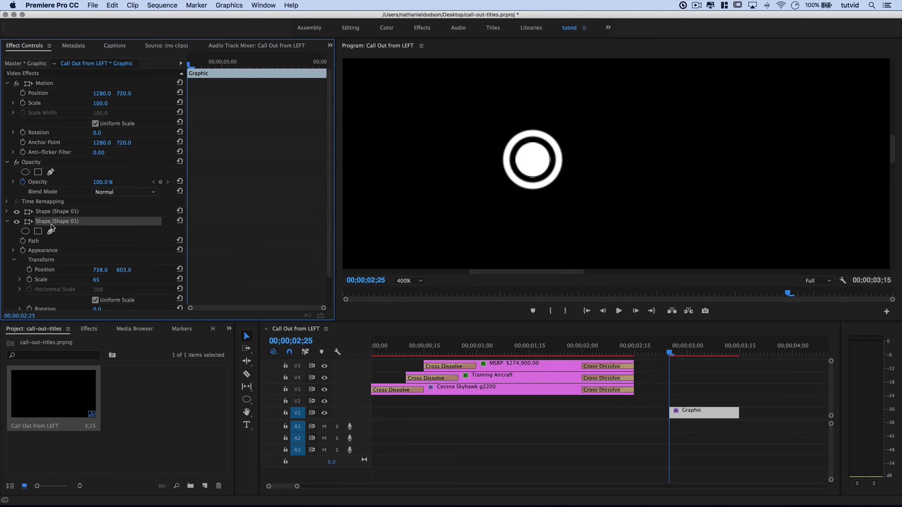
pyautogui.scroll(-3, 91, 264)
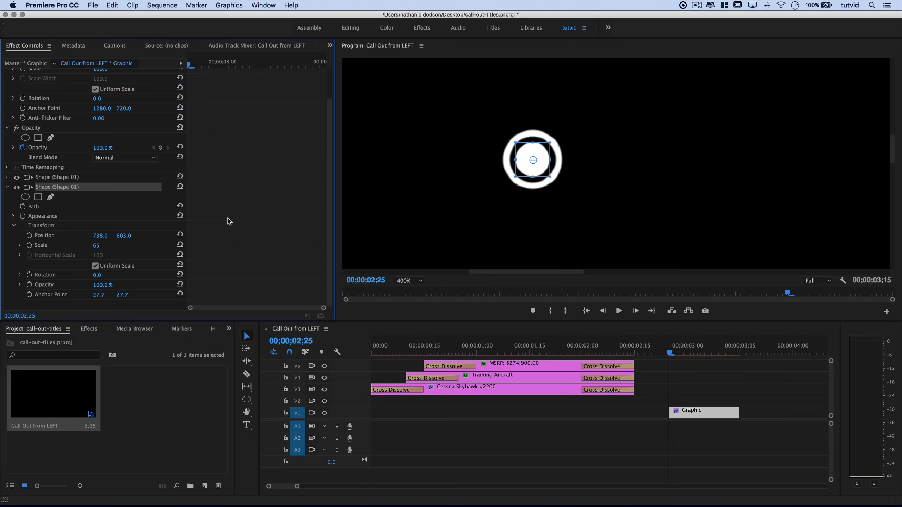
pyautogui.hotkey('shift', 'Right')
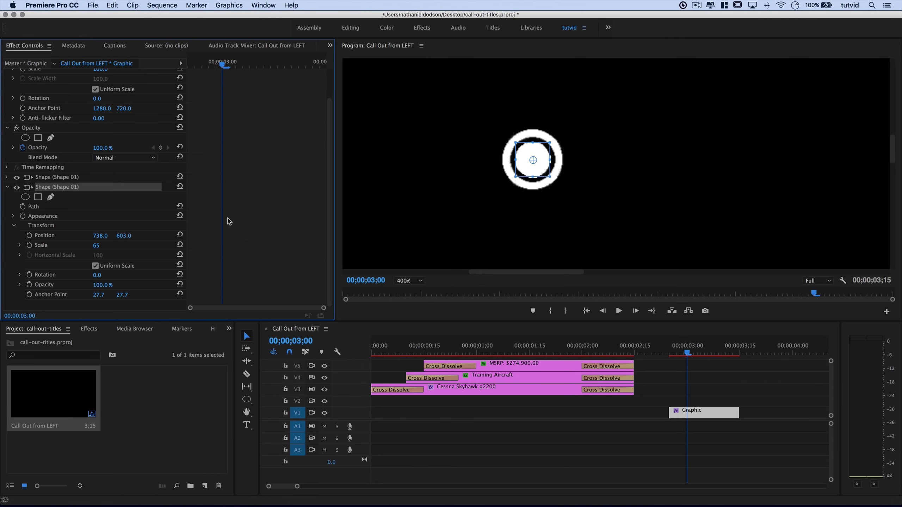
pyautogui.press('Right')
pyautogui.press('Right')
pyautogui.press('Right')
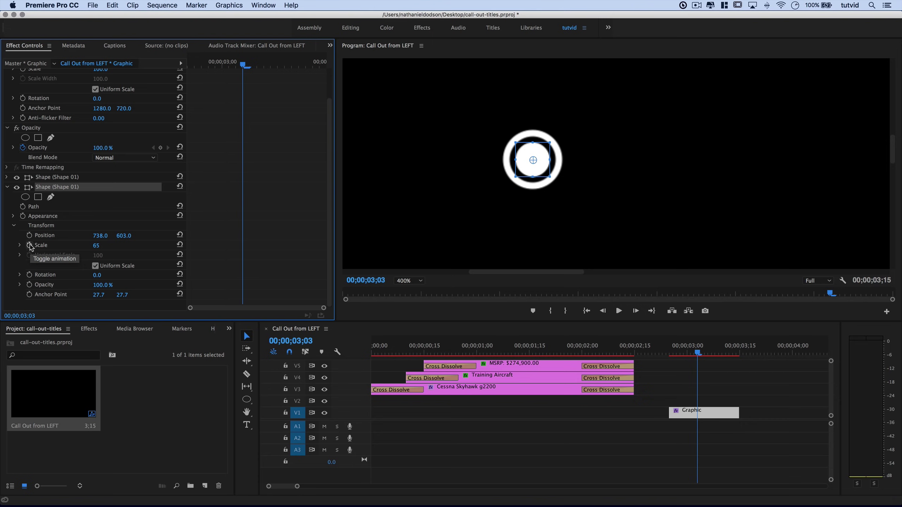
pyautogui.click(30, 245)
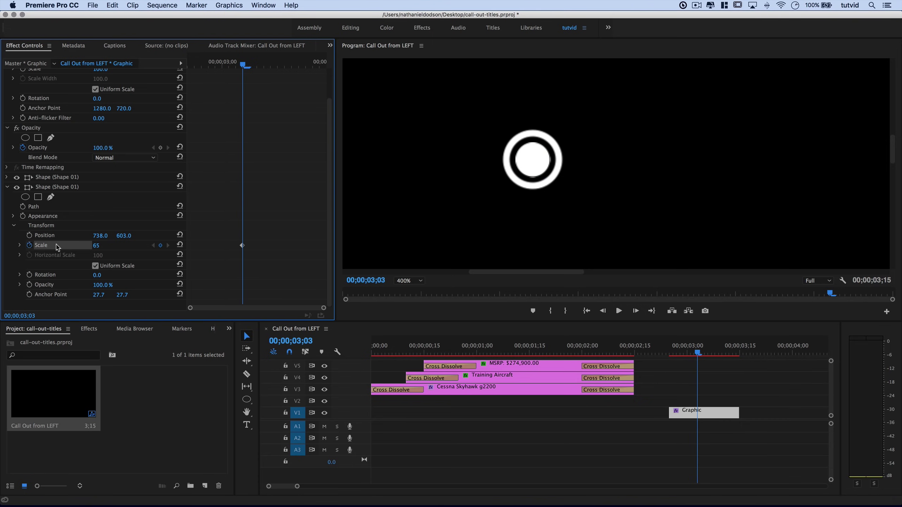
pyautogui.click(98, 248)
pyautogui.press('Return')
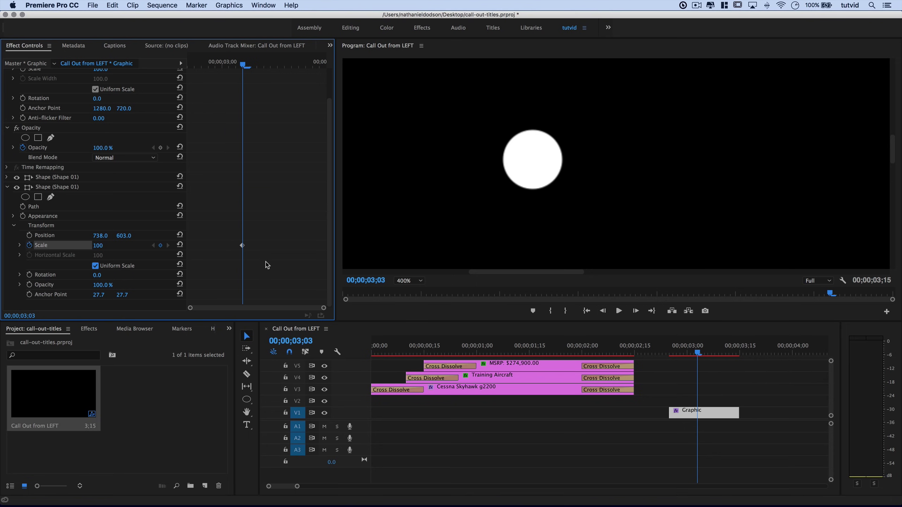
# - Add a scale keyframe of 65 for the inner circle five frames further on, at 00;00;03;08
pyautogui.press('Right')
pyautogui.press('Right')
pyautogui.press('Right')
pyautogui.press('Right')
pyautogui.press('Right')
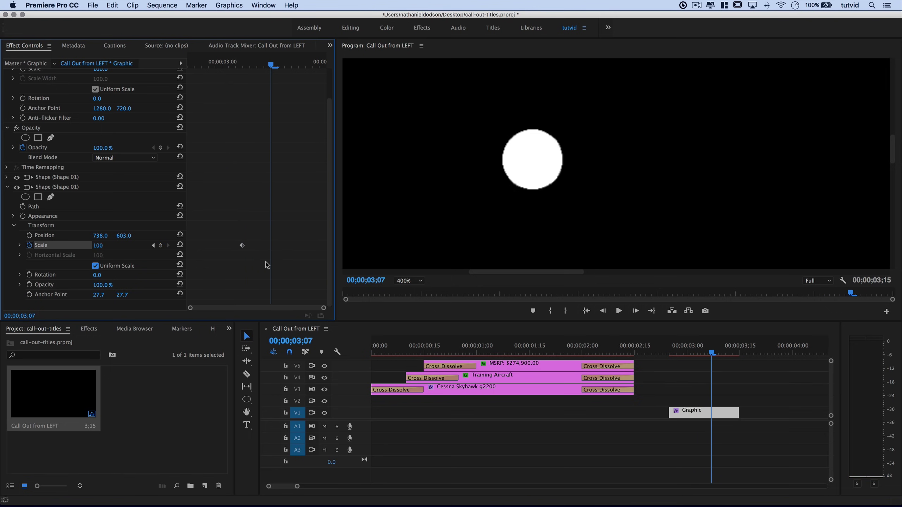
pyautogui.click(98, 245)
pyautogui.write('65')
pyautogui.press('Return')
# - Add a scale keyframe of 0 for the inner circle at 00;00;02;28
pyautogui.moveTo(233, 64); pyautogui.dragTo(208, 62)
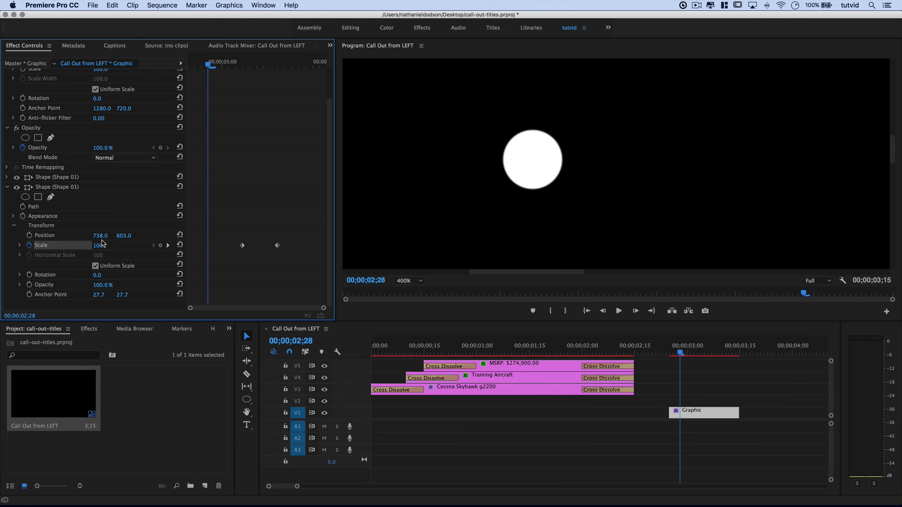
pyautogui.click(101, 245)
pyautogui.write('0')
pyautogui.press('Return')
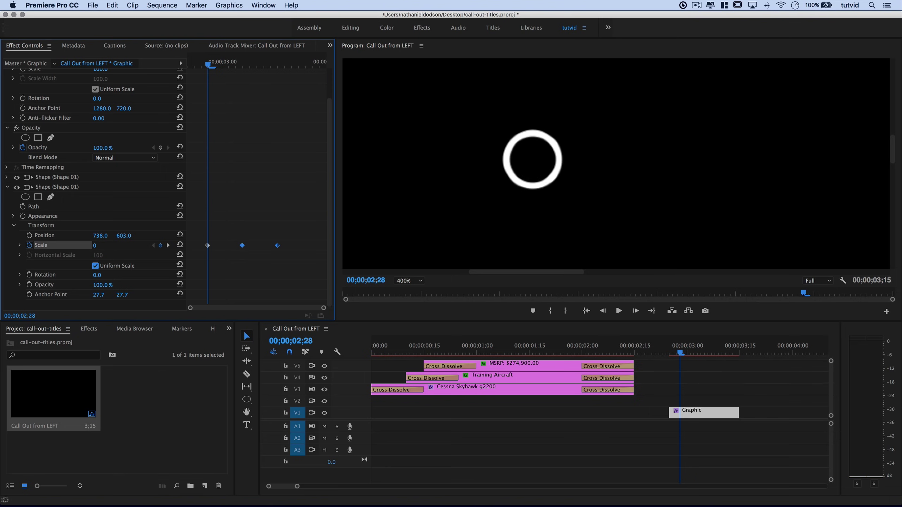
# - Apply Ease Out to the inner circle's three scale keyframes and move the first one to the clip's start at 00;00;02;25
pyautogui.moveTo(197, 227); pyautogui.dragTo(291, 267)
pyautogui.rightClick(277, 247)
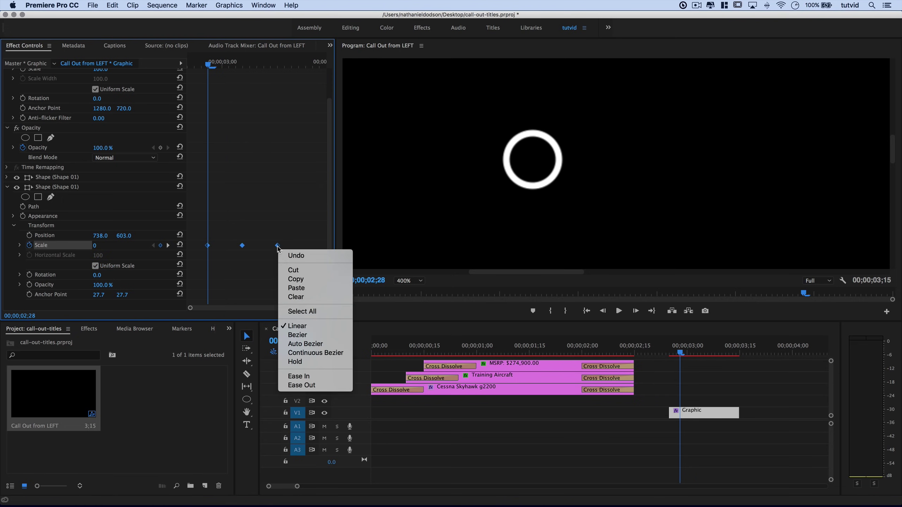
pyautogui.click(312, 388)
pyautogui.moveTo(208, 245); pyautogui.dragTo(190, 248)
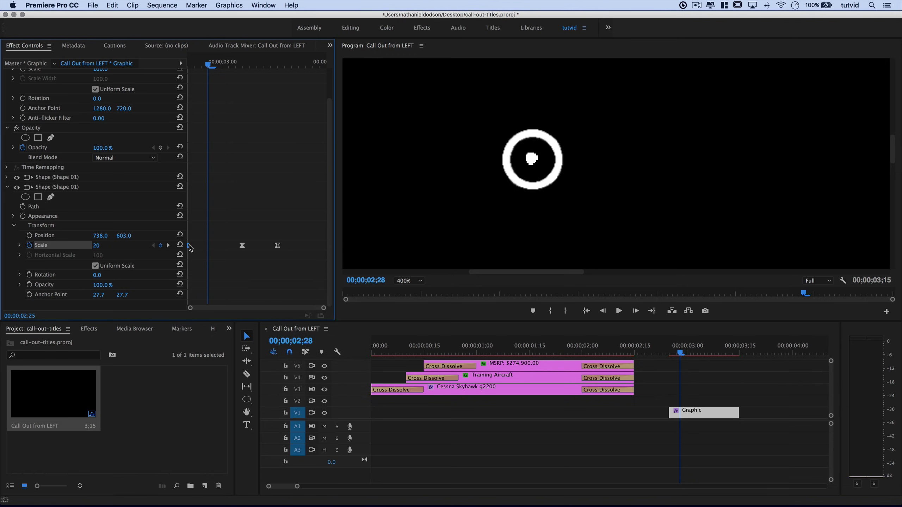
# - Step through the clip's opening frames to examine where the inner circle sits inside the ring as it grows
pyautogui.moveTo(204, 62); pyautogui.dragTo(188, 64)
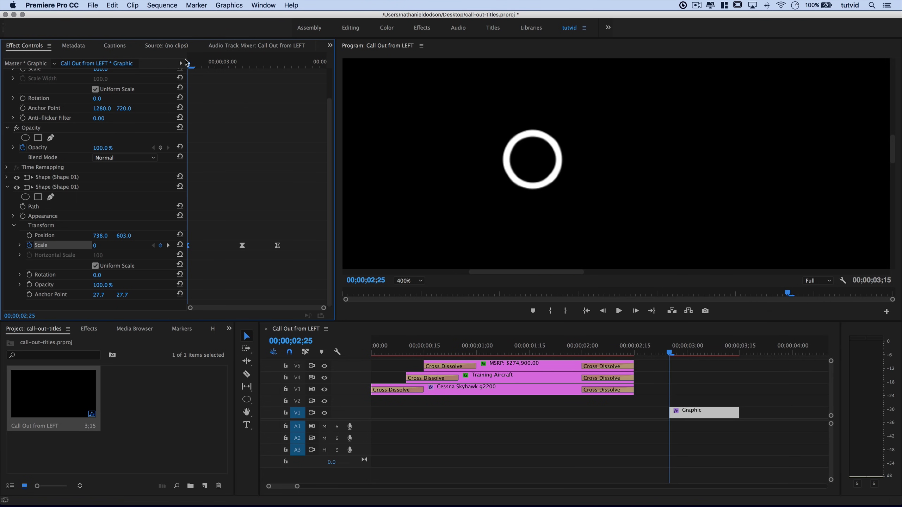
pyautogui.moveTo(190, 65); pyautogui.dragTo(202, 89)
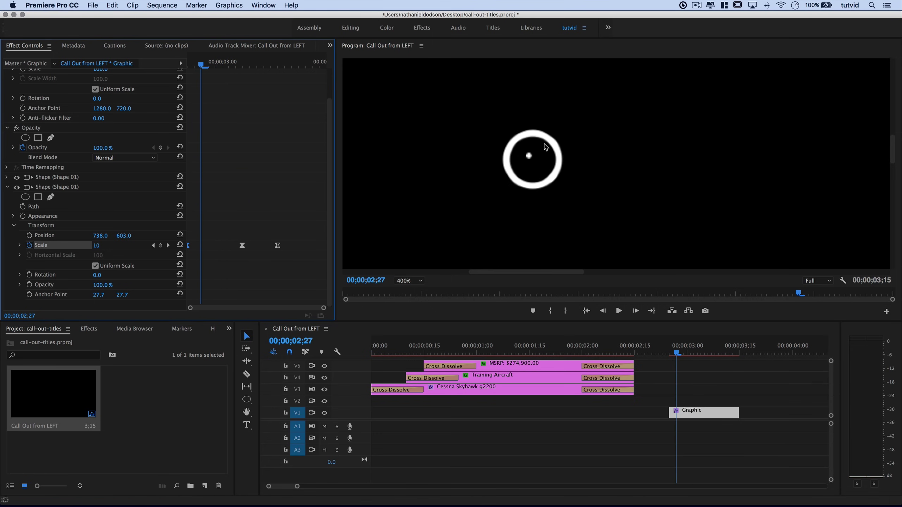
pyautogui.press('Left')
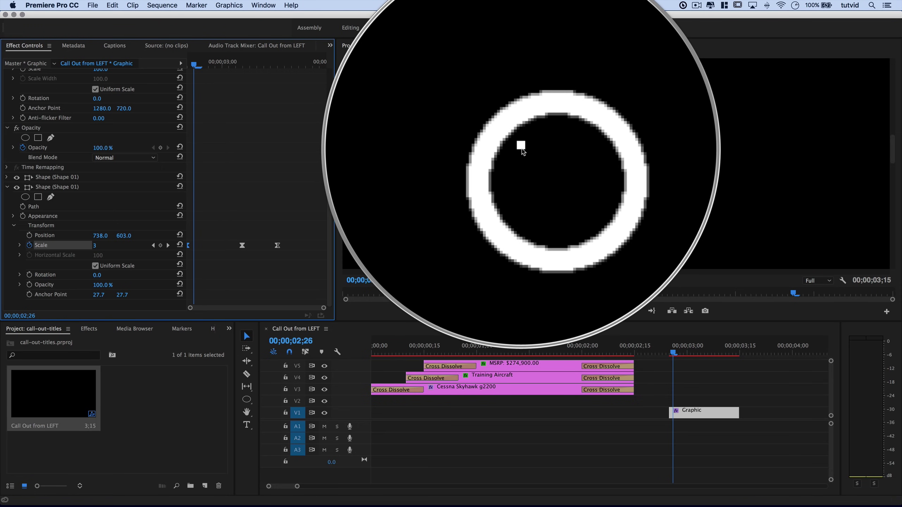
pyautogui.press('Right')
pyautogui.press('Right')
pyautogui.press('Right')
pyautogui.press('Right')
pyautogui.press('Right')
pyautogui.press('Right')
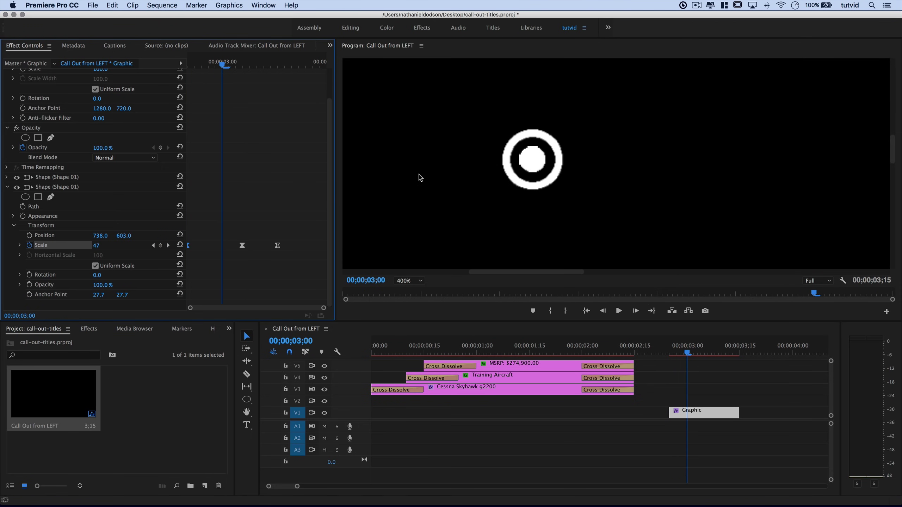
pyautogui.press('Left')
pyautogui.press('Left')
pyautogui.press('Left')
pyautogui.press('Left')
pyautogui.press('Left')
pyautogui.press('Left')
pyautogui.press('Left')
pyautogui.press('Left')
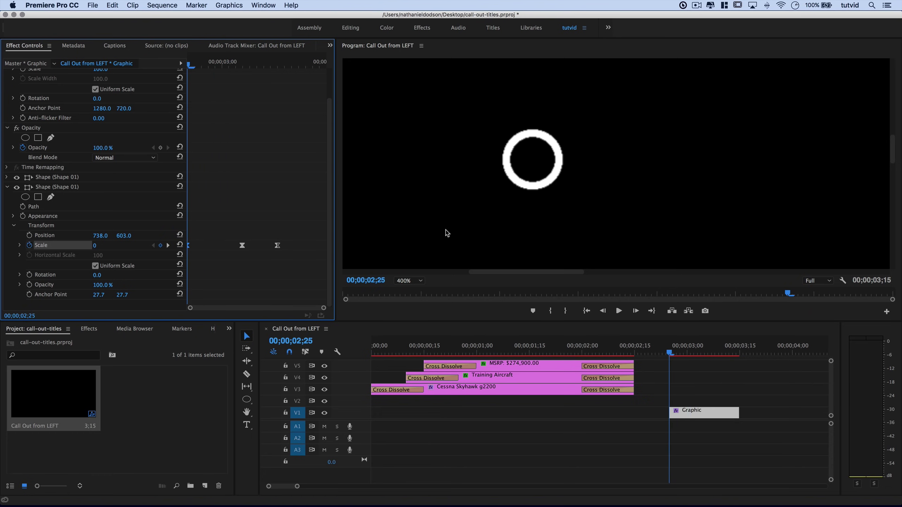
pyautogui.press('Right')
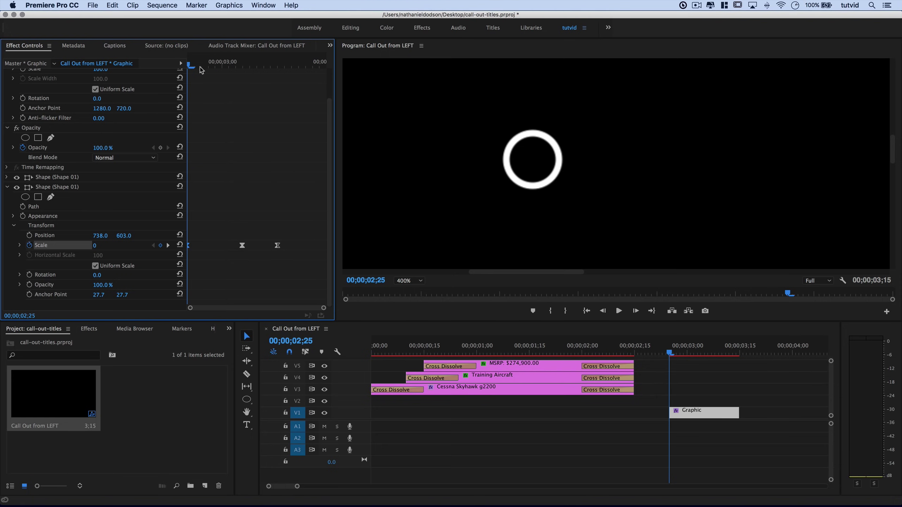
# - Fade in the inner circle with opacity keyframes of 0% at the clip's start and 100% at 00;00;03;08
pyautogui.moveTo(191, 66); pyautogui.dragTo(169, 122)
pyautogui.moveTo(190, 65); pyautogui.dragTo(280, 86)
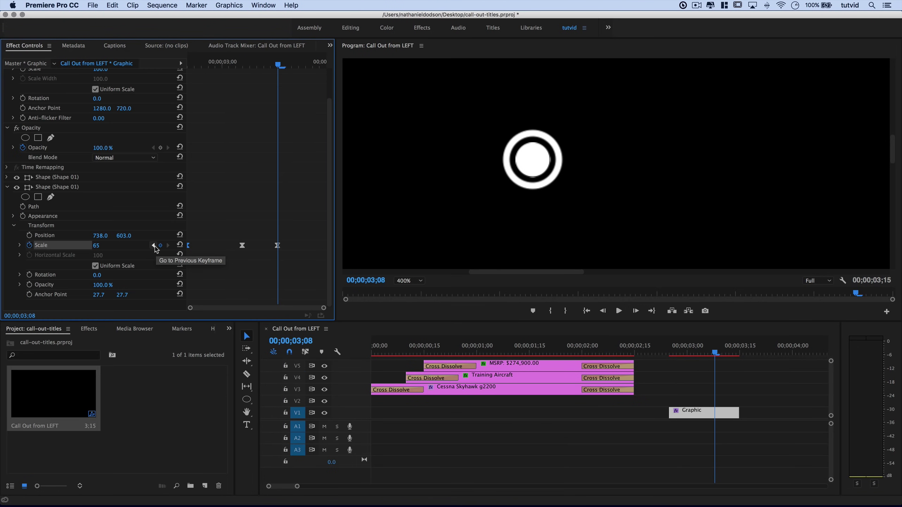
pyautogui.click(154, 247)
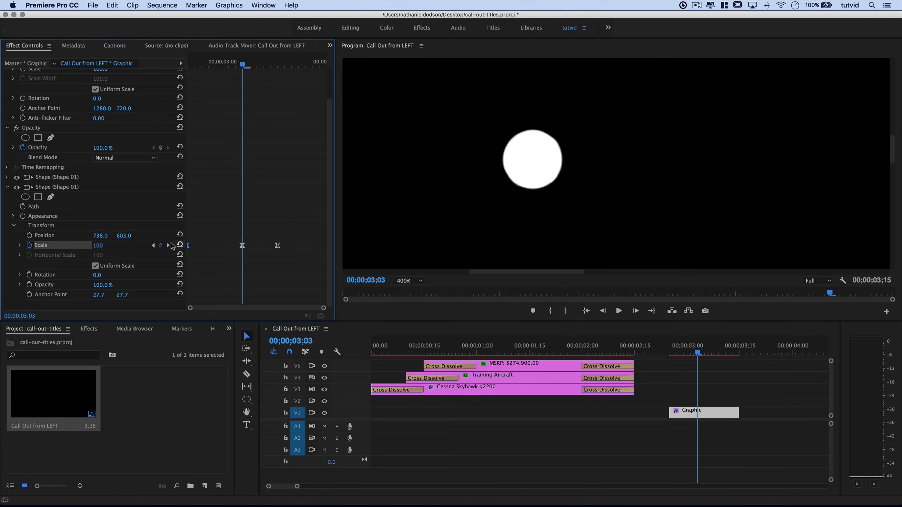
pyautogui.click(168, 246)
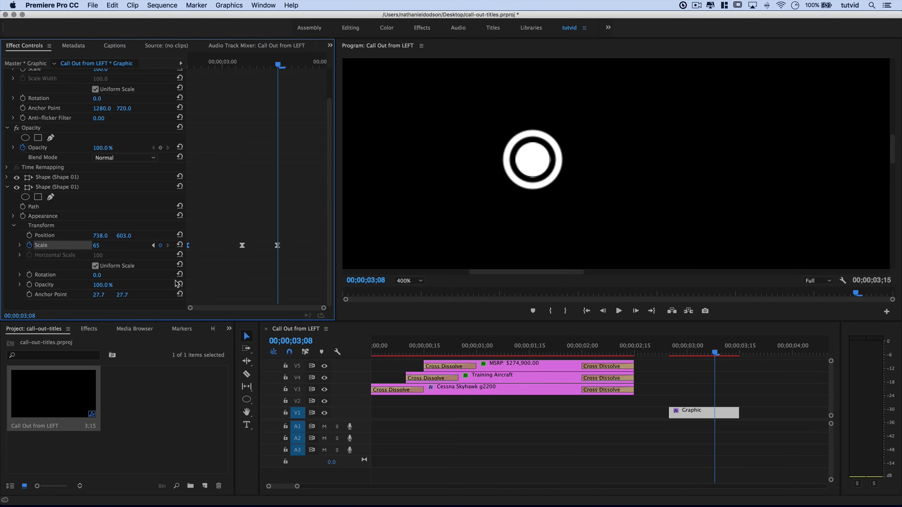
pyautogui.click(31, 285)
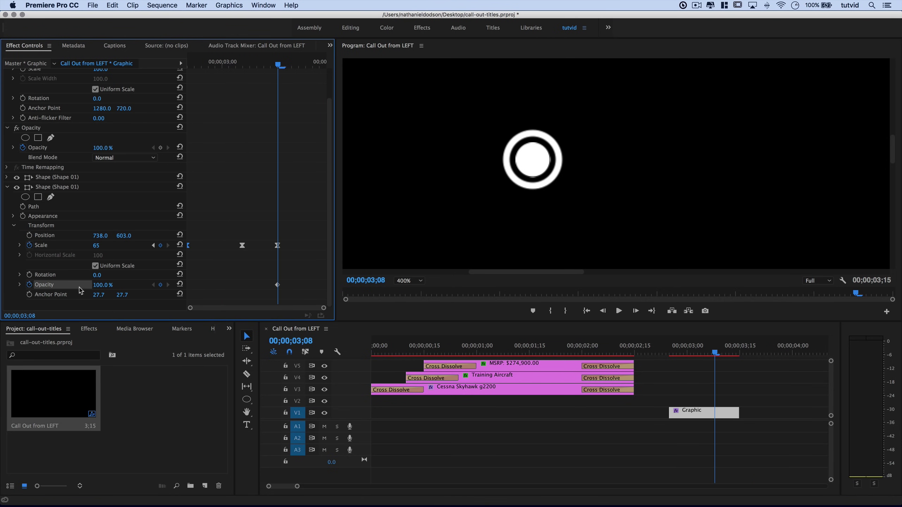
pyautogui.moveTo(214, 65); pyautogui.dragTo(201, 66)
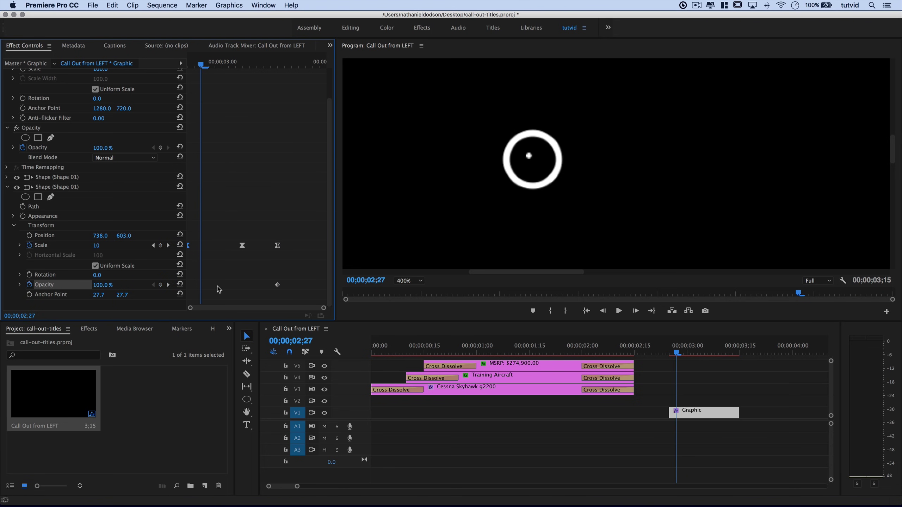
pyautogui.click(107, 285)
pyautogui.write('0')
pyautogui.press('Tab')
pyautogui.moveTo(200, 285); pyautogui.dragTo(191, 286)
# - Make the outer ring pop on with opacity keyframes of 0% at 00;00;03;02 and 100% at 00;00;03;03
pyautogui.moveTo(201, 65); pyautogui.dragTo(238, 67)
pyautogui.moveTo(252, 65)
pyautogui.mouseDown()
pyautogui.moveTo(294, 66)
pyautogui.moveTo(243, 65)
pyautogui.mouseUp()
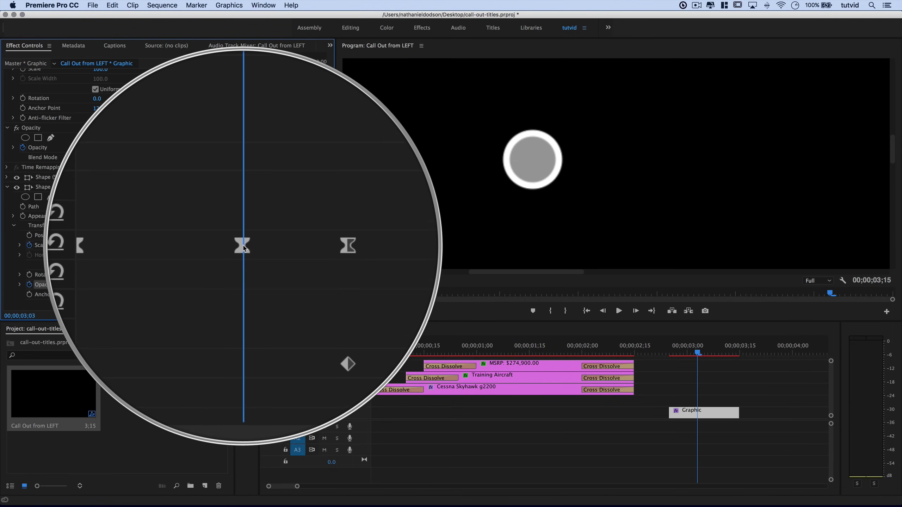
pyautogui.click(7, 188)
pyautogui.click(7, 212)
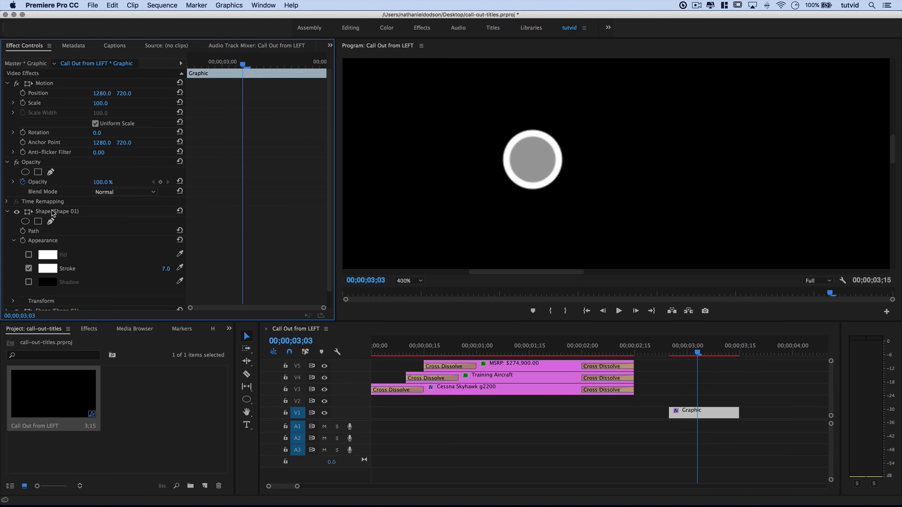
pyautogui.scroll(-2, 63, 268)
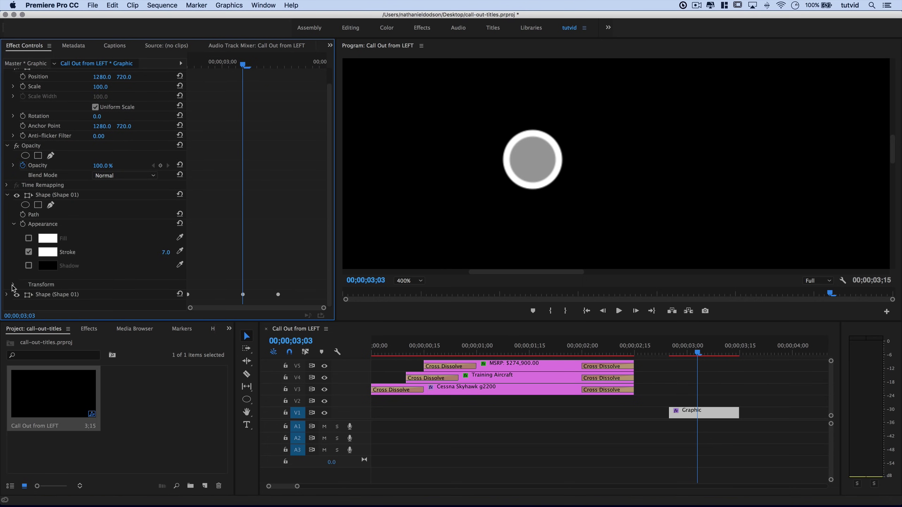
pyautogui.click(13, 285)
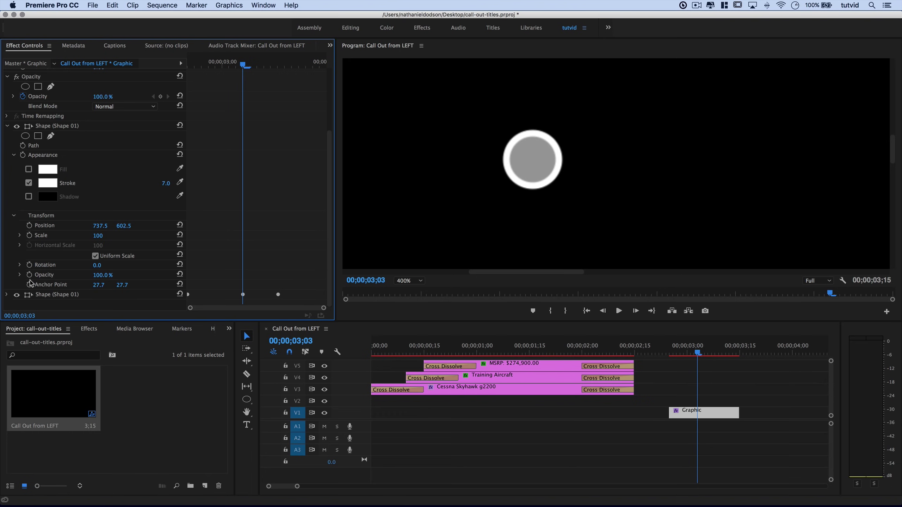
pyautogui.click(30, 275)
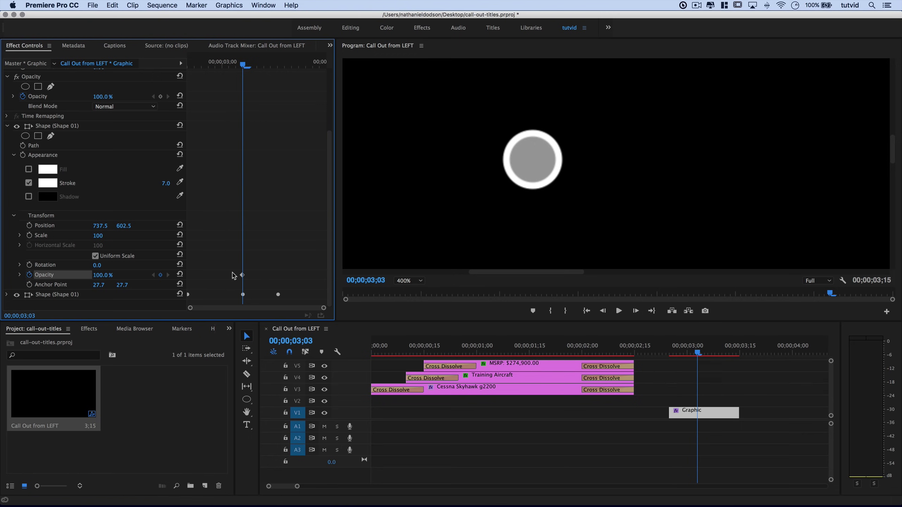
pyautogui.press('Left')
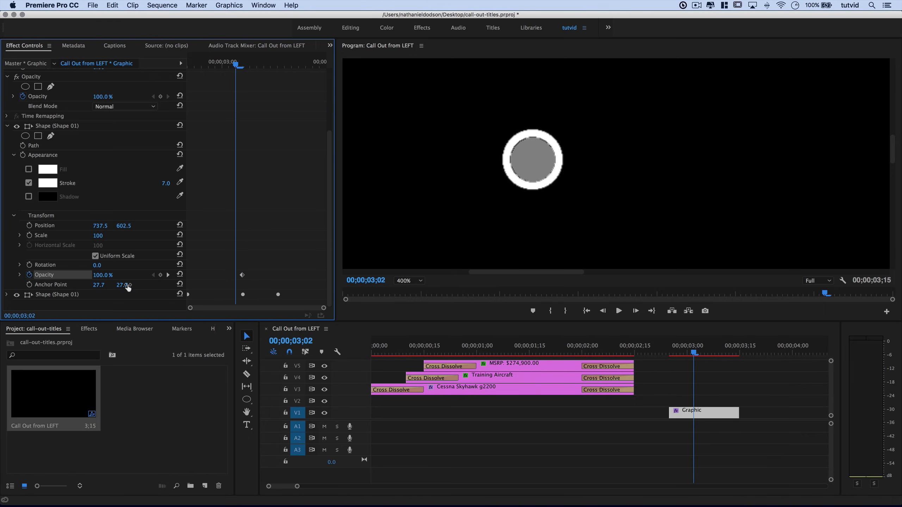
pyautogui.click(102, 275)
pyautogui.write('0')
pyautogui.press('Tab')
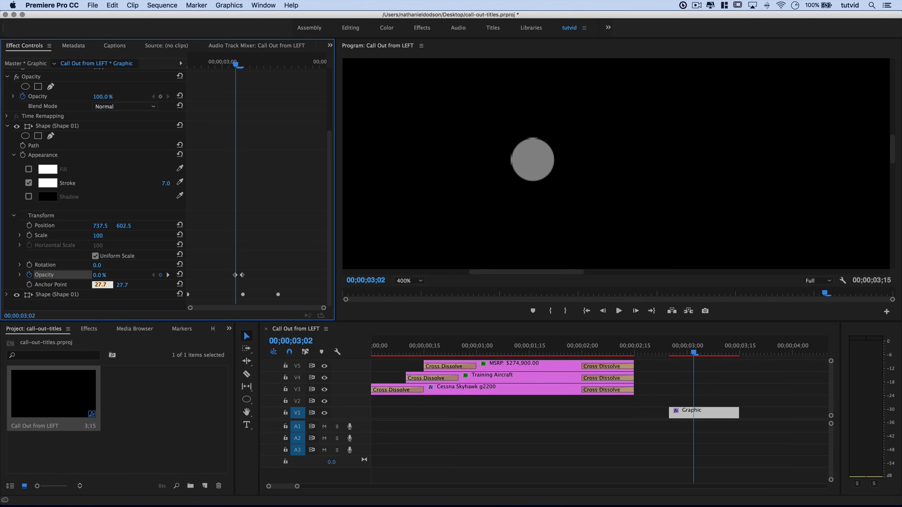
# - Play back the ring-and-dot animation several times, fitting the whole frame in the preview, and return to the clip's start
pyautogui.moveTo(241, 69)
pyautogui.mouseDown()
pyautogui.moveTo(222, 69)
pyautogui.moveTo(283, 71)
pyautogui.moveTo(146, 113)
pyautogui.mouseUp()
pyautogui.press('space')
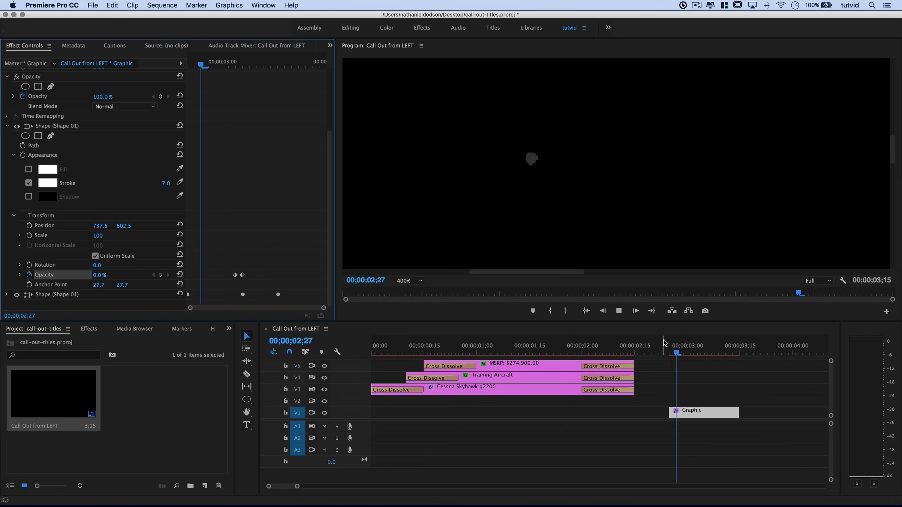
pyautogui.click(660, 354)
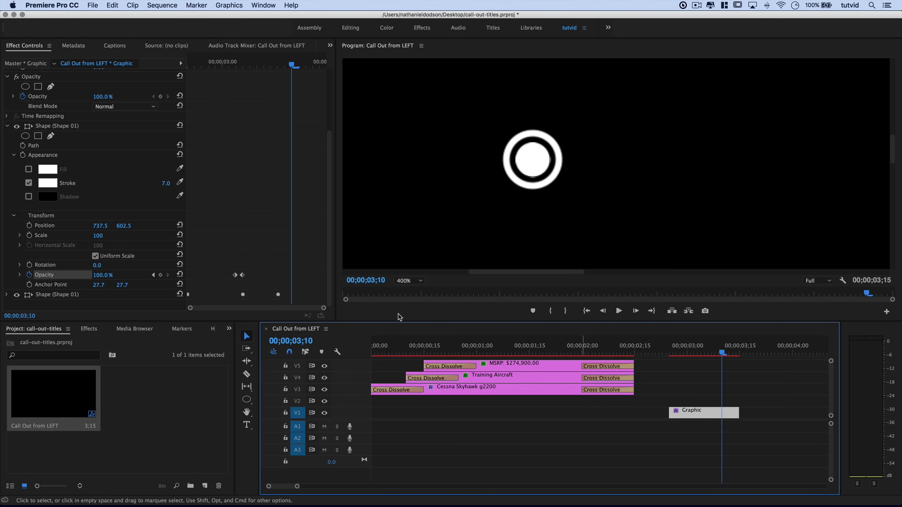
pyautogui.click(408, 281)
pyautogui.click(408, 281)
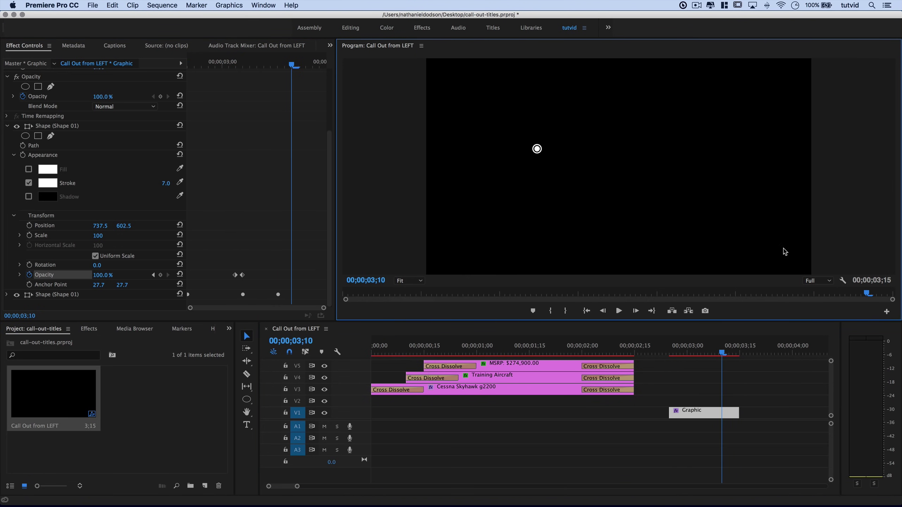
pyautogui.click(665, 353)
pyautogui.press('space')
pyautogui.click(660, 354)
pyautogui.press('space')
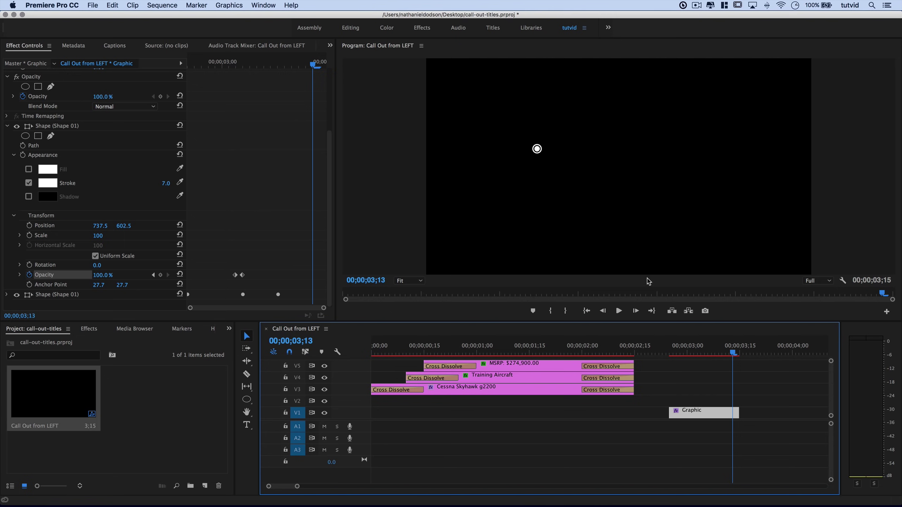
pyautogui.click(669, 353)
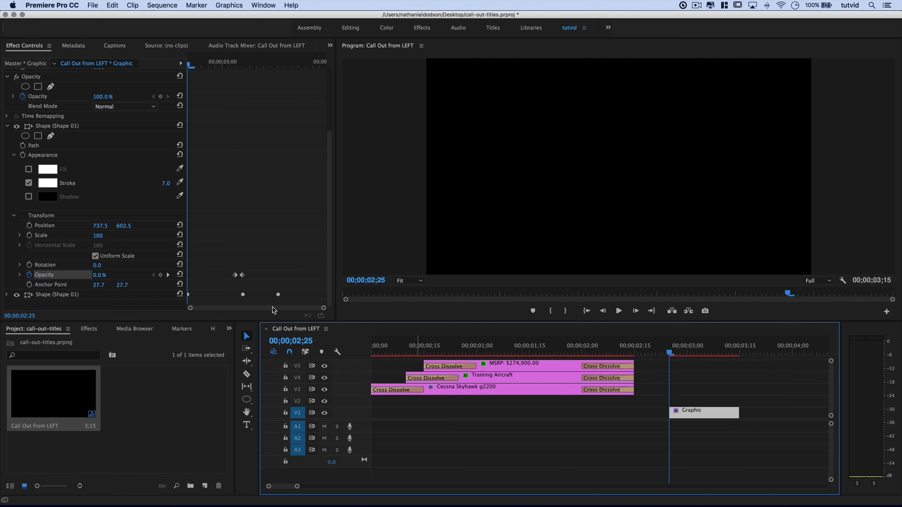
pyautogui.press('super+z')
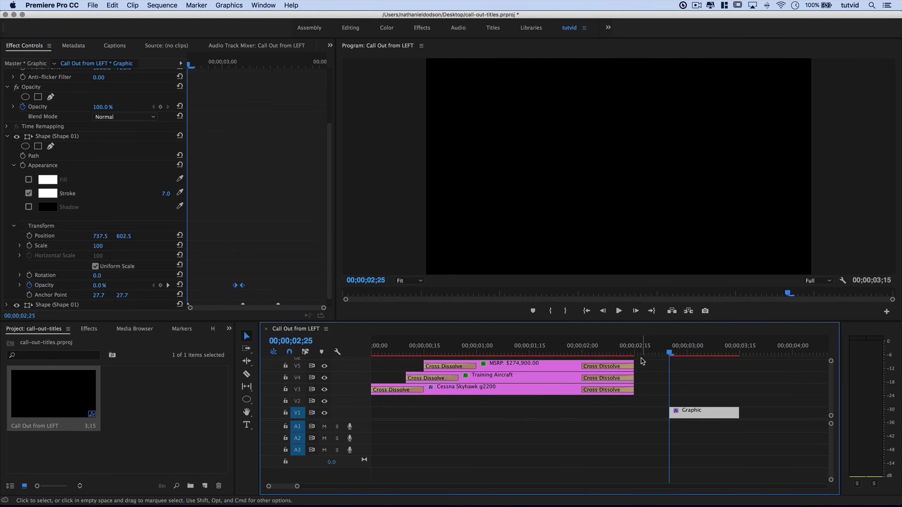
# - Move the ring-and-dot clip to the start of the sequence on V1 and extend its end to 00;00;03;09
pyautogui.click(677, 353)
pyautogui.moveTo(678, 354); pyautogui.dragTo(498, 352)
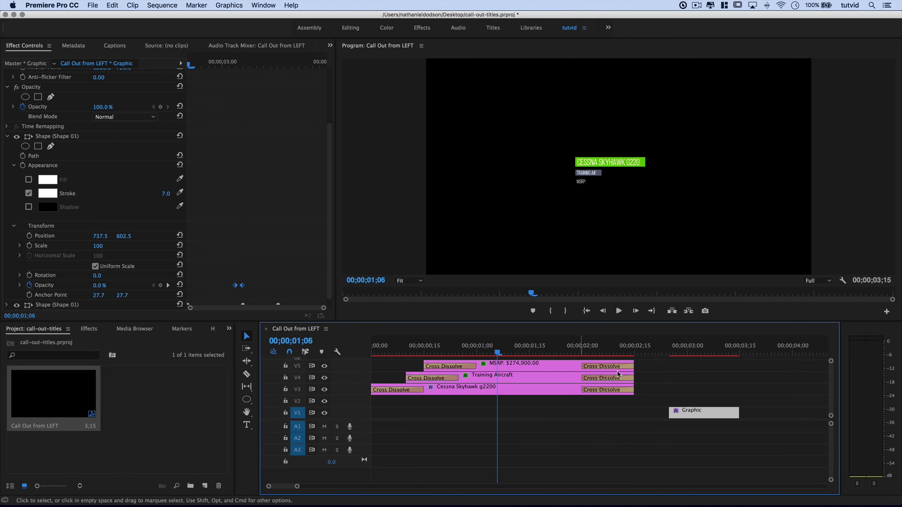
pyautogui.moveTo(688, 416); pyautogui.dragTo(383, 413)
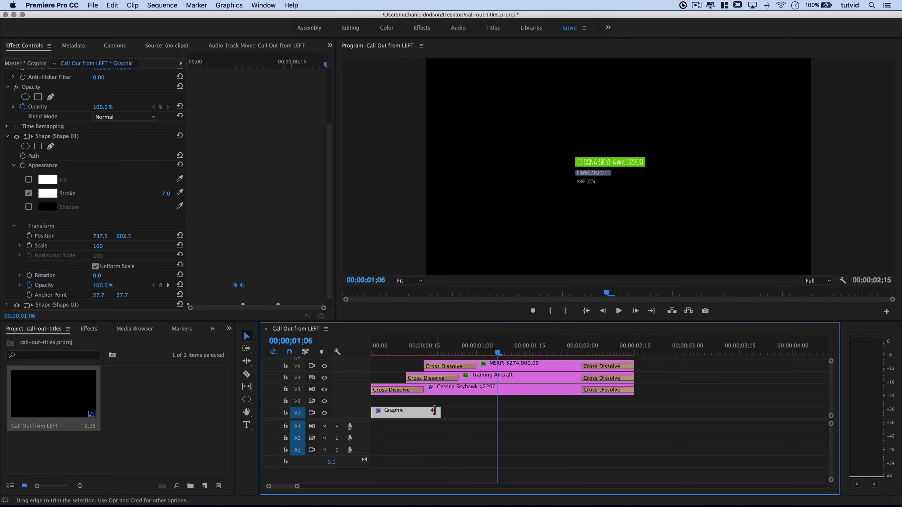
pyautogui.moveTo(441, 413); pyautogui.dragTo(718, 413)
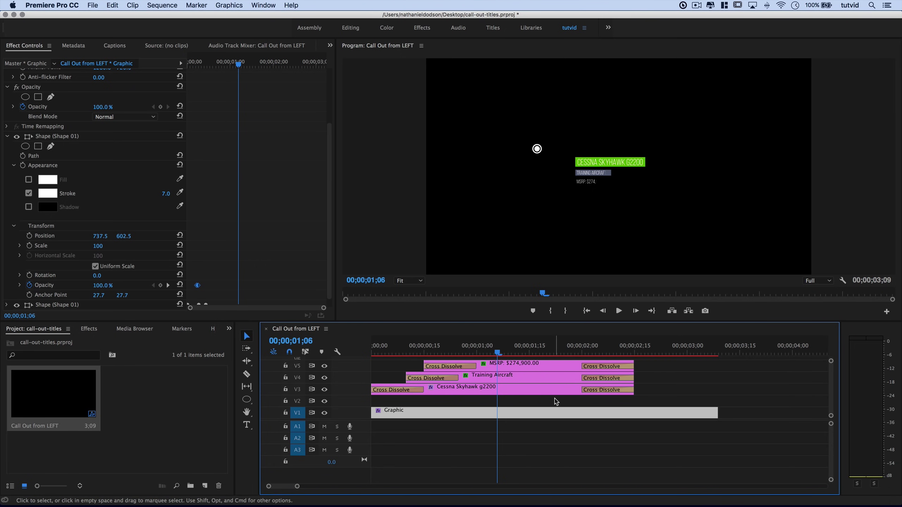
pyautogui.click(8, 137)
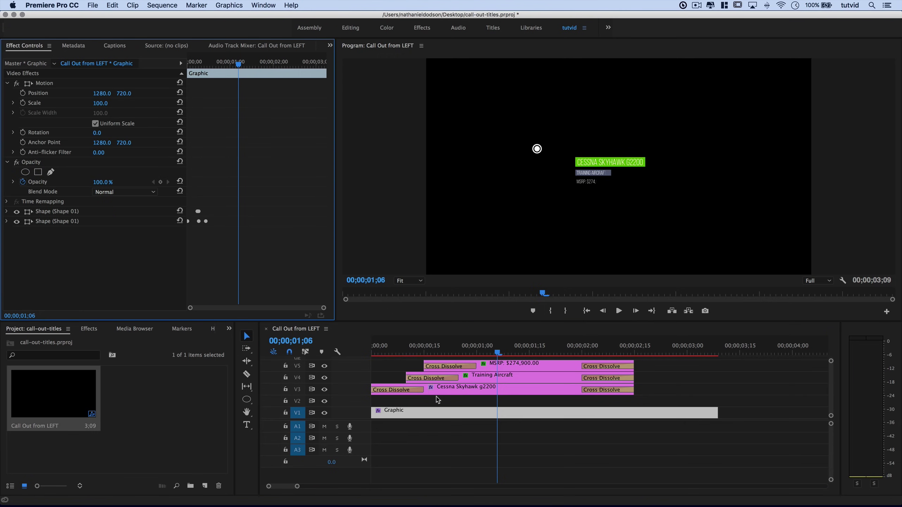
pyautogui.click(611, 433)
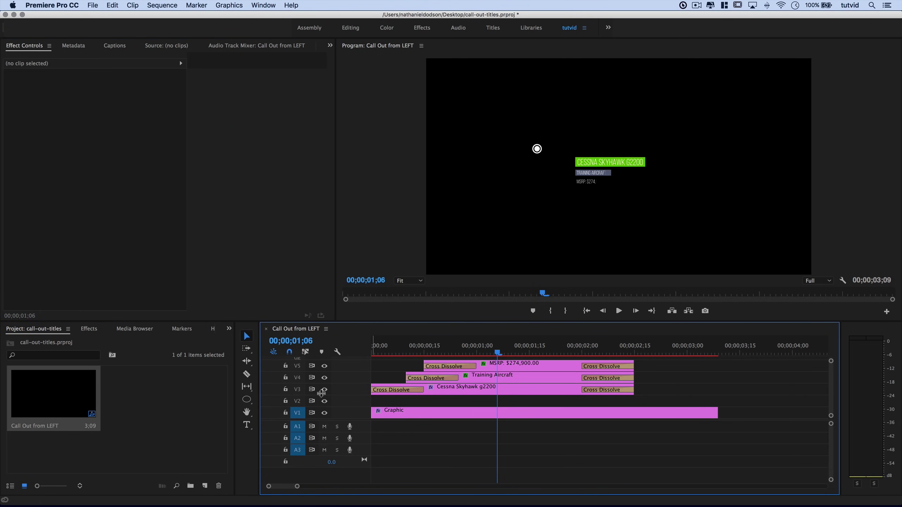
# - Draw a thin vertical white rectangle beside the three title lines, spanning their full height, with the preview at 400%
pyautogui.moveTo(247, 399); pyautogui.dragTo(288, 412)
pyautogui.click(414, 281)
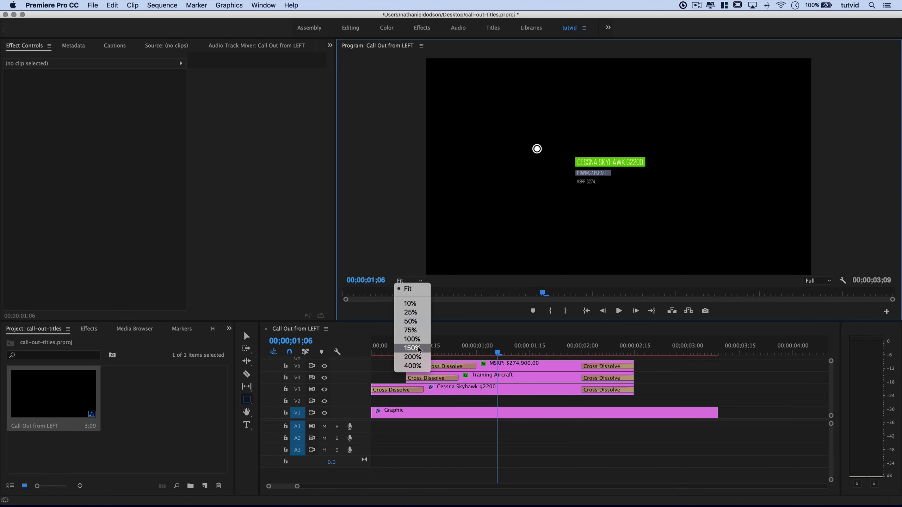
pyautogui.click(412, 367)
pyautogui.moveTo(611, 273); pyautogui.dragTo(570, 272)
pyautogui.moveTo(893, 163); pyautogui.dragTo(893, 168)
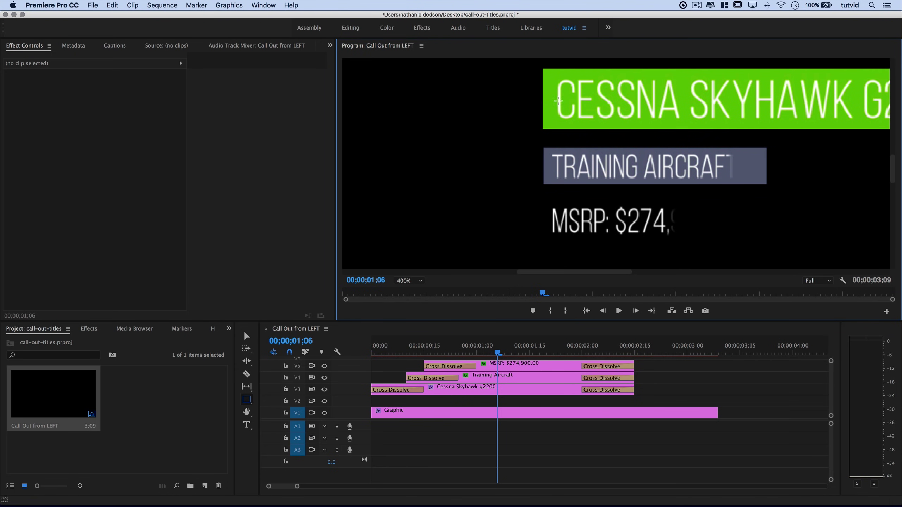
pyautogui.click(516, 69)
pyautogui.moveTo(527, 218); pyautogui.dragTo(524, 237)
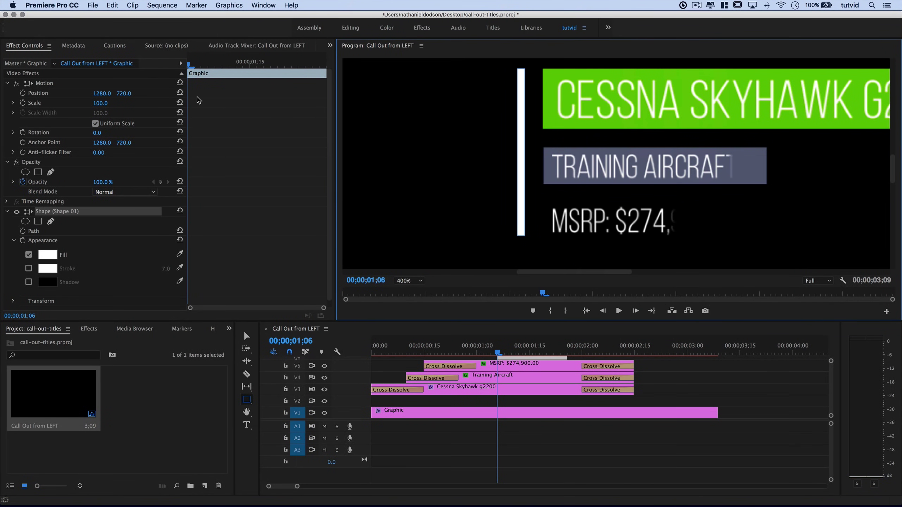
pyautogui.click(107, 94)
pyautogui.press('Up')
pyautogui.press('Up')
pyautogui.press('Up')
pyautogui.press('Up')
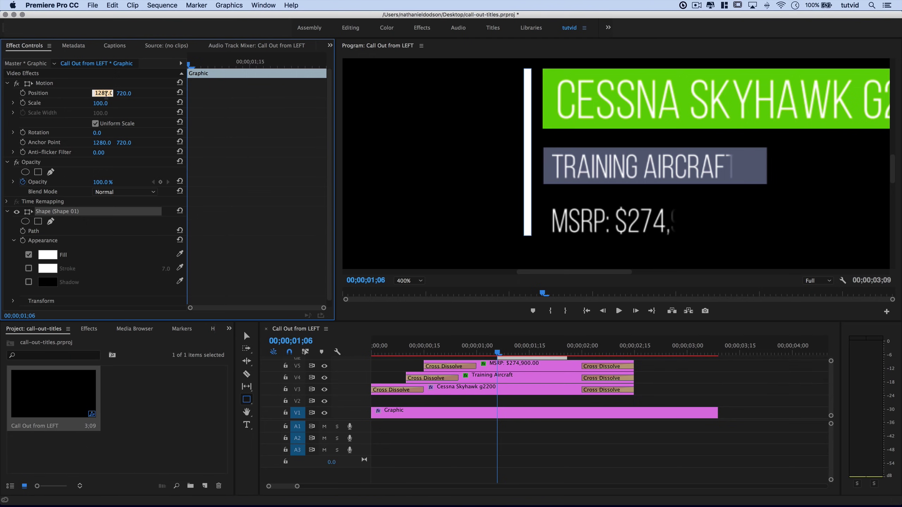
pyautogui.write('1280')
pyautogui.press('Tab')
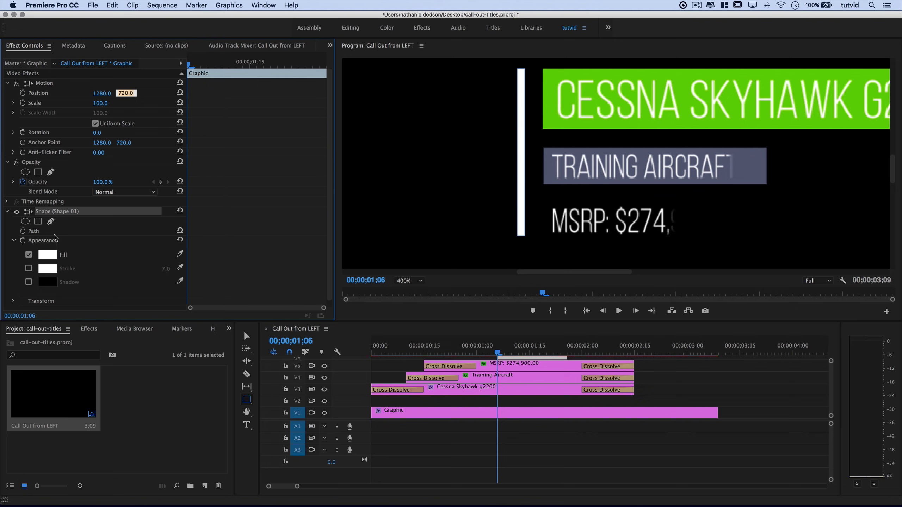
# - Set the white bar shape's own horizontal position to 968
pyautogui.scroll(-1, 91, 249)
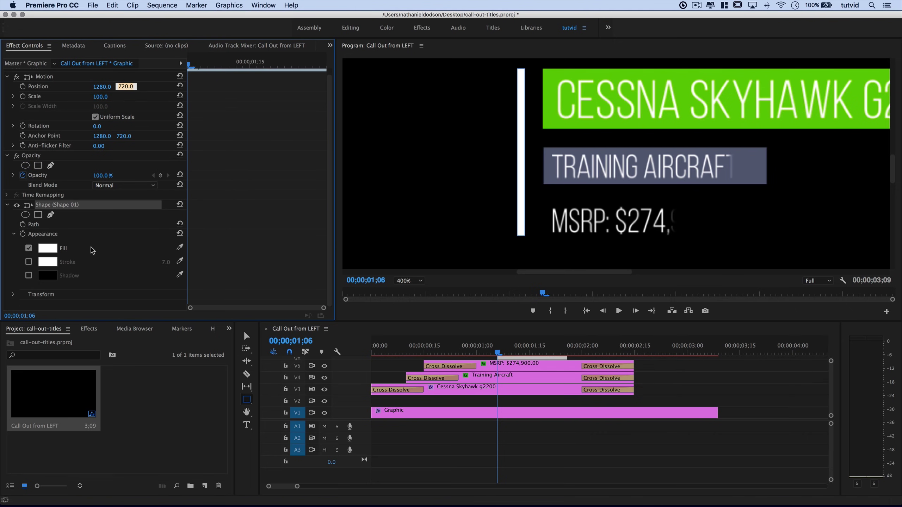
pyautogui.click(11, 296)
pyautogui.click(14, 297)
pyautogui.scroll(-5, 129, 288)
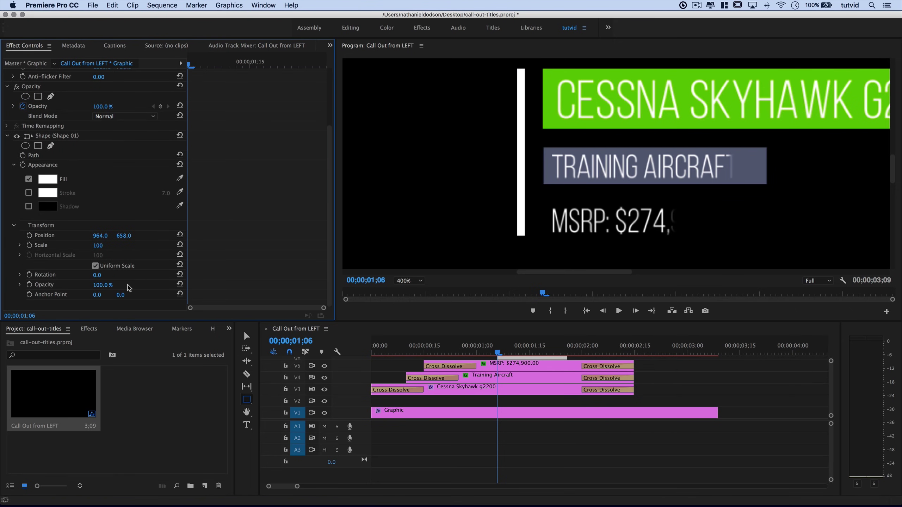
pyautogui.click(101, 236)
pyautogui.press('Up')
pyautogui.press('Up')
pyautogui.press('Up')
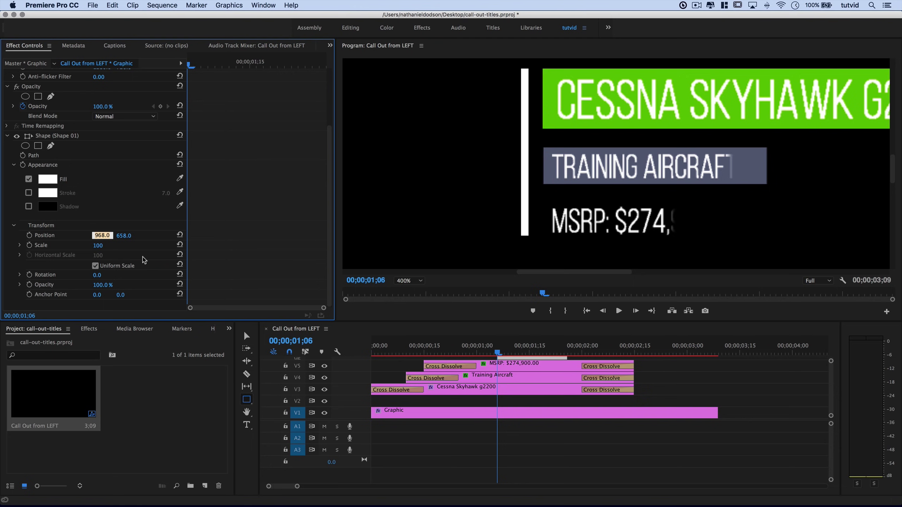
pyautogui.press('Return')
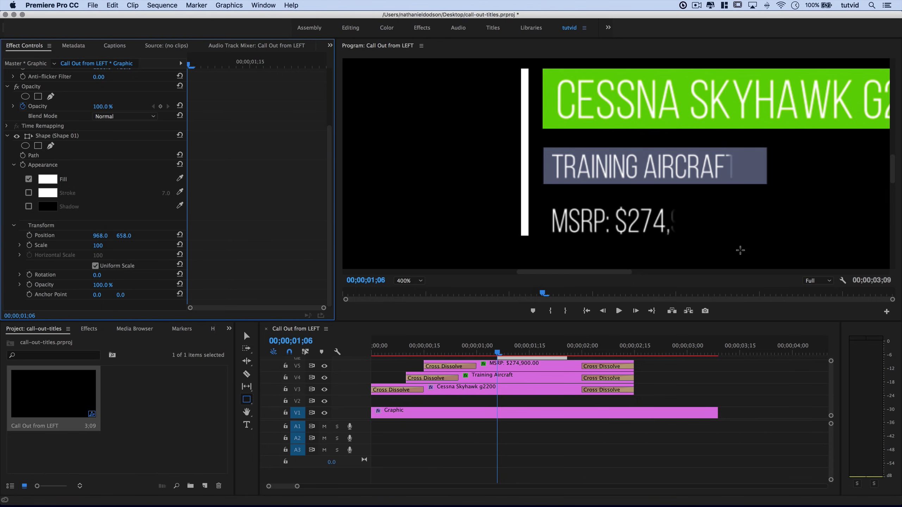
# - Place the white bar's clip on V2 from the sequence start and make it as long as the ring-and-dot clip
pyautogui.moveTo(891, 167); pyautogui.dragTo(887, 163)
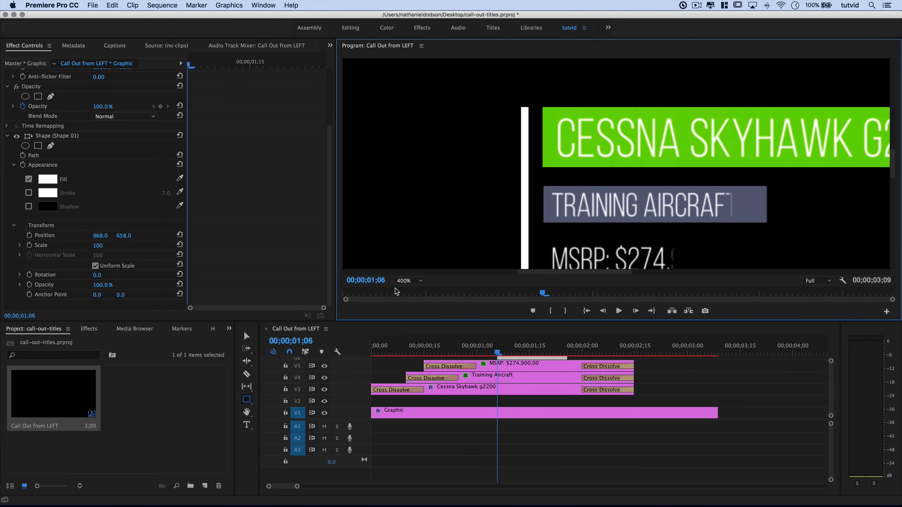
pyautogui.click(412, 281)
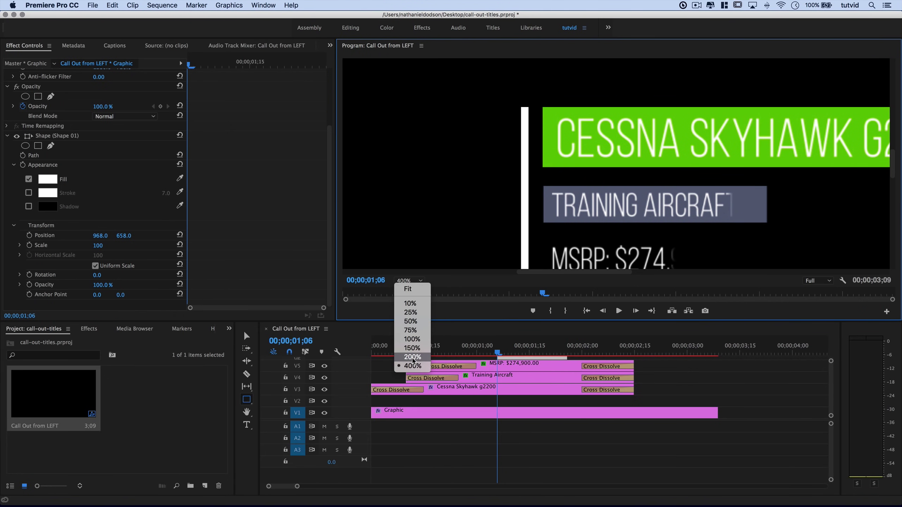
pyautogui.click(412, 357)
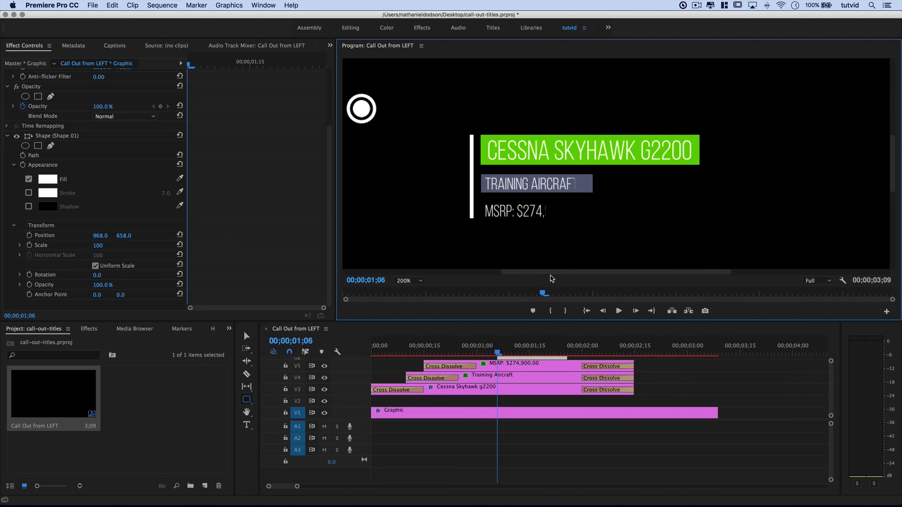
pyautogui.moveTo(550, 272); pyautogui.dragTo(526, 272)
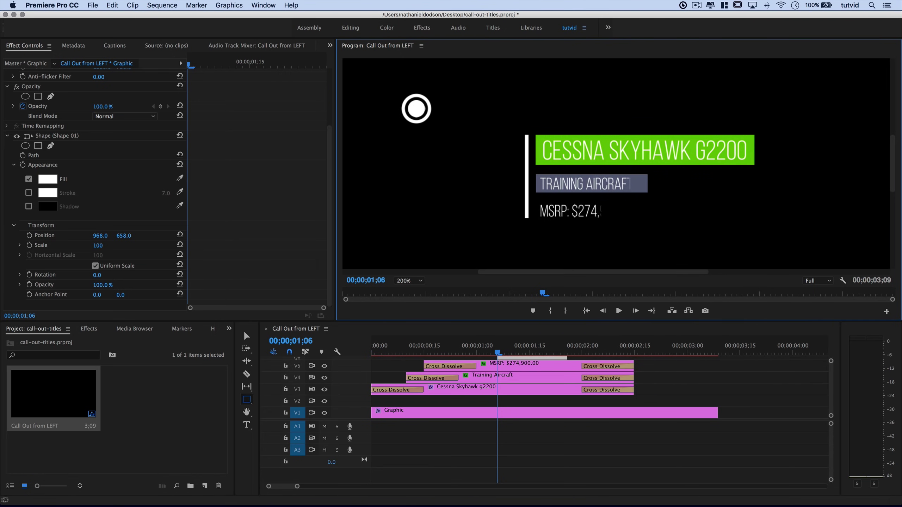
pyautogui.moveTo(892, 166); pyautogui.dragTo(893, 162)
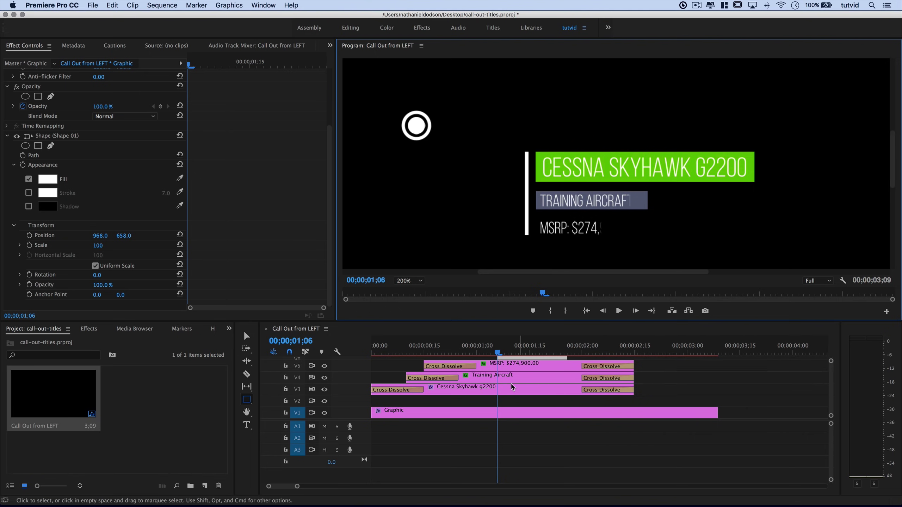
pyautogui.scroll(1, 525, 387)
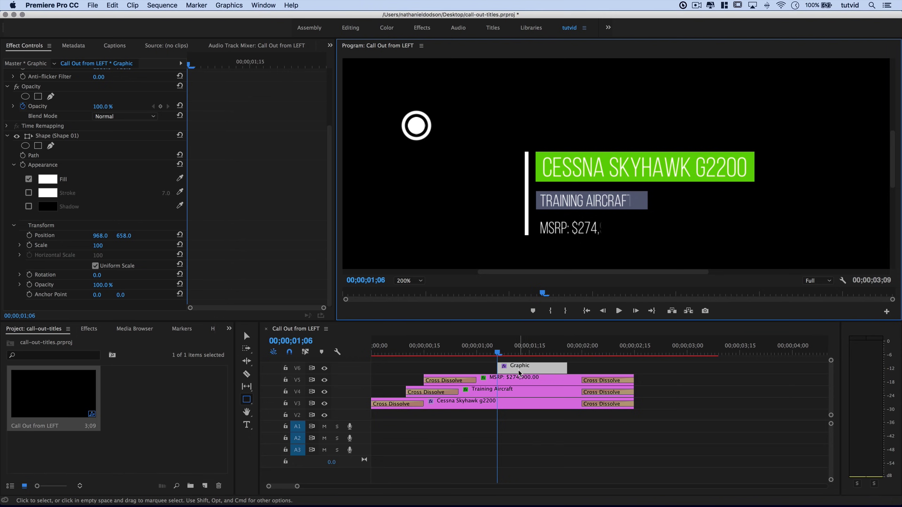
pyautogui.moveTo(521, 372); pyautogui.dragTo(717, 403)
pyautogui.scroll(-1, 599, 402)
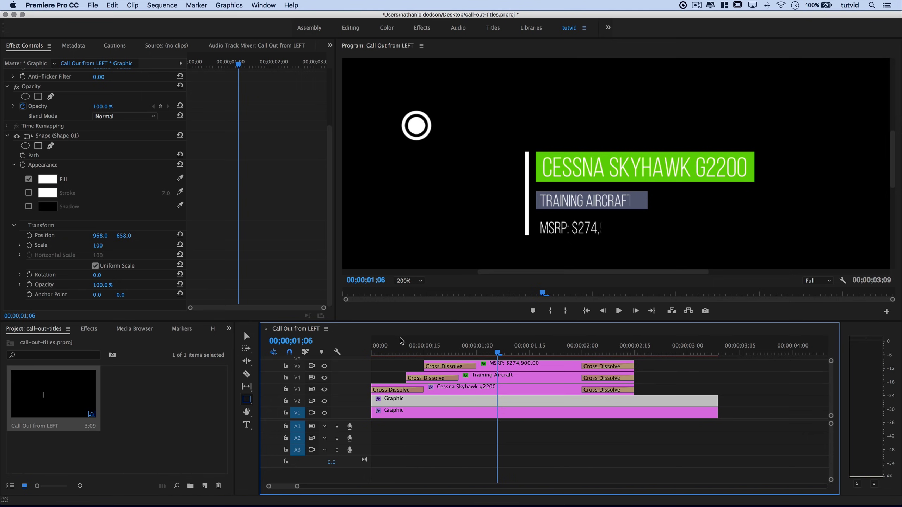
# - Play the call-out from 00;00;00;07 to 00;00;01;19 to review the bar alongside the title animation
pyautogui.moveTo(392, 348)
pyautogui.mouseDown()
pyautogui.moveTo(371, 350)
pyautogui.moveTo(396, 350)
pyautogui.mouseUp()
pyautogui.click(408, 401)
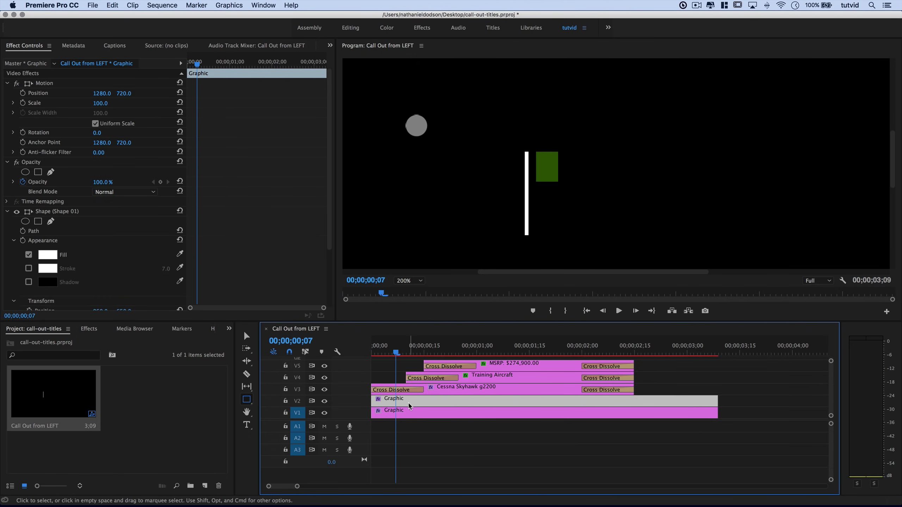
pyautogui.click(501, 366)
pyautogui.click(500, 378)
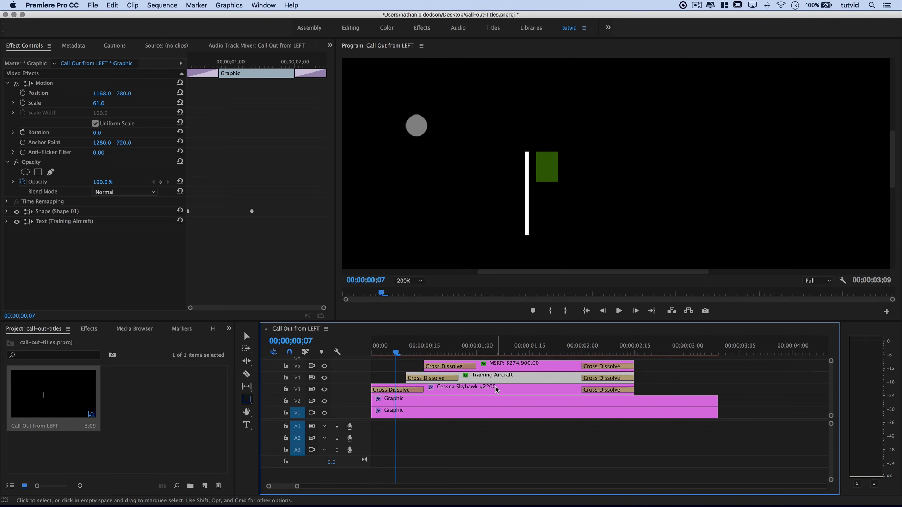
pyautogui.click(500, 387)
pyautogui.press('space')
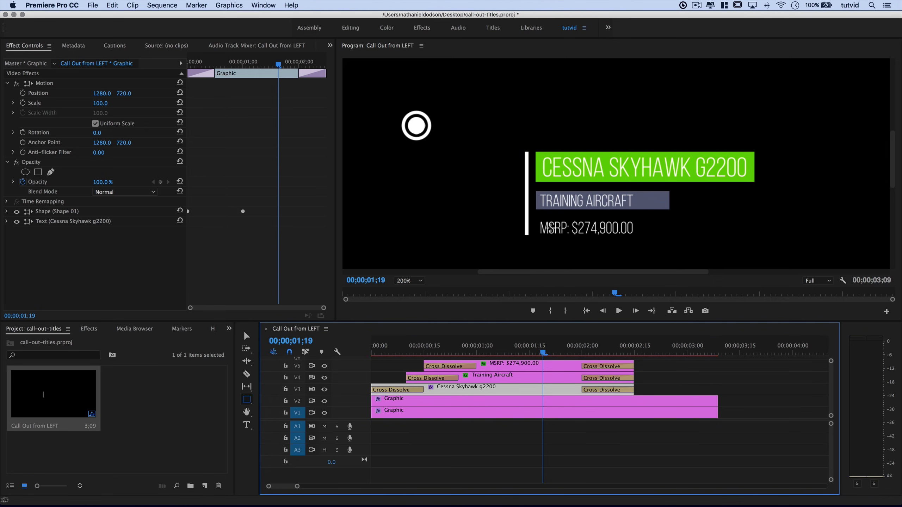
# - Duplicate the white bar shape inside its clip on V2 by copying and pasting it
pyautogui.click(545, 405)
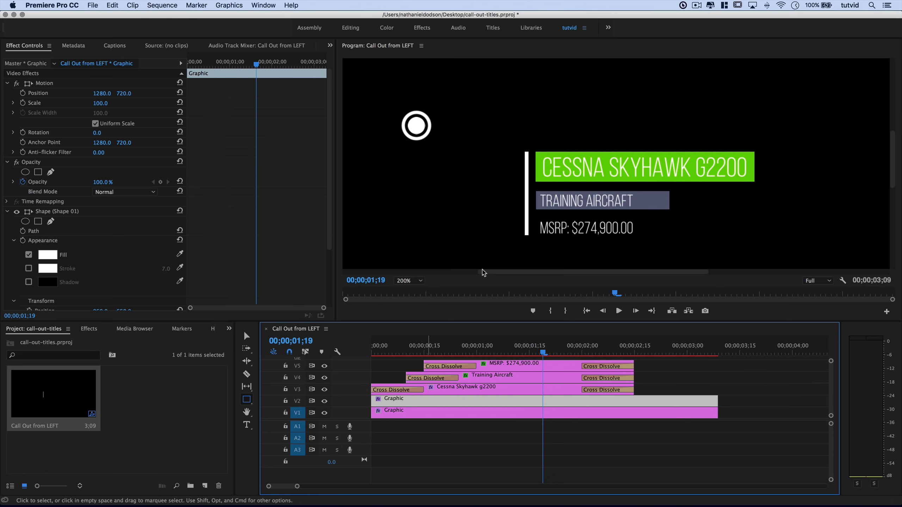
pyautogui.click(8, 211)
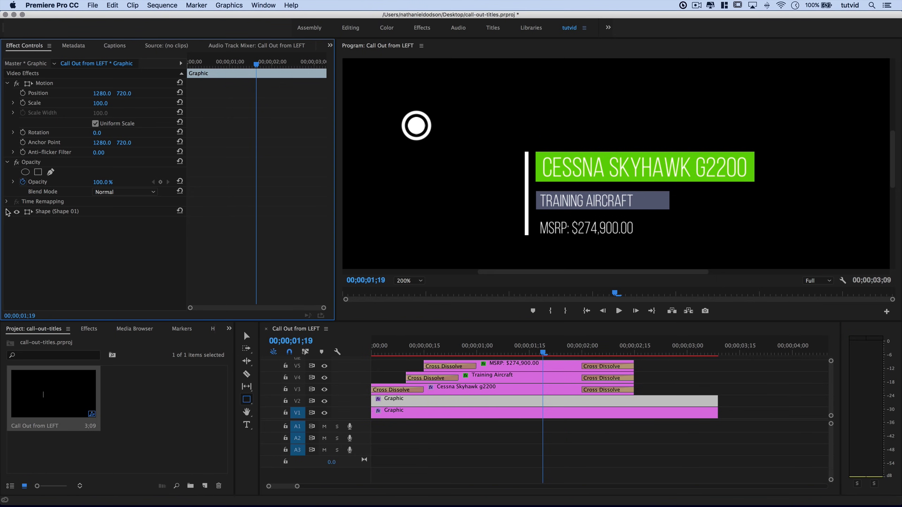
pyautogui.click(54, 213)
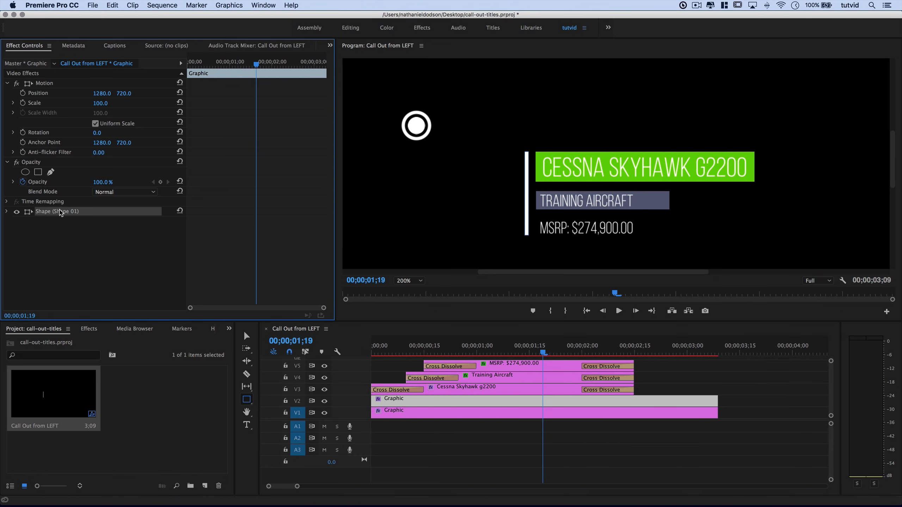
pyautogui.rightClick(61, 213)
pyautogui.rightClick(59, 248)
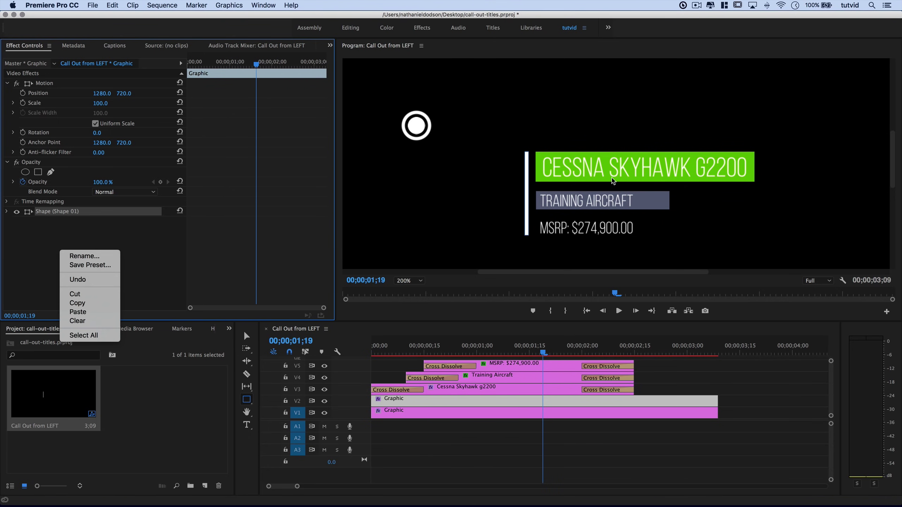
pyautogui.click(102, 312)
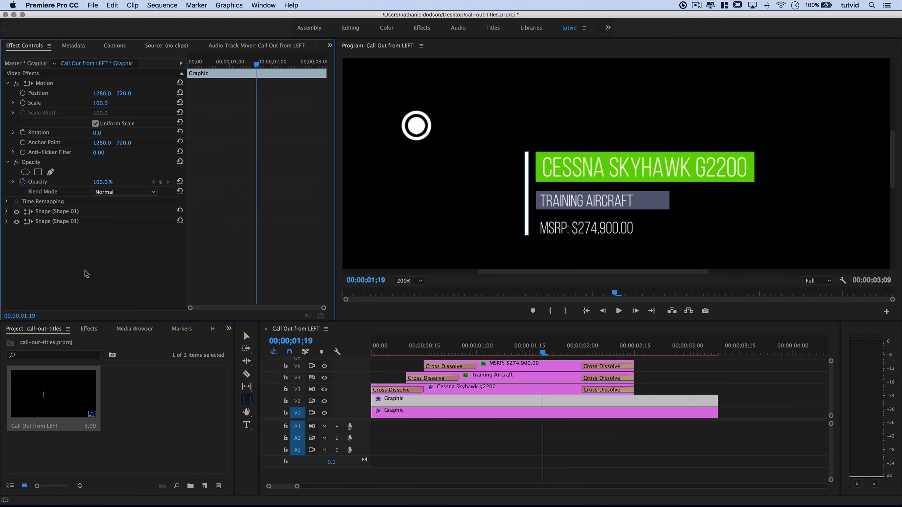
# - Rotate the lower-listed of the two bar shapes to -60°
pyautogui.click(6, 222)
pyautogui.scroll(-3, 6, 224)
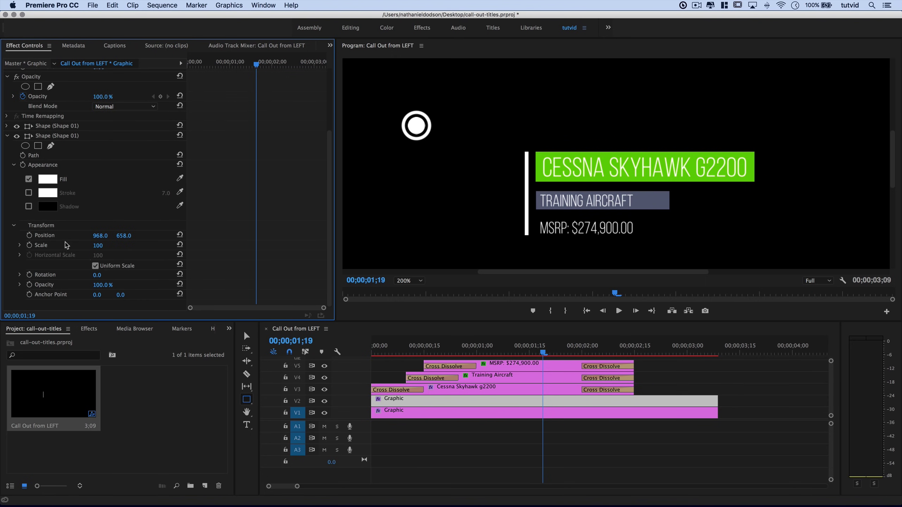
pyautogui.click(96, 275)
pyautogui.write('-60')
pyautogui.press('Tab')
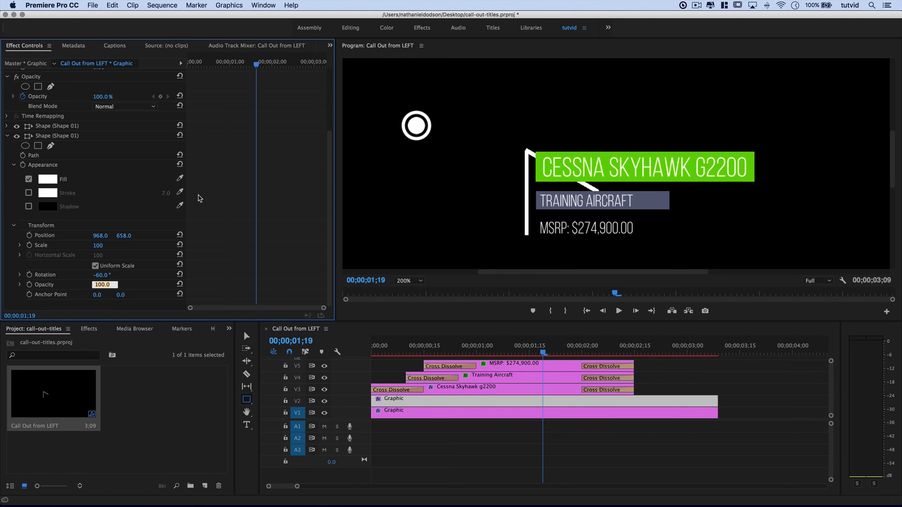
# - Shift the rotated bar horizontally to 815 so its lower end meets the vertical bar
pyautogui.click(101, 238)
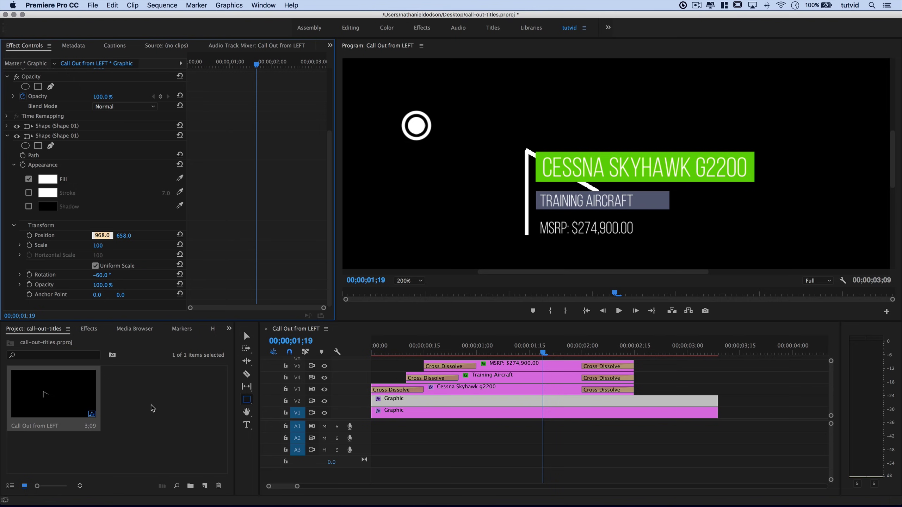
pyautogui.write('750')
pyautogui.press('Tab')
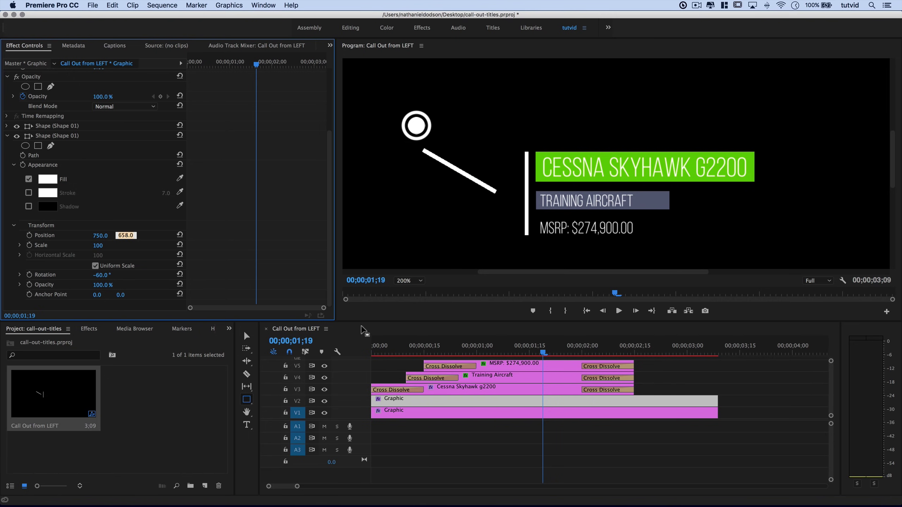
pyautogui.click(100, 236)
pyautogui.write('800')
pyautogui.press('Tab')
pyautogui.click(103, 239)
pyautogui.press('Up')
pyautogui.press('Up')
pyautogui.press('Up')
pyautogui.press('Up')
pyautogui.press('Up')
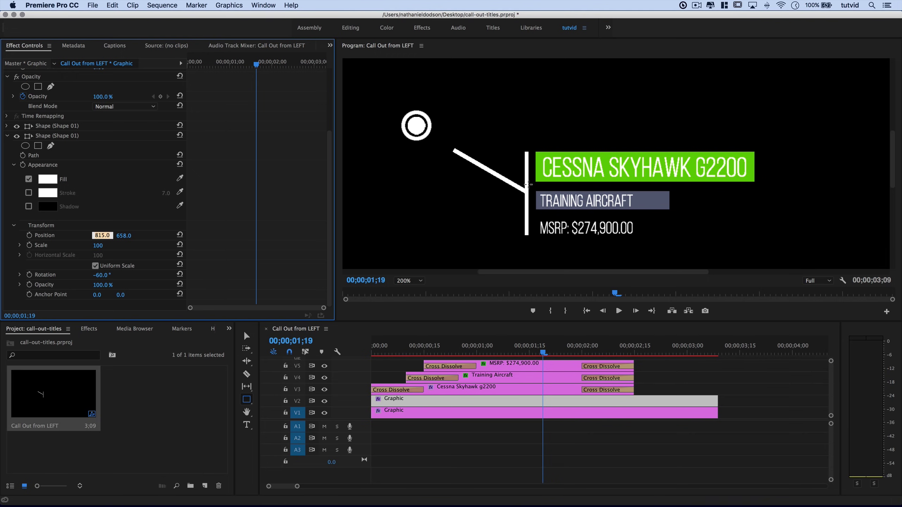
# - Raise the rotated bar to a vertical position of 588, near the vertical bar's upper end
pyautogui.press('Tab')
pyautogui.hotkey('shift', 'Up')
pyautogui.hotkey('shift', 'Up')
pyautogui.hotkey('shift', 'Up')
pyautogui.hotkey('shift', 'Up')
pyautogui.hotkey('shift', 'Up')
pyautogui.press('Up')
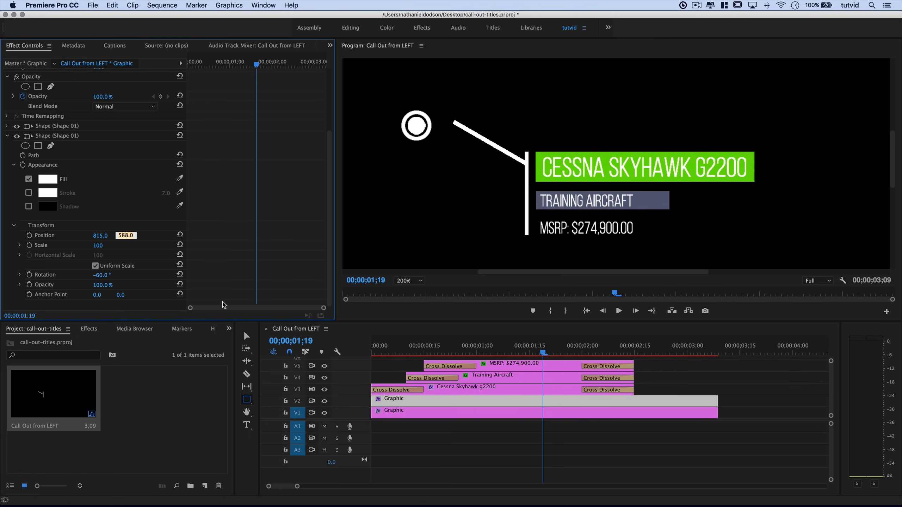
# - Fine-tune the rotated bar's position to 817, 576 so that it joins the vertical bar's upper end
pyautogui.press('Up')
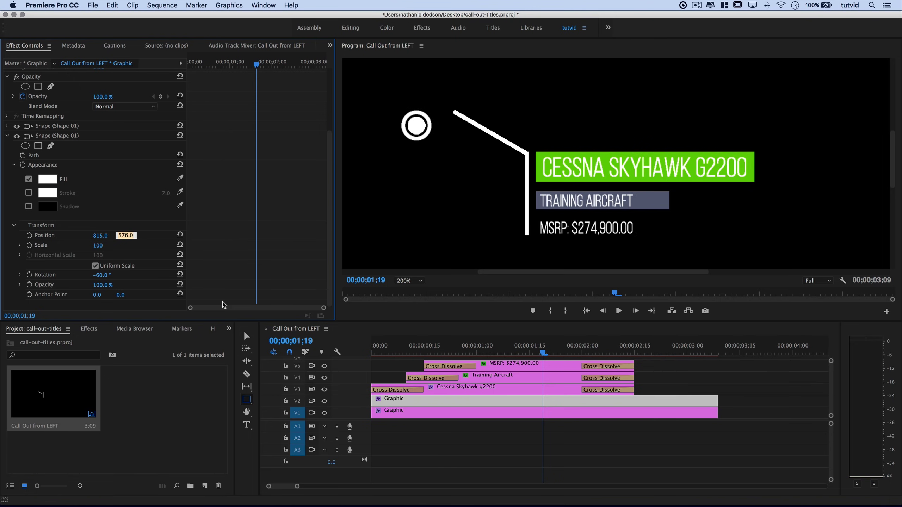
pyautogui.press('Down')
pyautogui.hotkey('shift', 'Tab')
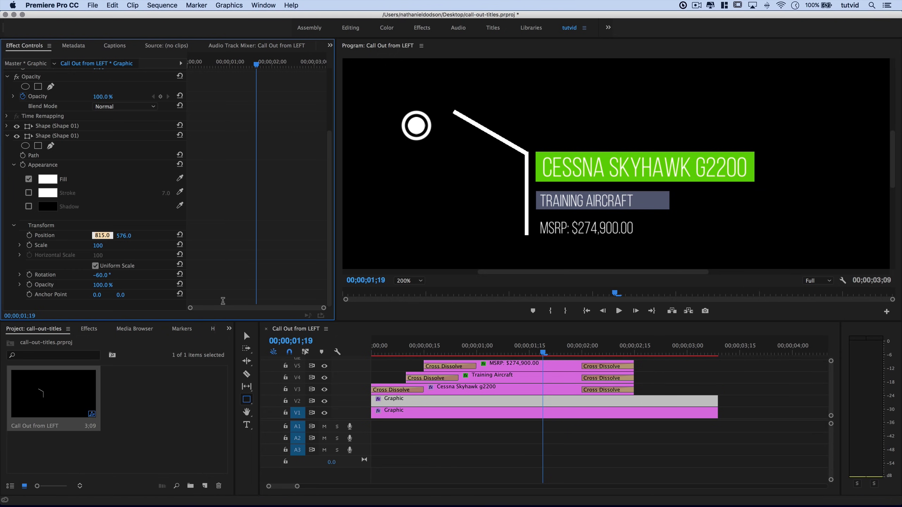
pyautogui.press('Up')
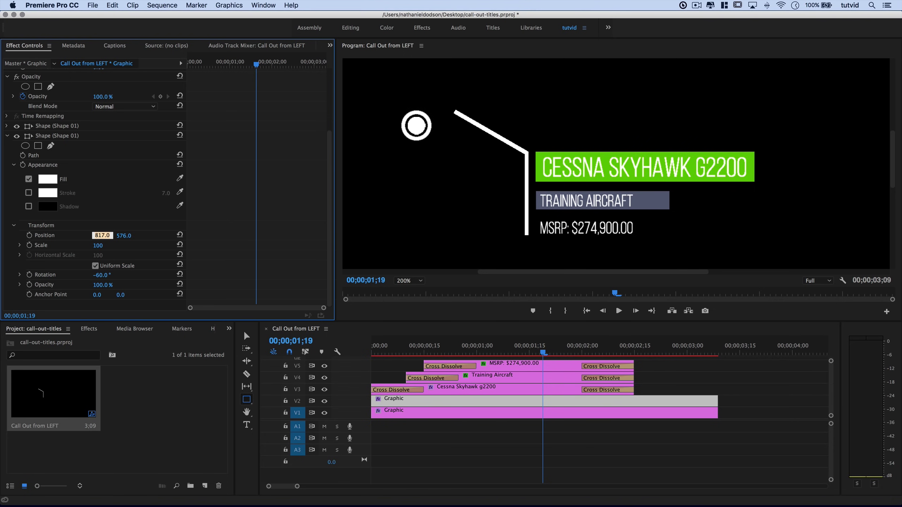
pyautogui.click(467, 310)
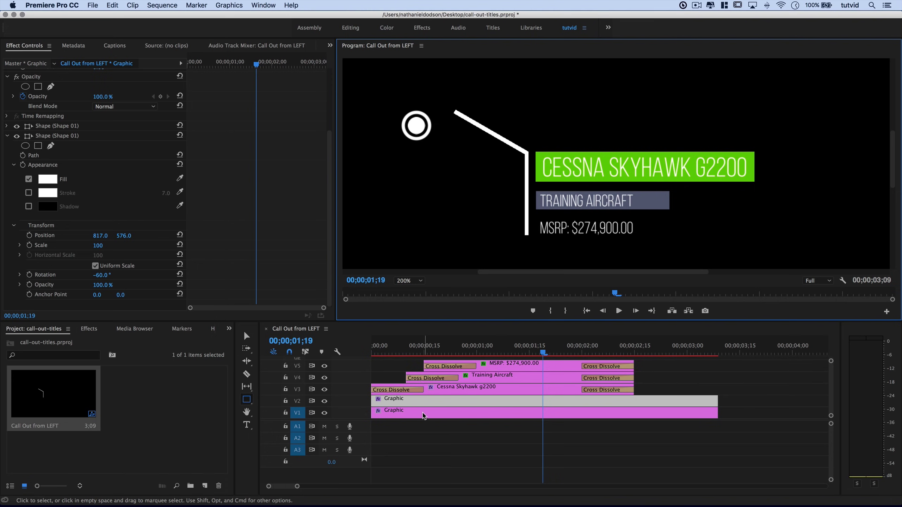
# - Scale the ring-and-dot graphic clip on V1 down to 50
pyautogui.click(408, 415)
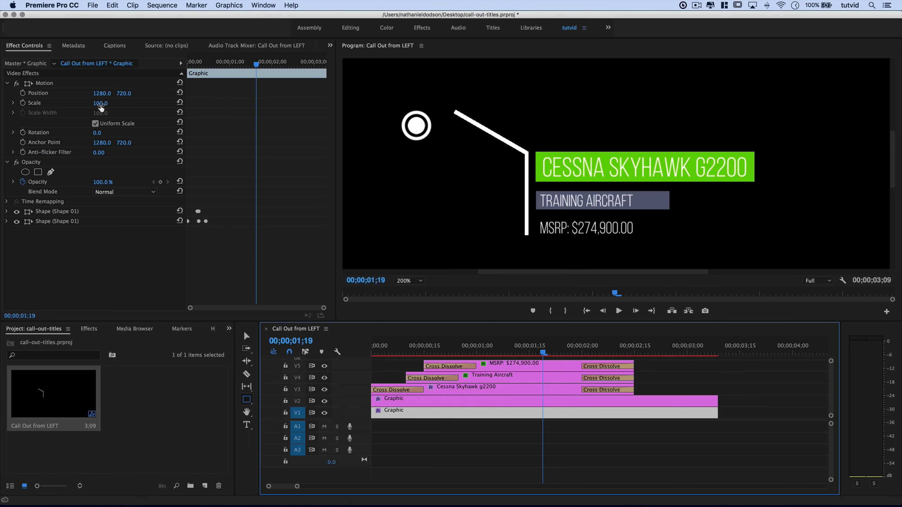
pyautogui.click(101, 104)
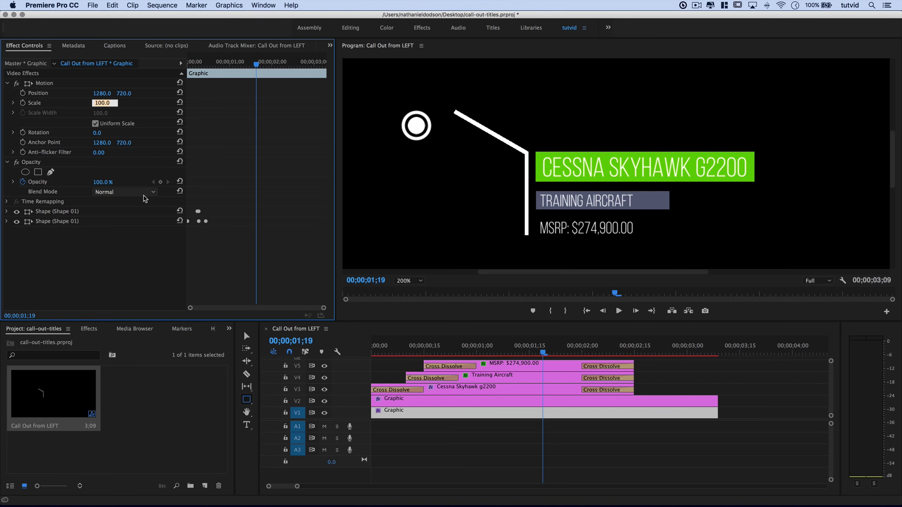
pyautogui.write('50')
pyautogui.press('Return')
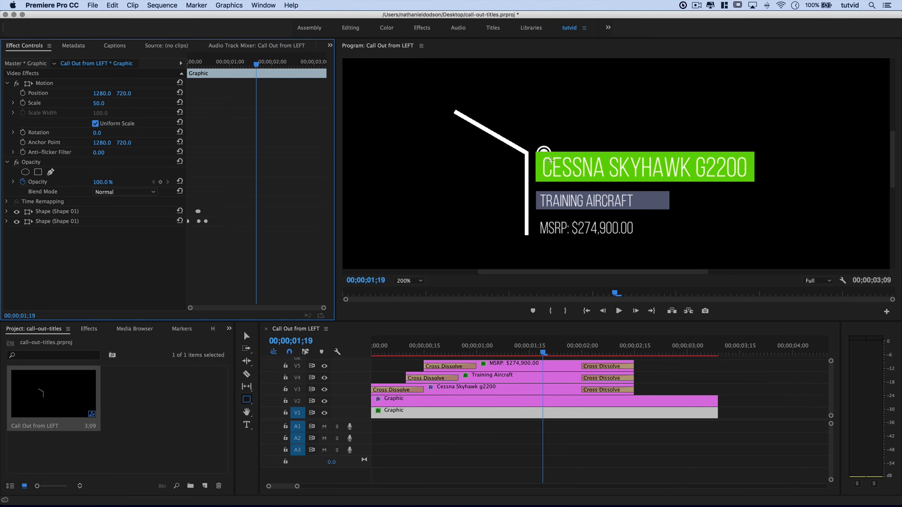
# - Move the ring-and-dot clip to position 1085, 628 so it sits on the free end of the slanted bar
pyautogui.click(96, 94)
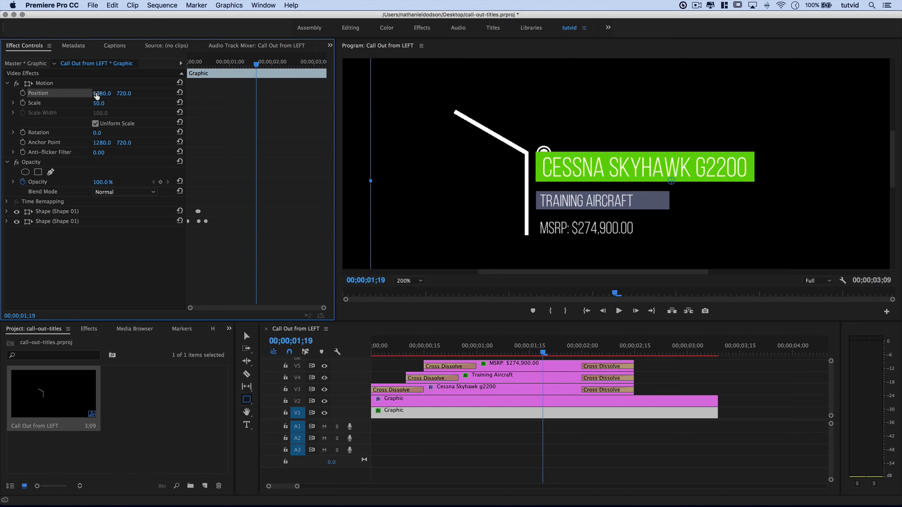
pyautogui.moveTo(102, 93); pyautogui.dragTo(129, 94)
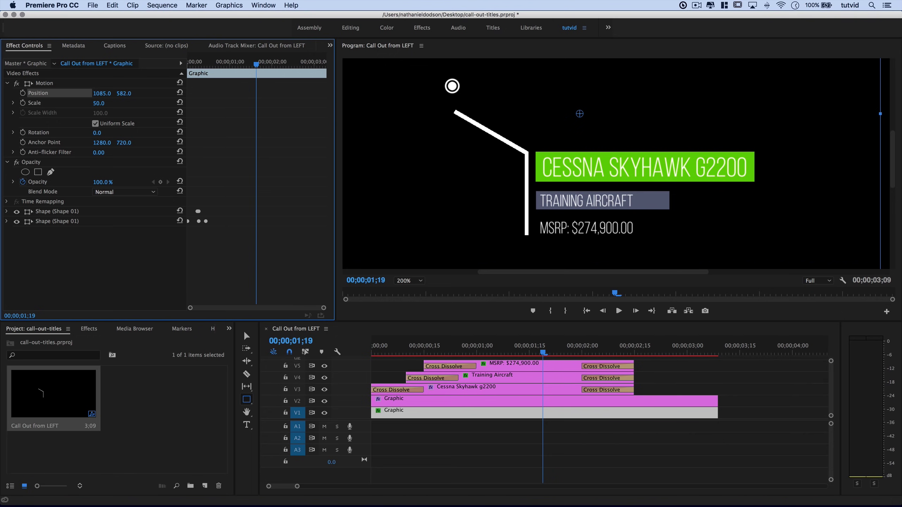
pyautogui.moveTo(123, 93); pyautogui.dragTo(138, 91)
pyautogui.click(129, 94)
pyautogui.hotkey('shift', 'Down')
pyautogui.hotkey('shift', 'Down')
pyautogui.hotkey('shift', 'Down')
pyautogui.press('Down')
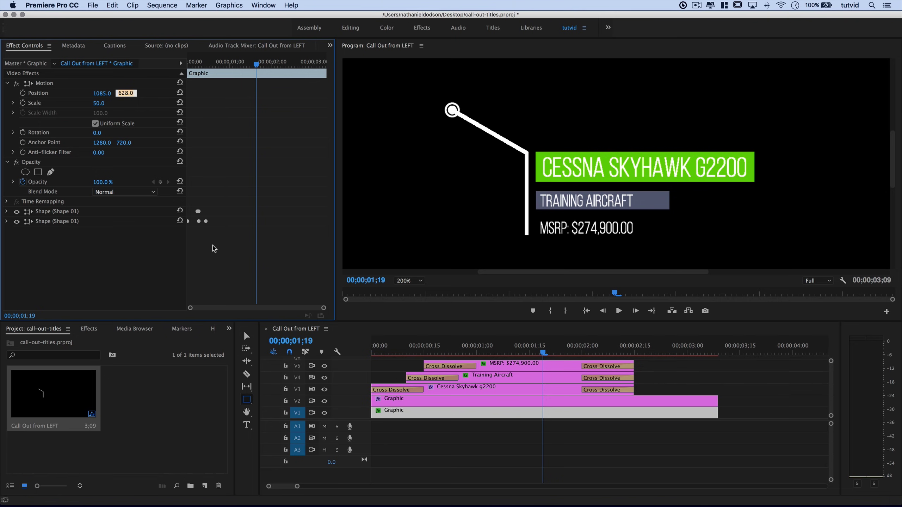
pyautogui.click(116, 252)
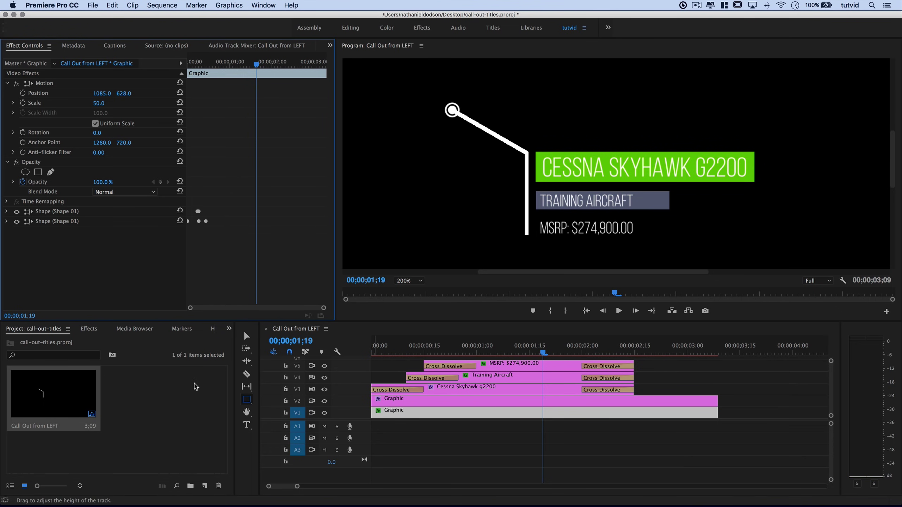
# - Play the call-out from the start to check the connector bars with the titles
pyautogui.click(246, 335)
pyautogui.press('Home')
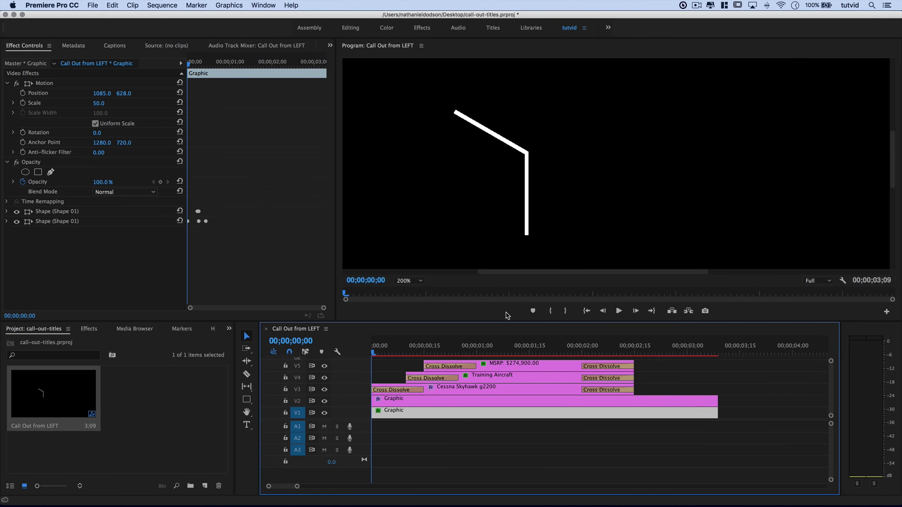
pyautogui.press('space')
pyautogui.press('space')
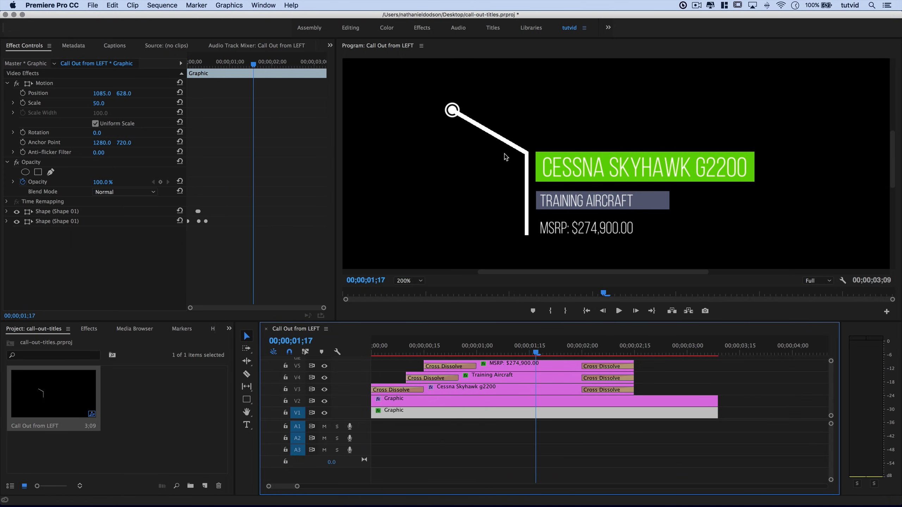
# - Hide the three title tracks V3, V4 and V5 and play the remaining graphics from the start
pyautogui.moveTo(383, 344)
pyautogui.mouseDown()
pyautogui.moveTo(441, 343)
pyautogui.moveTo(373, 344)
pyautogui.moveTo(389, 344)
pyautogui.mouseUp()
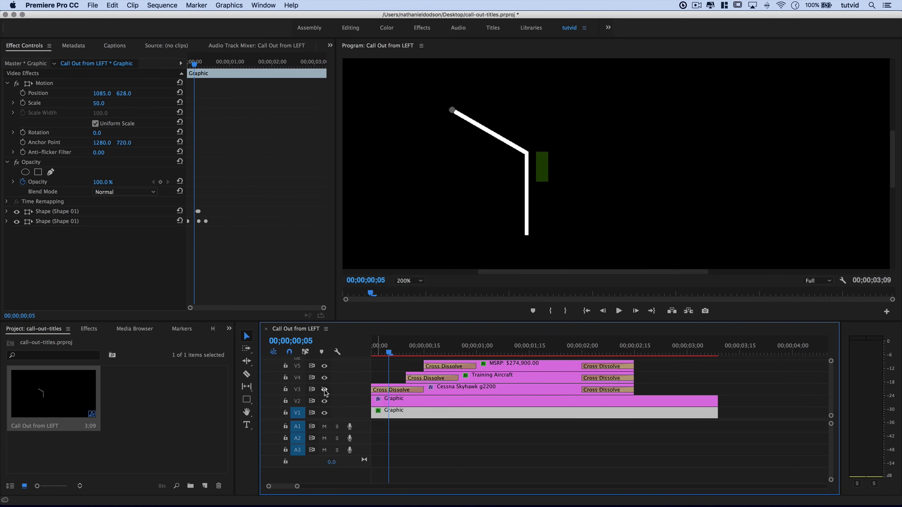
pyautogui.click(324, 389)
pyautogui.click(324, 377)
pyautogui.click(324, 366)
pyautogui.moveTo(390, 352); pyautogui.dragTo(373, 352)
pyautogui.press('space')
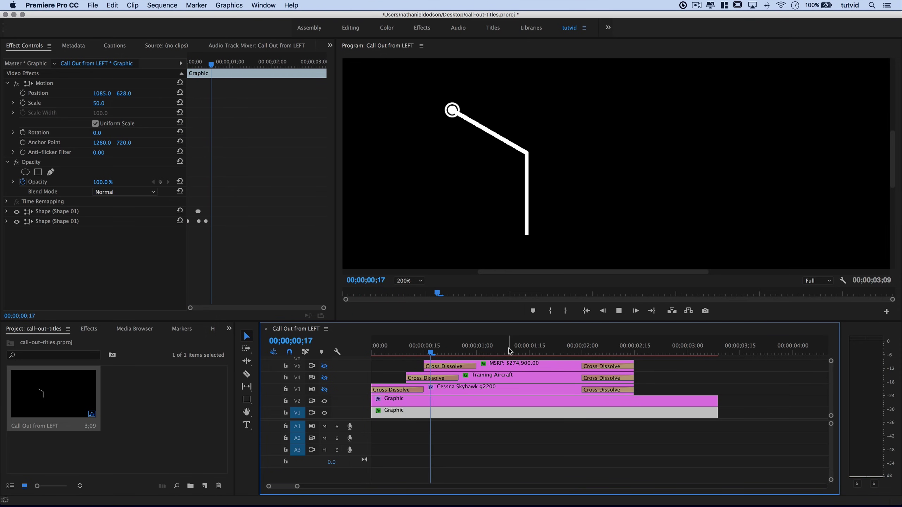
# - Trim the start of the connector bar clip on V2 to 00;00;00;13
pyautogui.moveTo(402, 353)
pyautogui.mouseDown()
pyautogui.moveTo(374, 353)
pyautogui.moveTo(417, 363)
pyautogui.mouseUp()
pyautogui.click(424, 405)
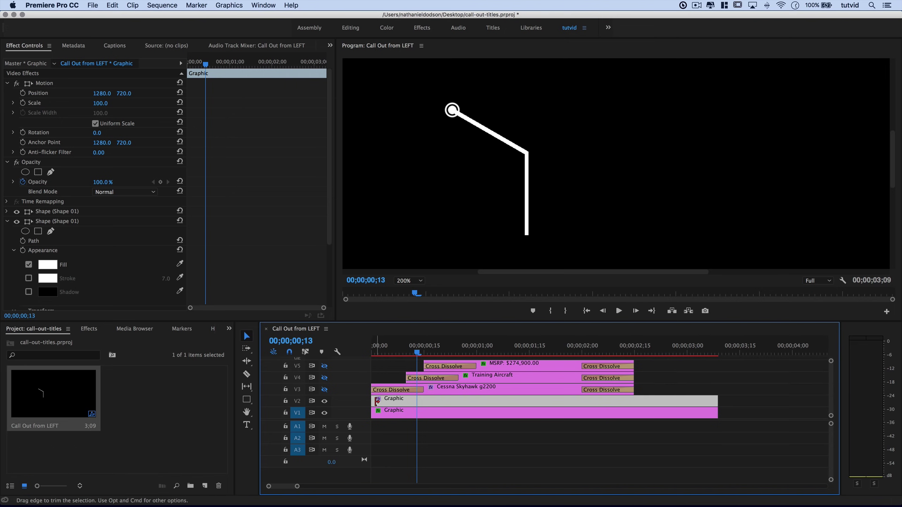
pyautogui.moveTo(374, 400); pyautogui.dragTo(418, 400)
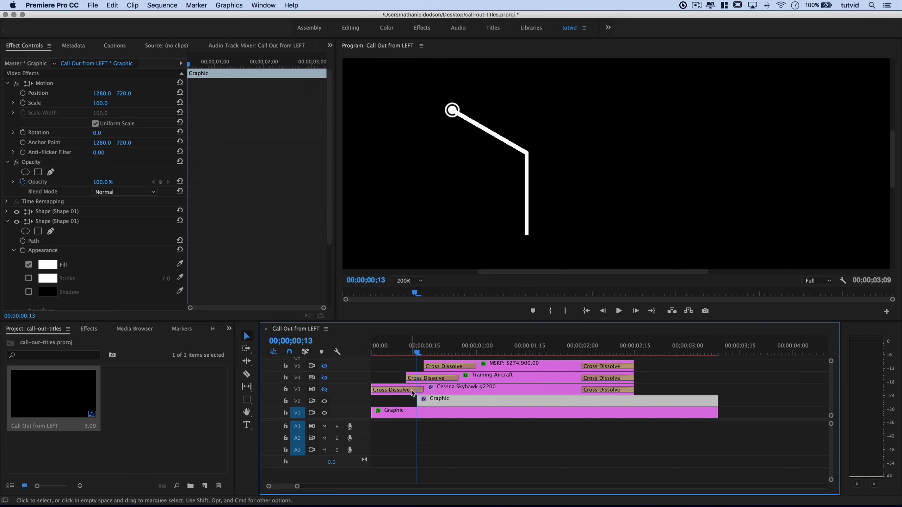
# - Add a Cross Dissolve to the start of the V2 bar clip and shorten it to five frames, ending at 00;00;00;18
pyautogui.click(8, 221)
pyautogui.click(89, 329)
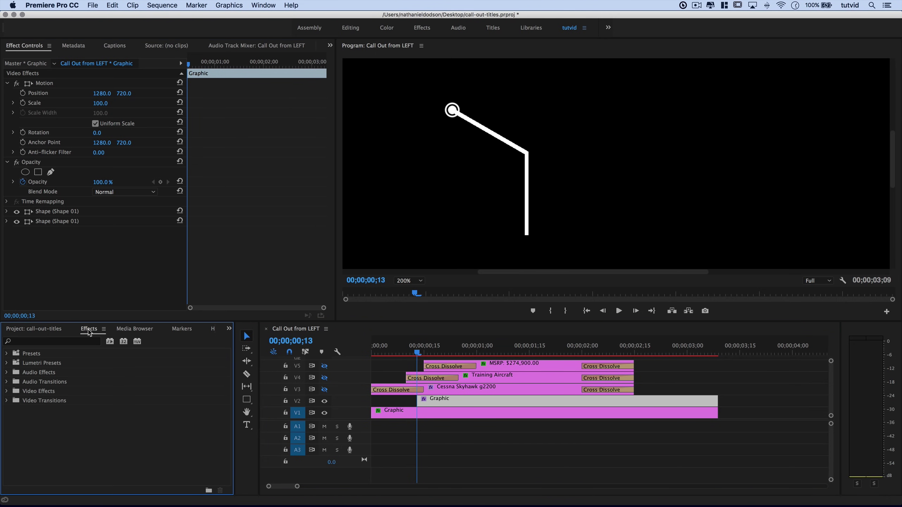
pyautogui.doubleClick(62, 401)
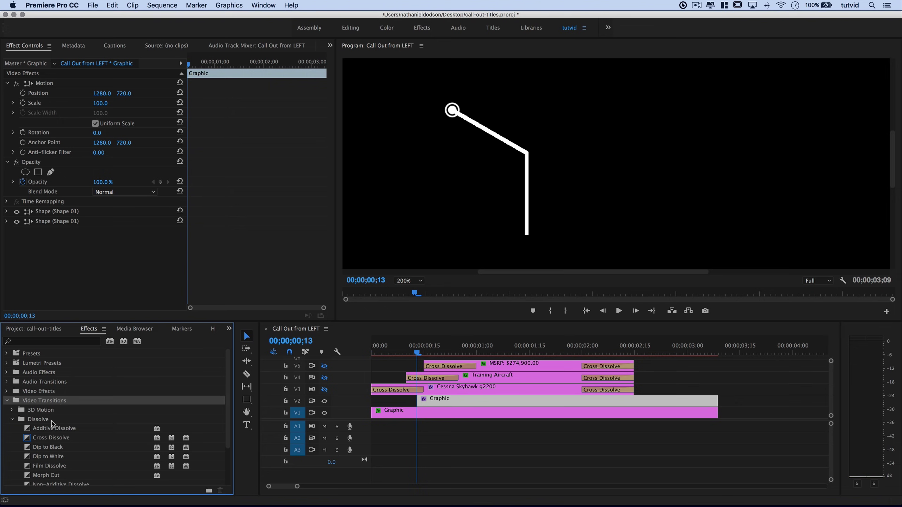
pyautogui.moveTo(51, 437); pyautogui.dragTo(422, 403)
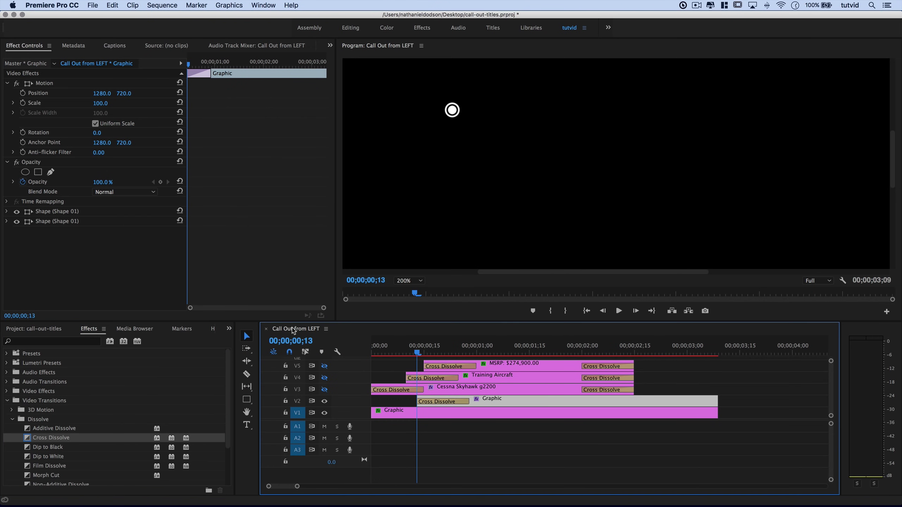
pyautogui.hotkey('shift', 'Right')
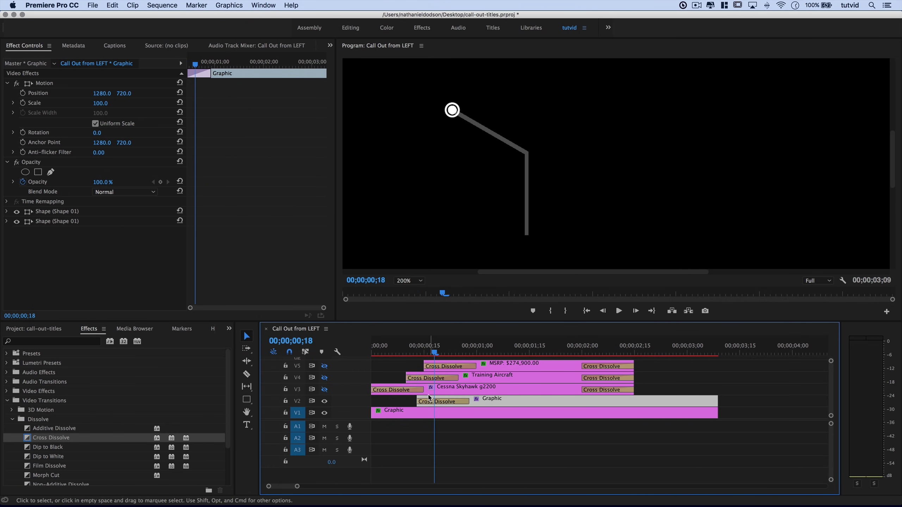
pyautogui.moveTo(468, 401); pyautogui.dragTo(434, 405)
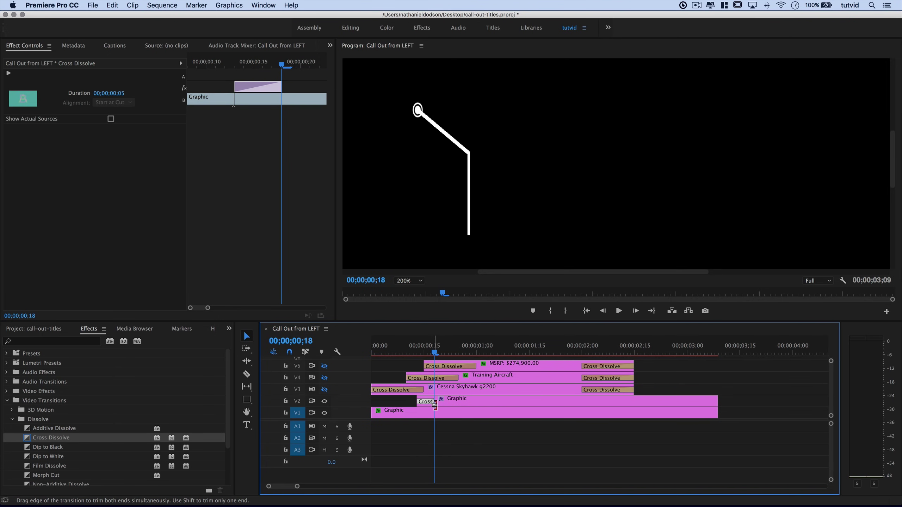
# - Play the sequence from the start to check the ring's pop-in and the bars' fade-in
pyautogui.moveTo(430, 345); pyautogui.dragTo(360, 349)
pyautogui.press('space')
pyautogui.press('space')
pyautogui.press('Home')
pyautogui.press('space')
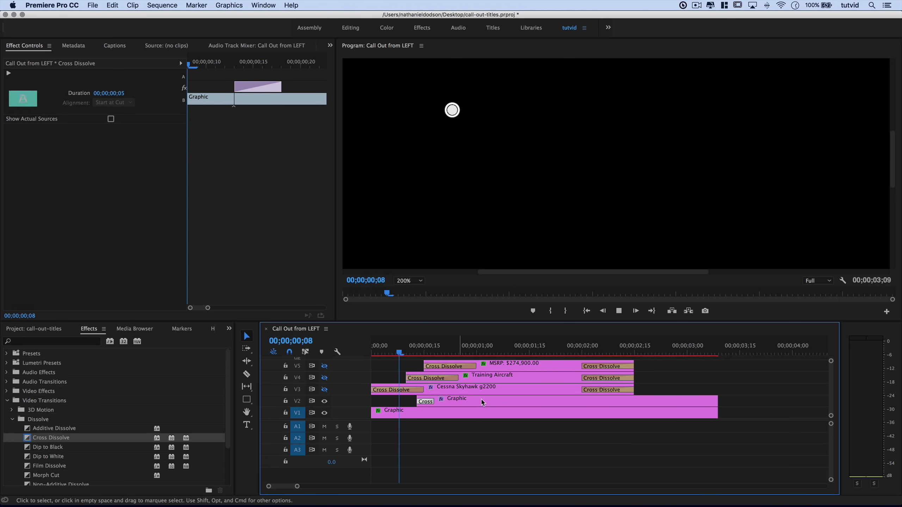
pyautogui.press('space')
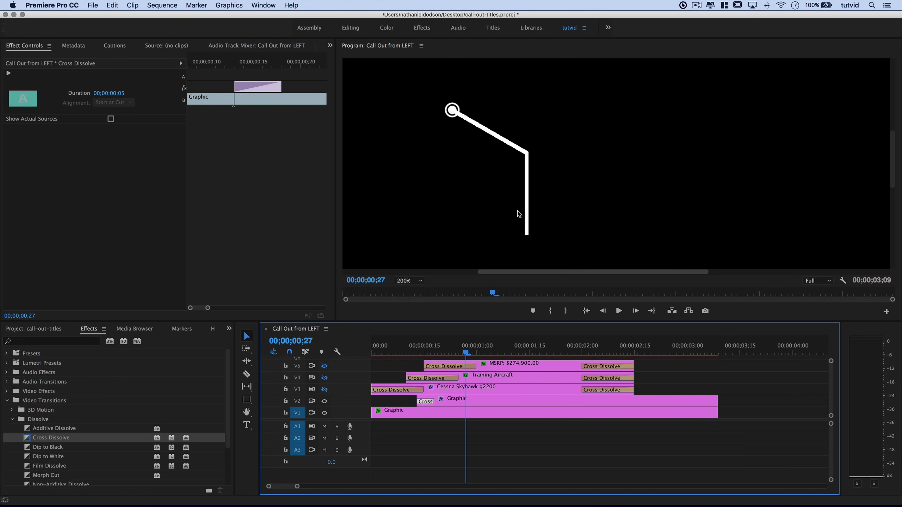
# - Shift the three title clips together to begin at 00;00;00;18, and trim both graphic clips to end with them at 00;00;03;03
pyautogui.moveTo(440, 348)
pyautogui.mouseDown()
pyautogui.moveTo(409, 341)
pyautogui.moveTo(452, 348)
pyautogui.moveTo(409, 347)
pyautogui.moveTo(442, 355)
pyautogui.moveTo(434, 355)
pyautogui.mouseUp()
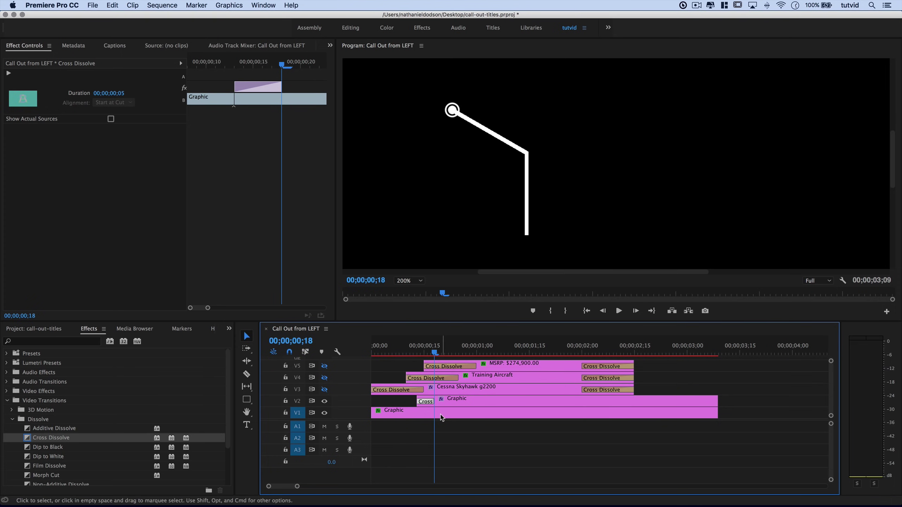
pyautogui.click(499, 366)
pyautogui.keyDown('shift'); pyautogui.click(498, 378); pyautogui.keyUp('shift')
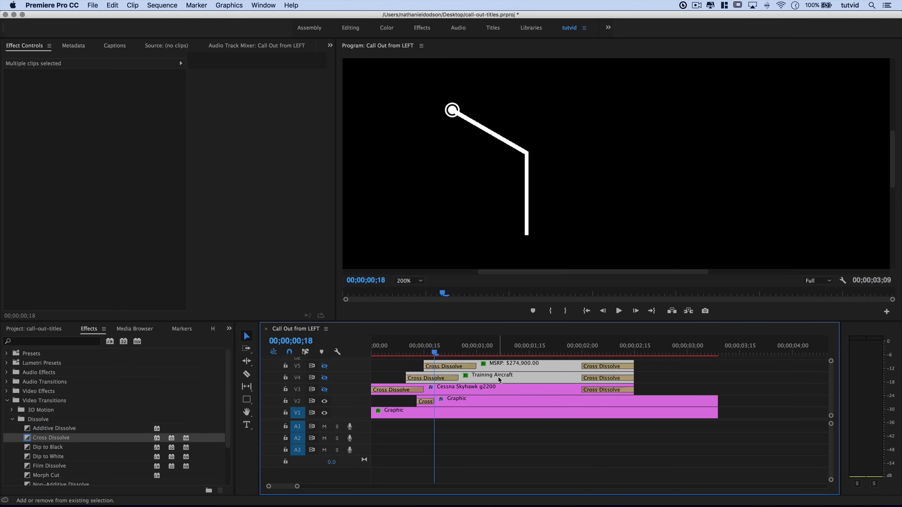
pyautogui.keyDown('shift'); pyautogui.click(496, 391); pyautogui.keyUp('shift')
pyautogui.moveTo(493, 378); pyautogui.dragTo(555, 376)
pyautogui.moveTo(618, 353); pyautogui.dragTo(697, 353)
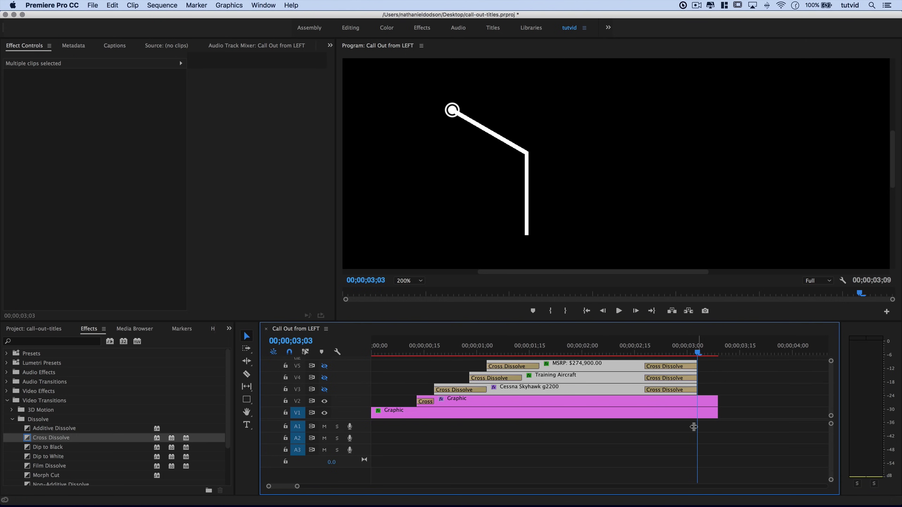
pyautogui.moveTo(710, 390)
pyautogui.mouseDown()
pyautogui.moveTo(714, 414)
pyautogui.moveTo(697, 400)
pyautogui.mouseUp()
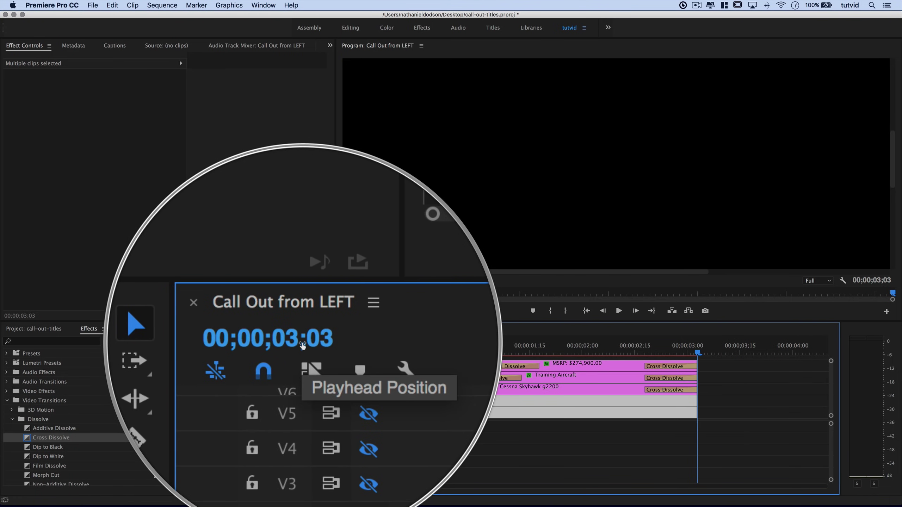
# - Return to the sequence start and make the title tracks V3, V4 and V5 visible again
pyautogui.press('Home')
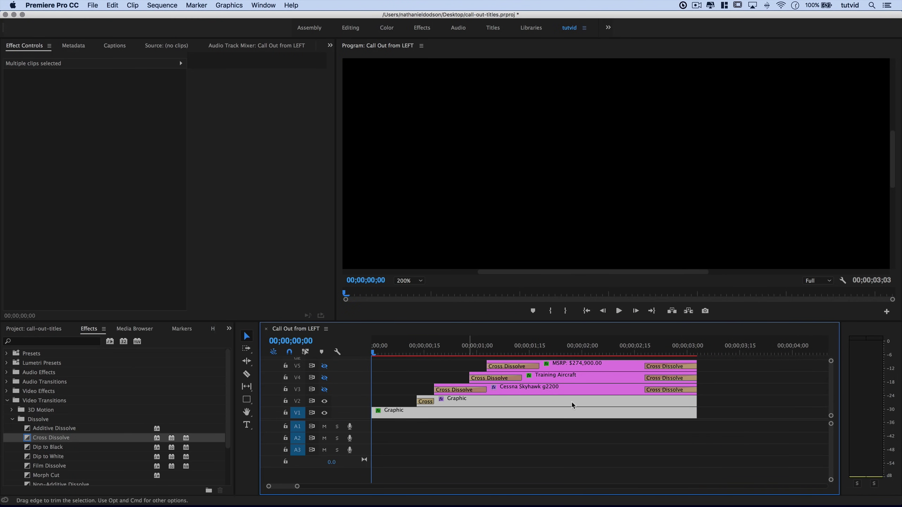
pyautogui.click(324, 390)
pyautogui.click(324, 378)
pyautogui.click(324, 366)
# - Set the playback resolution to 1/4 and play the complete call-out animation
pyautogui.click(817, 281)
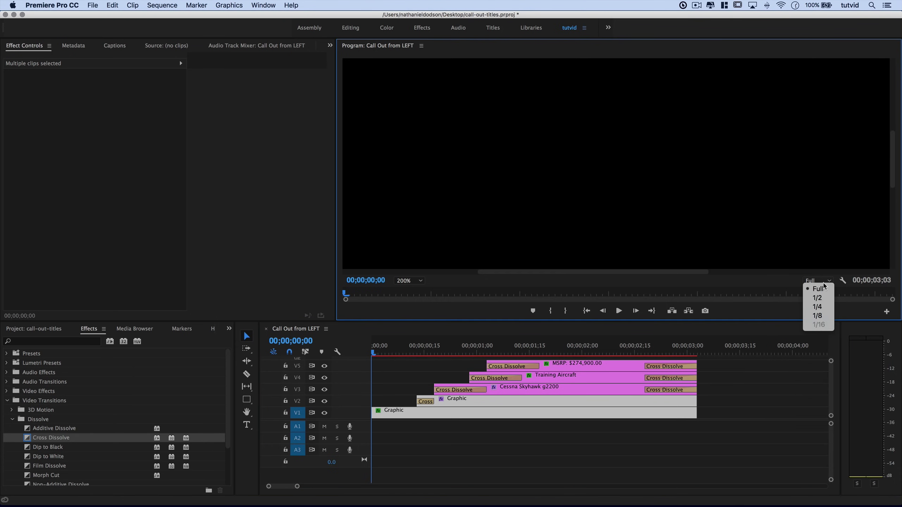
pyautogui.click(822, 308)
pyautogui.press('space')
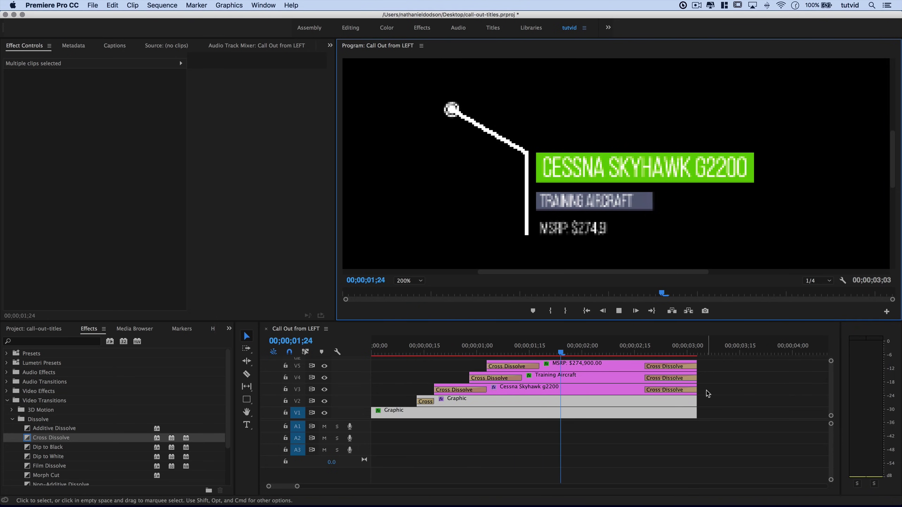
pyautogui.press('space')
# - Mark an in point at the sequence start and an out point at 00;00;03;03, and render that range
pyautogui.moveTo(431, 346); pyautogui.dragTo(369, 346)
pyautogui.press('i')
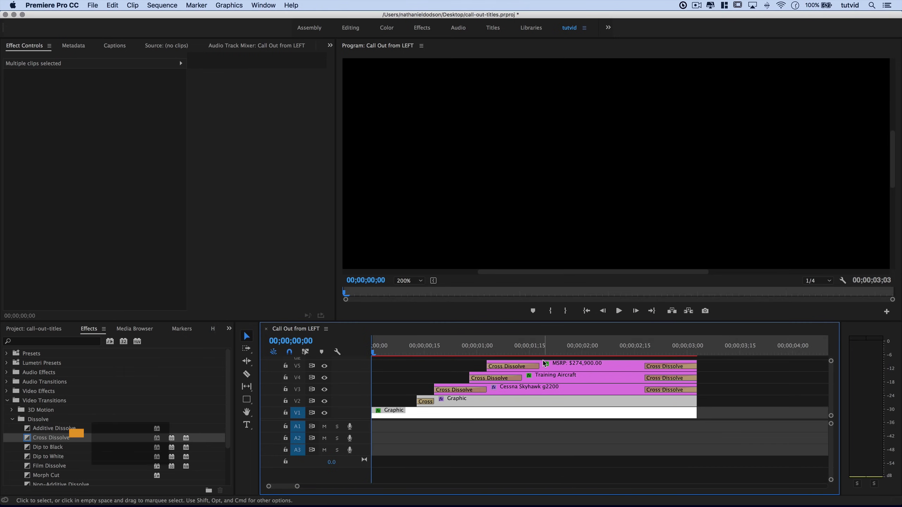
pyautogui.click(701, 345)
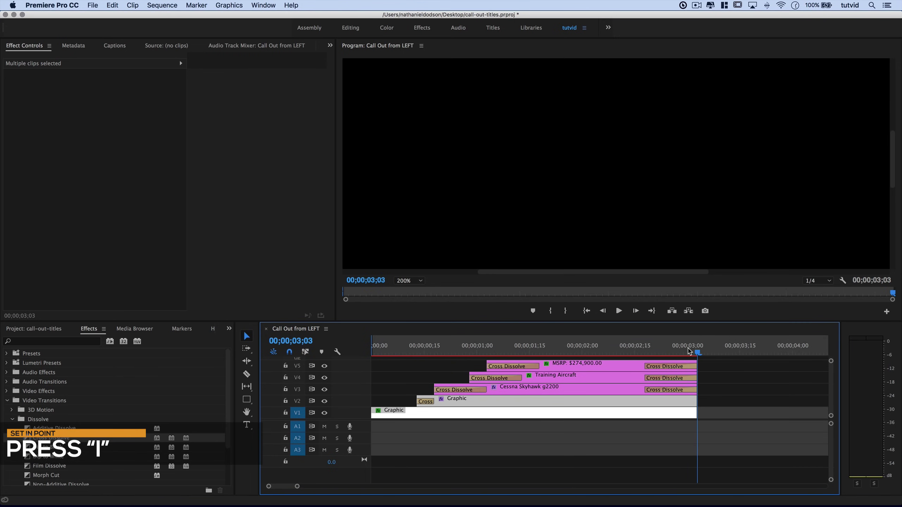
pyautogui.press('o')
pyautogui.click(162, 4)
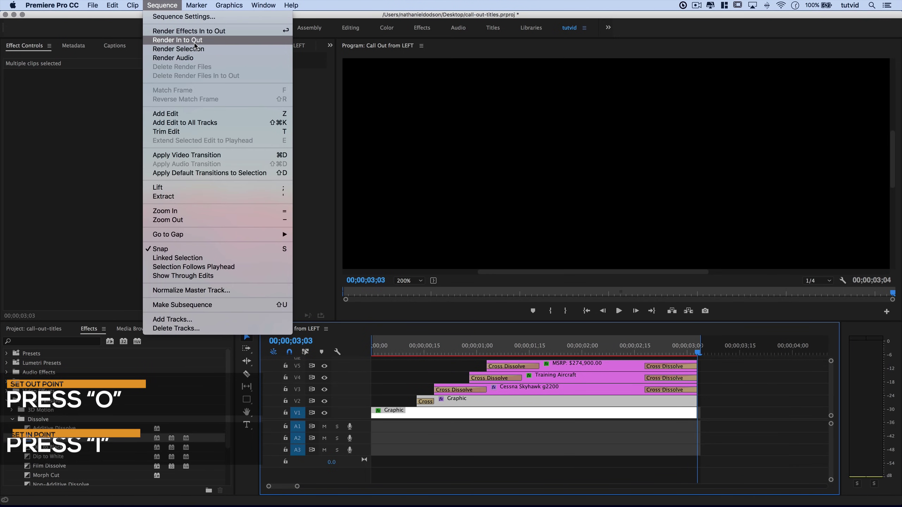
pyautogui.click(194, 42)
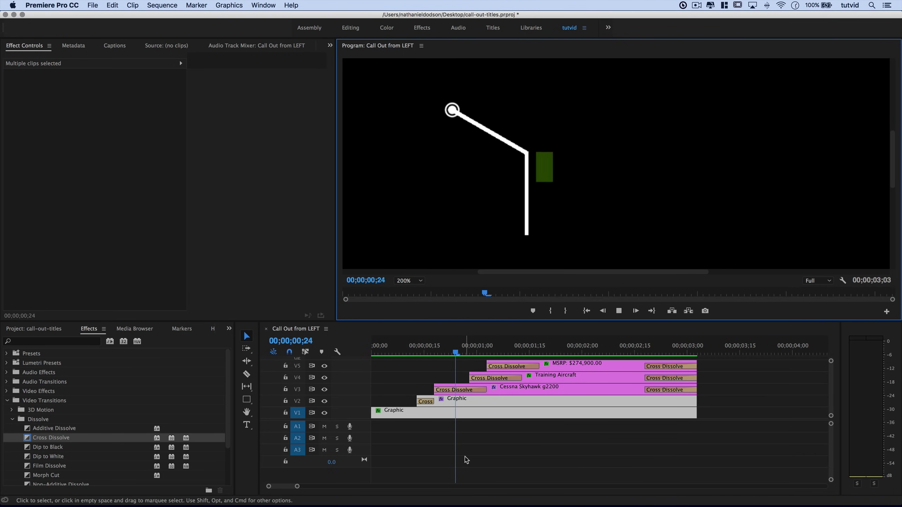
# - Fit the whole frame in the program preview and replay the rendered call-out from the sequence start
pyautogui.press('space')
pyautogui.click(417, 280)
pyautogui.click(408, 289)
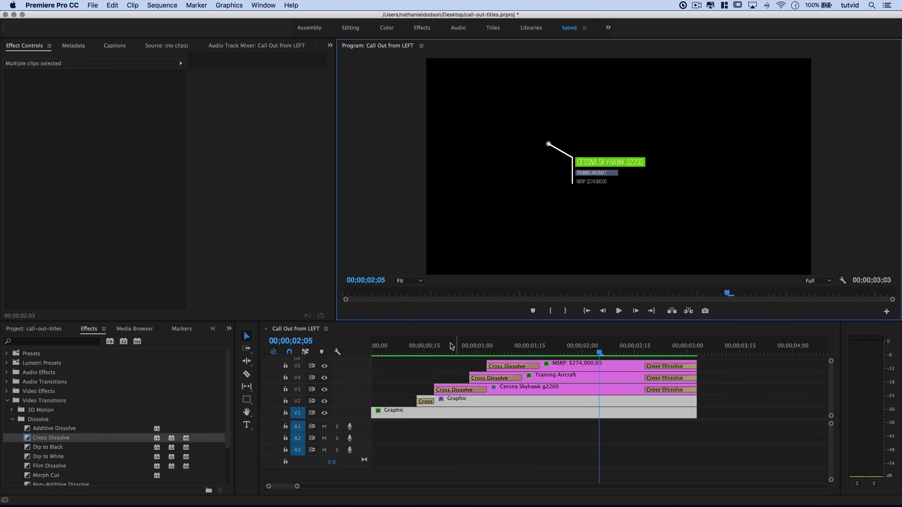
pyautogui.moveTo(439, 352); pyautogui.dragTo(372, 357)
pyautogui.press('space')
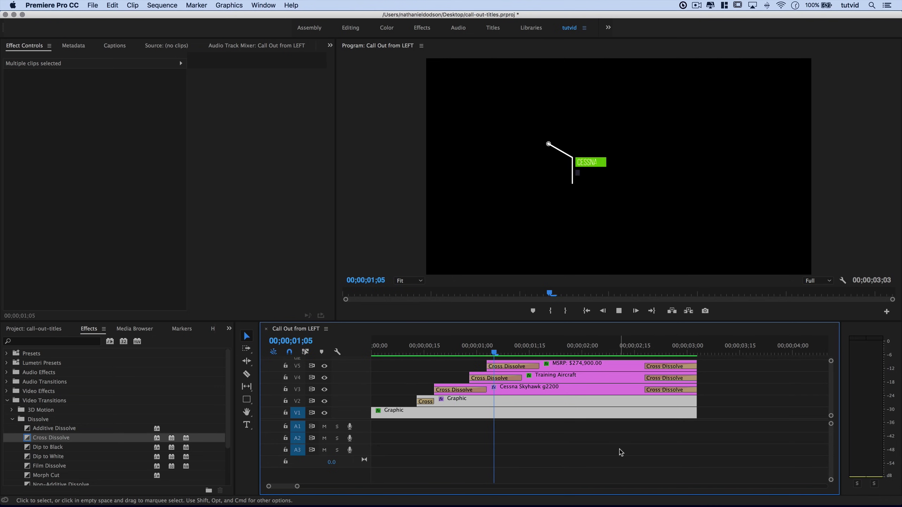
pyautogui.press('space')
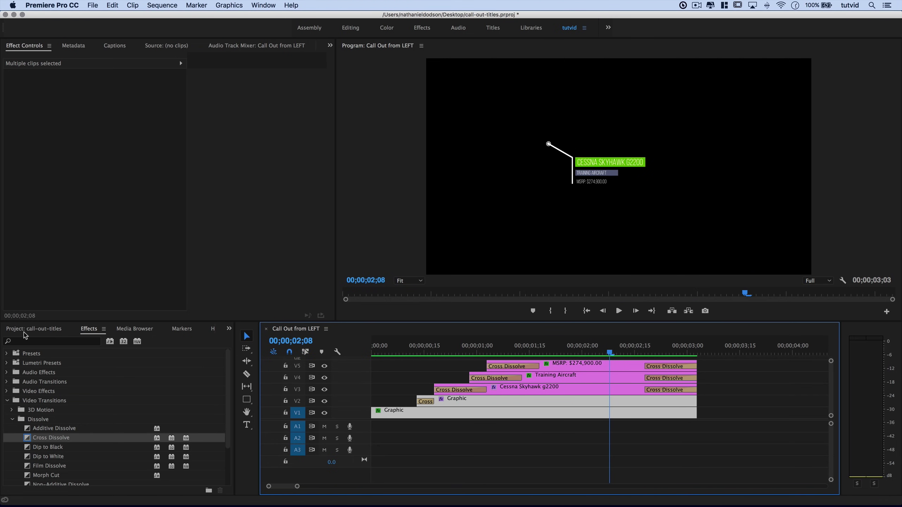
# - Nest all title and graphic clips of the Call Out from LEFT sequence into a nested sequence named call-out-LEFT
pyautogui.click(7, 400)
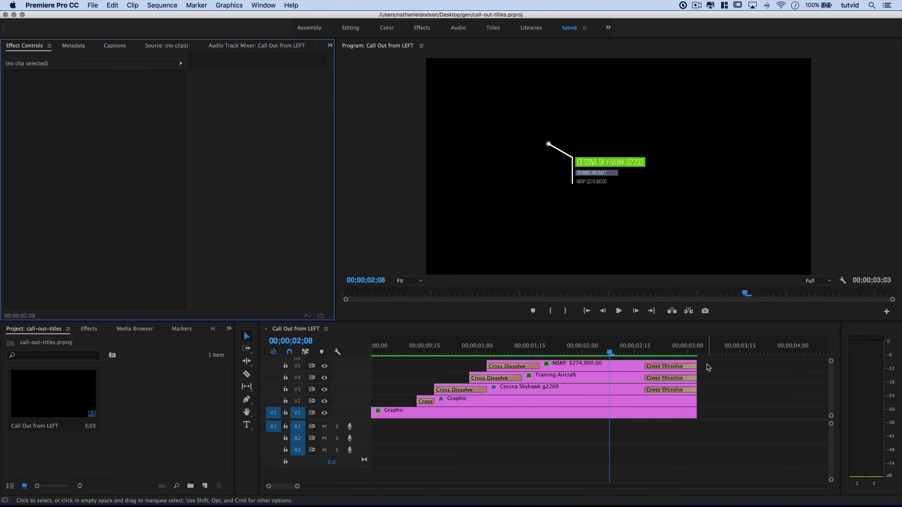
pyautogui.moveTo(707, 365); pyautogui.dragTo(519, 413)
pyautogui.rightClick(561, 381)
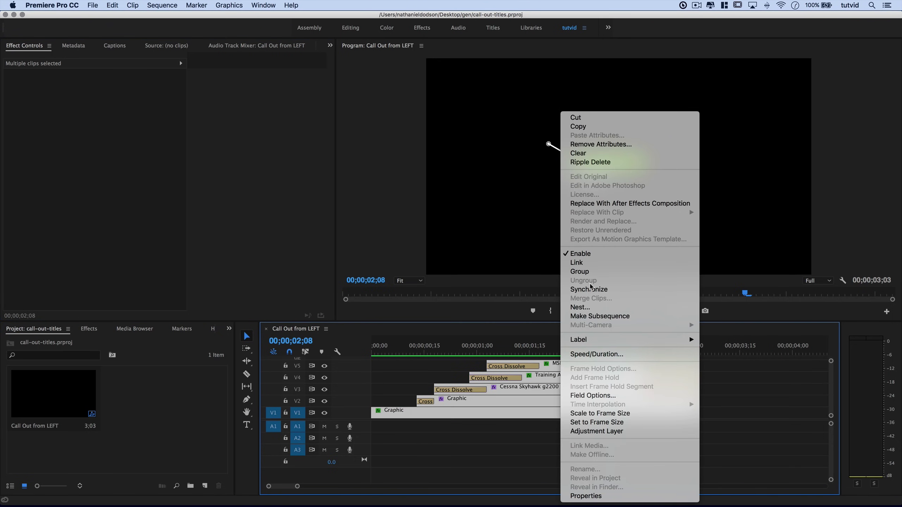
pyautogui.click(585, 307)
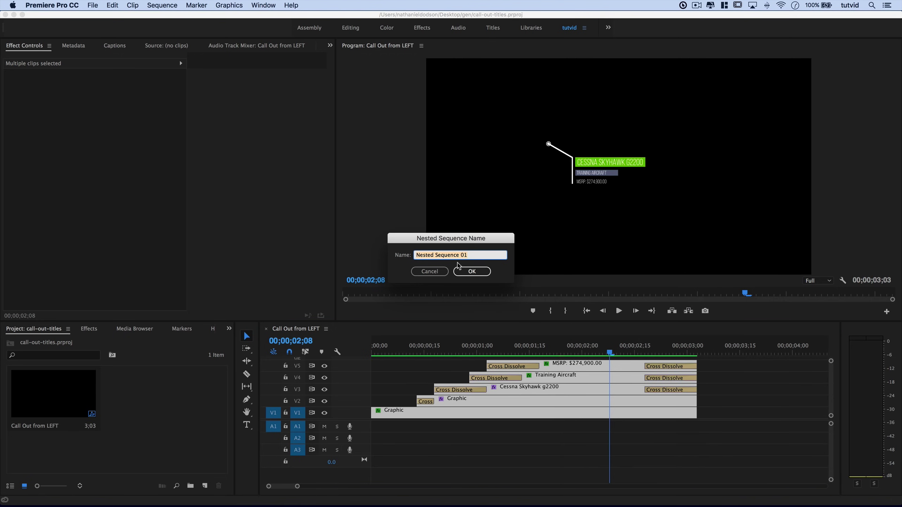
pyautogui.write('call-out-LEFT')
pyautogui.click(469, 272)
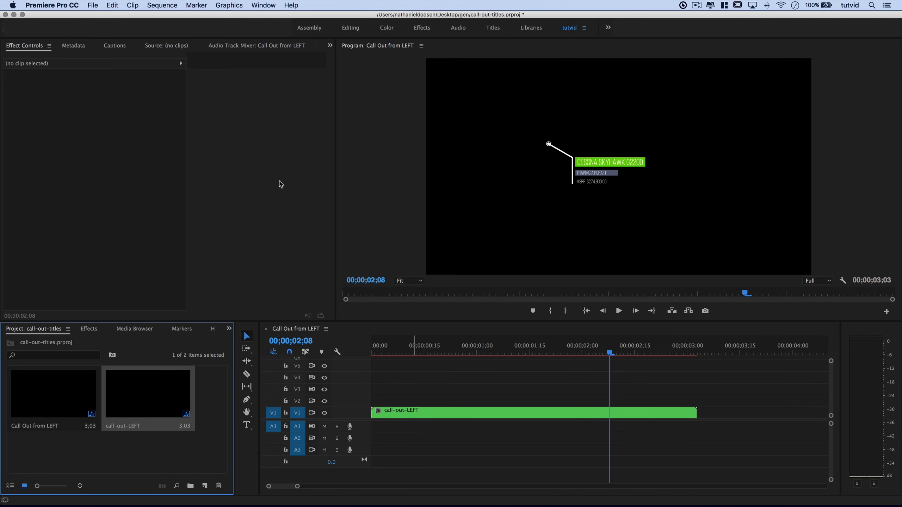
# - Switch to the _tutvid-recording project and scrub through the opening of the airplane-skims sequence
pyautogui.click(93, 5)
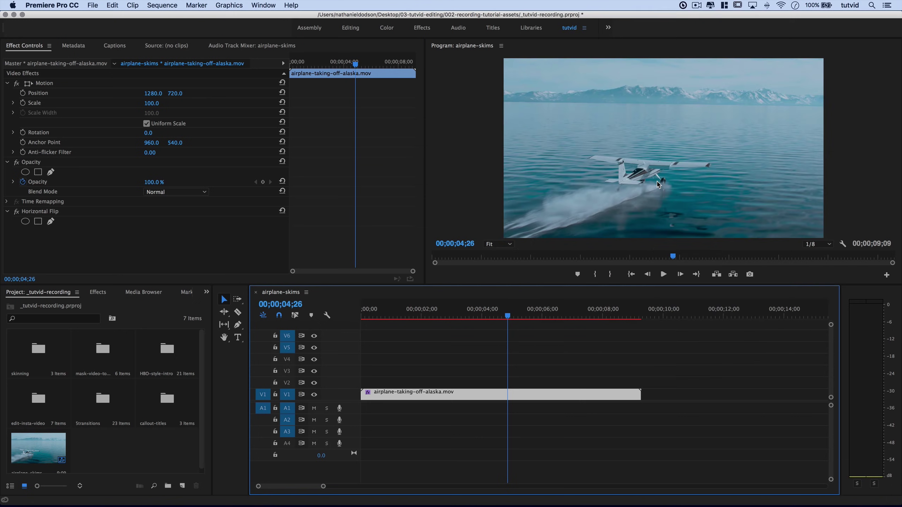
pyautogui.press('Home')
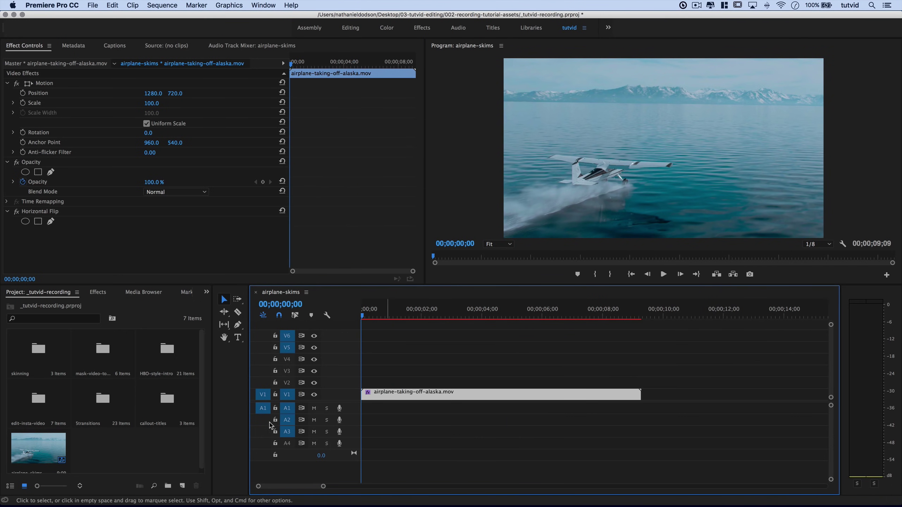
pyautogui.moveTo(367, 313); pyautogui.dragTo(426, 313)
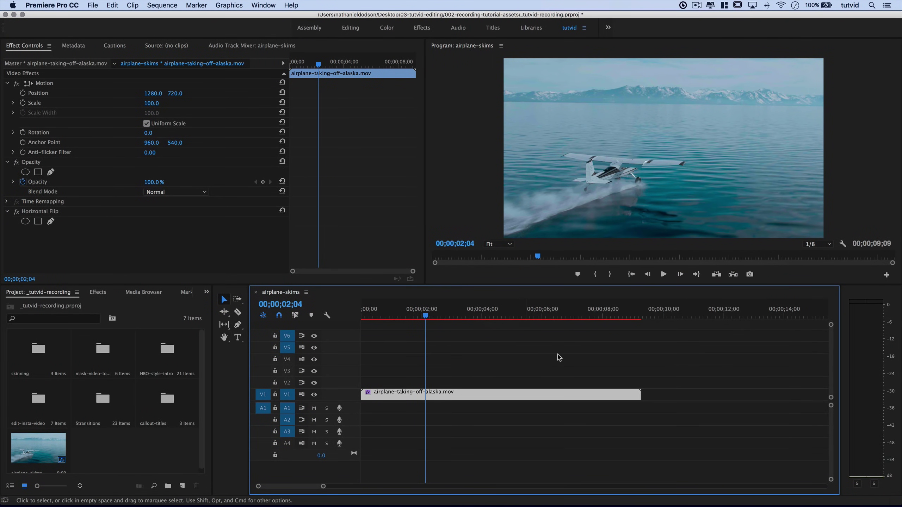
pyautogui.press('Home')
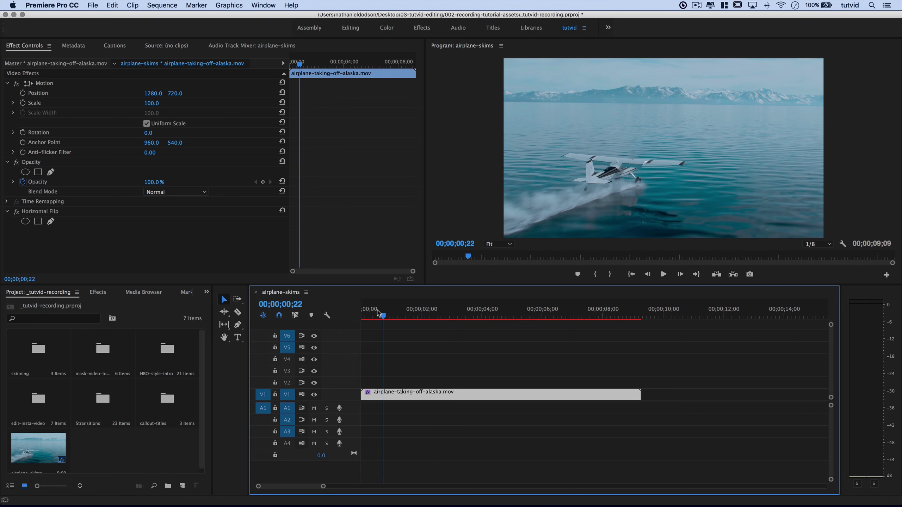
# - Choose call-out-titles.prproj from the gen folder for import into the project
pyautogui.click(123, 445)
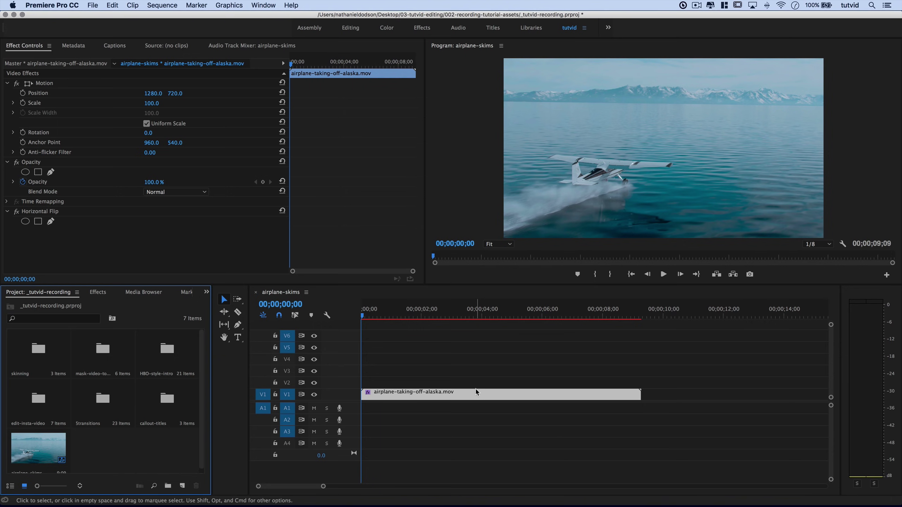
pyautogui.rightClick(113, 445)
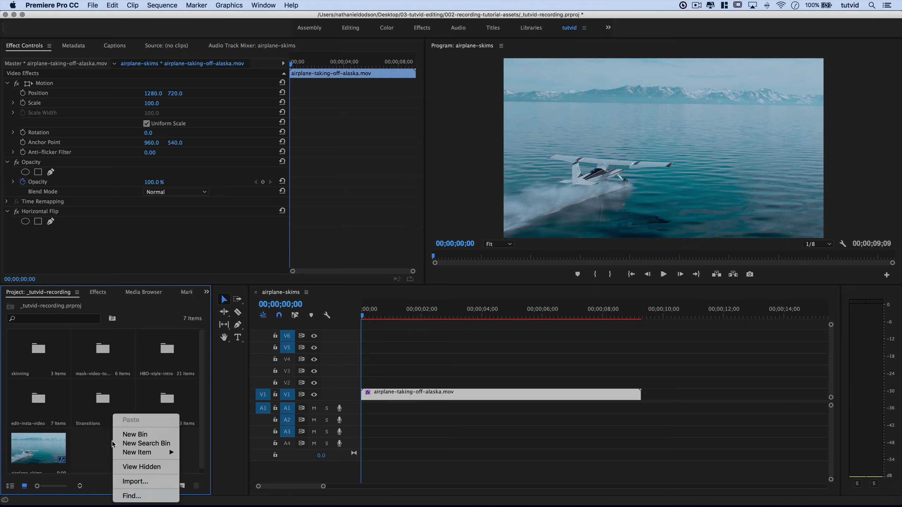
pyautogui.click(138, 482)
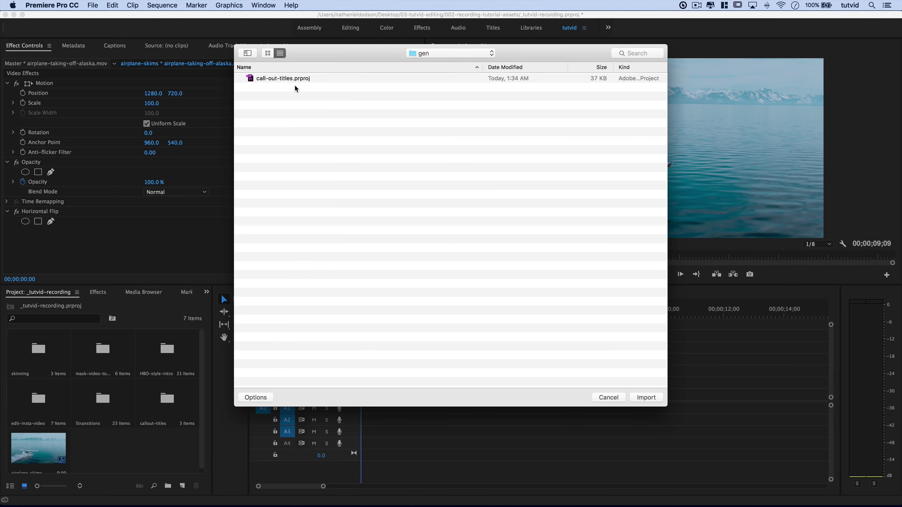
pyautogui.click(266, 83)
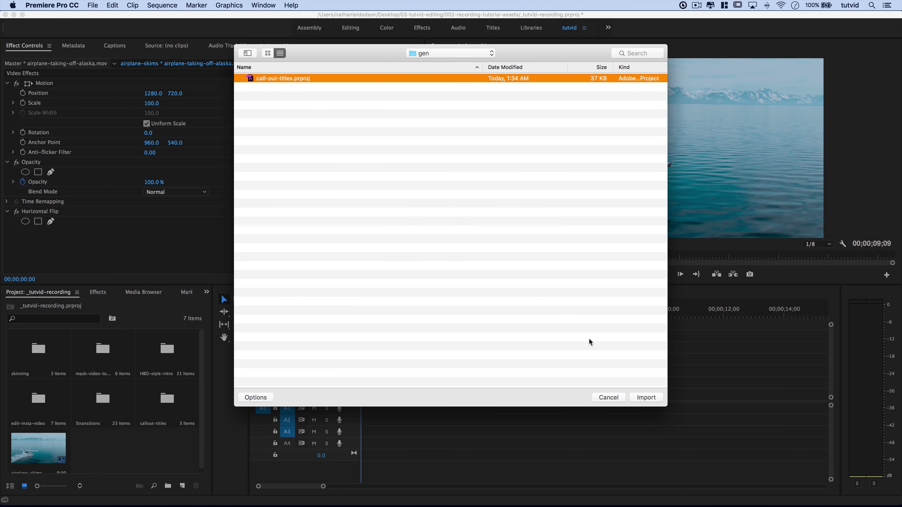
pyautogui.click(645, 398)
# - Set the project import type to Import Selected Sequences and import only the call-out-LEFT sequence
pyautogui.moveTo(374, 203); pyautogui.dragTo(402, 204)
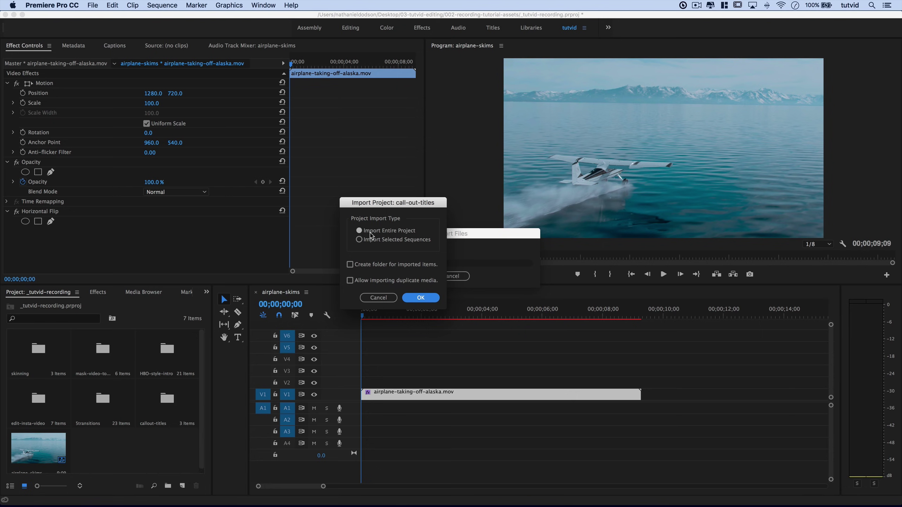
pyautogui.click(378, 240)
pyautogui.click(421, 298)
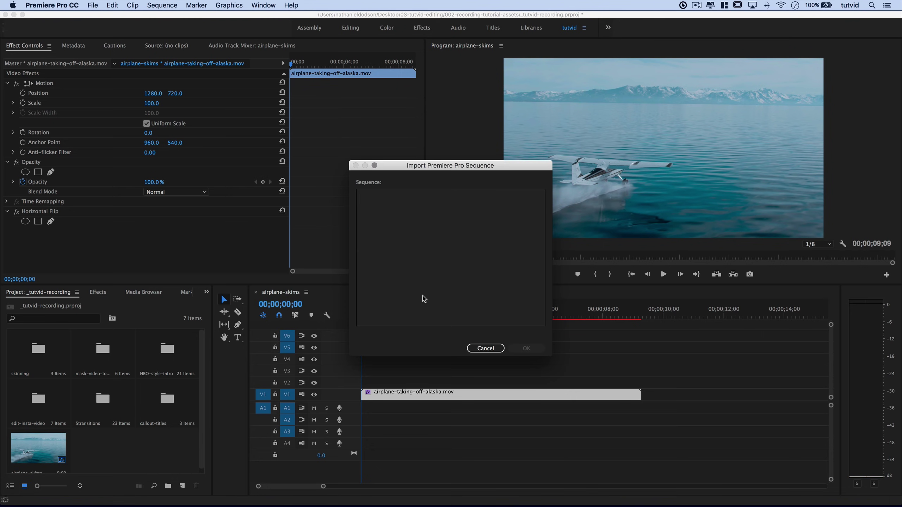
pyautogui.click(392, 195)
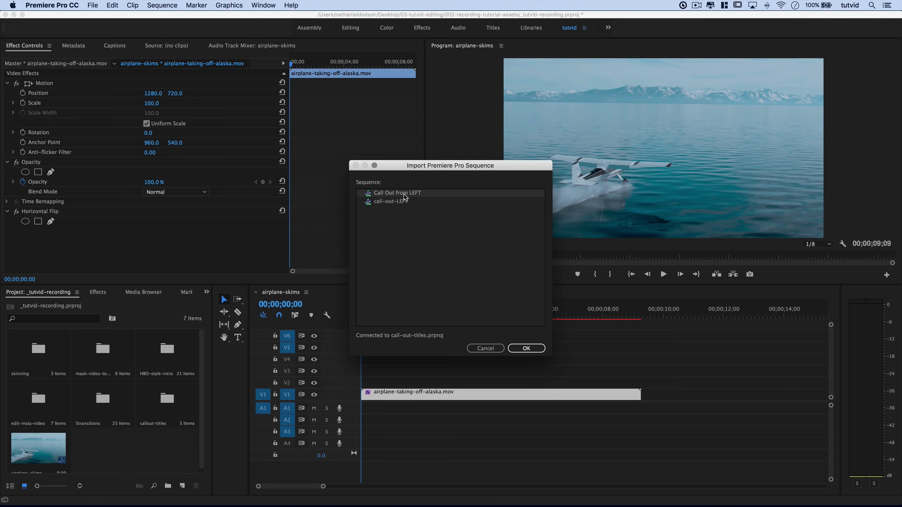
pyautogui.click(393, 202)
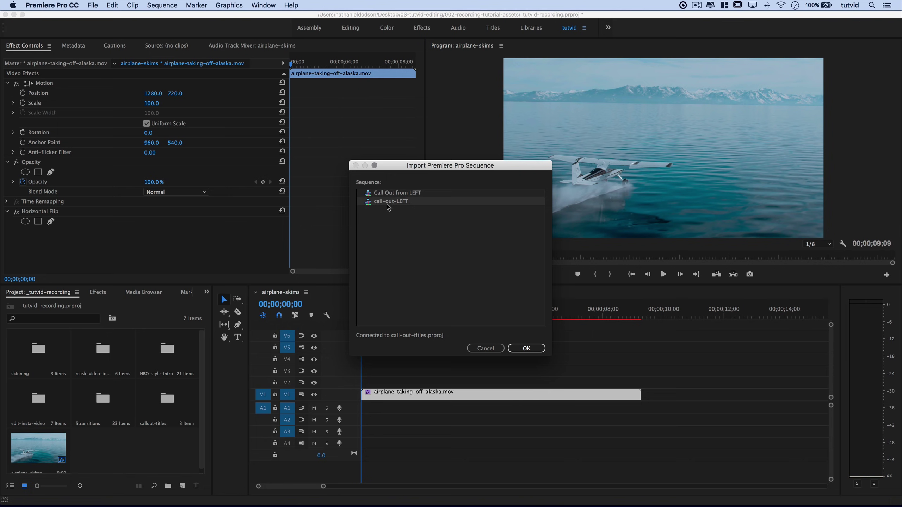
pyautogui.click(526, 347)
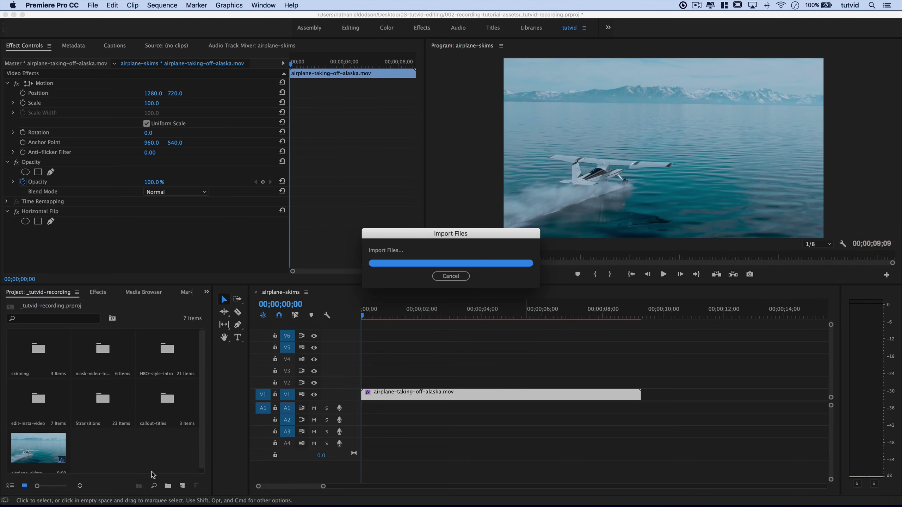
# - Try placing call-out-LEFT on V2 at the sequence start, and delete its video and audio clips again
pyautogui.moveTo(109, 355); pyautogui.dragTo(144, 448)
pyautogui.scroll(-1, 40, 453)
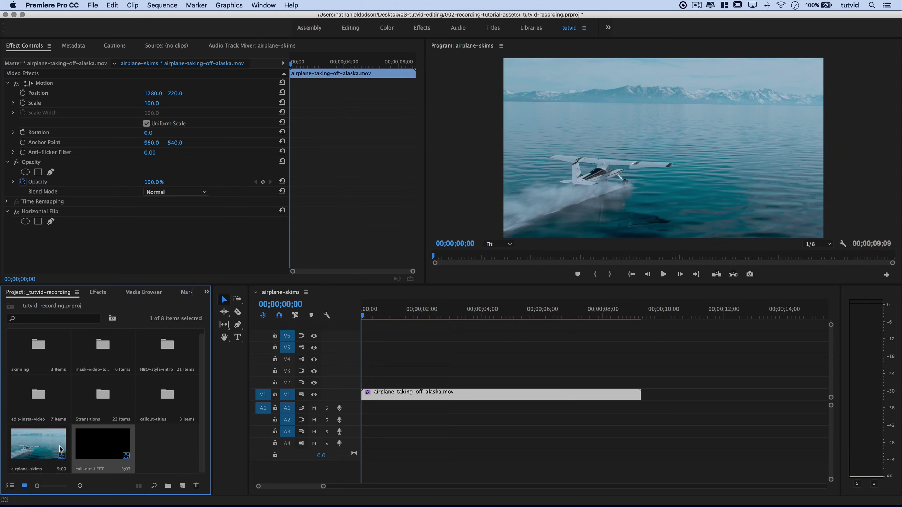
pyautogui.moveTo(113, 450); pyautogui.dragTo(366, 384)
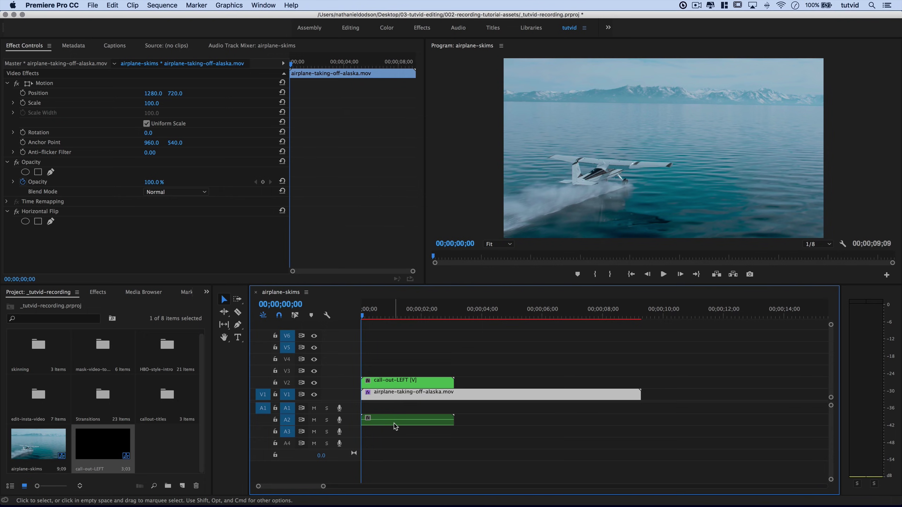
pyautogui.click(402, 383)
pyautogui.keyDown('shift'); pyautogui.click(403, 420); pyautogui.keyUp('shift')
pyautogui.press('Delete')
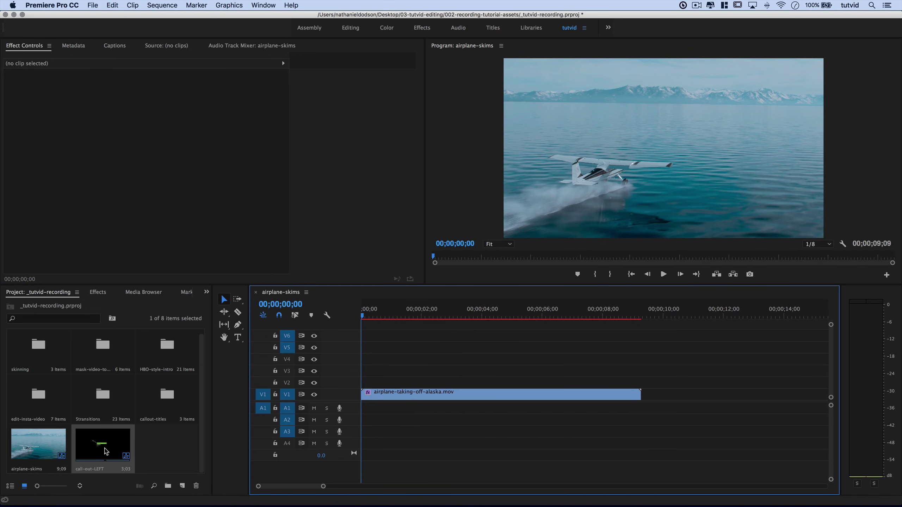
# - Modify the audio channels of the call-out-LEFT project item, disabling the left and right source channels
pyautogui.rightClick(96, 441)
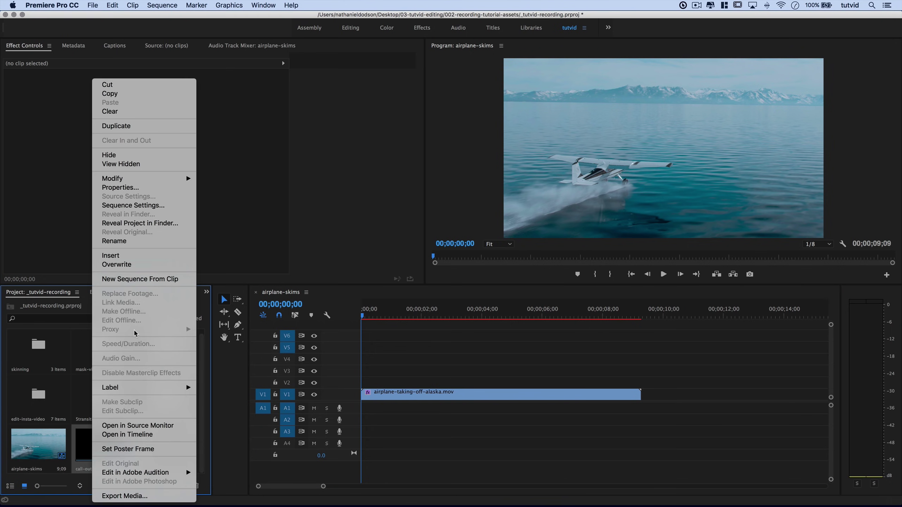
pyautogui.moveTo(133, 179)
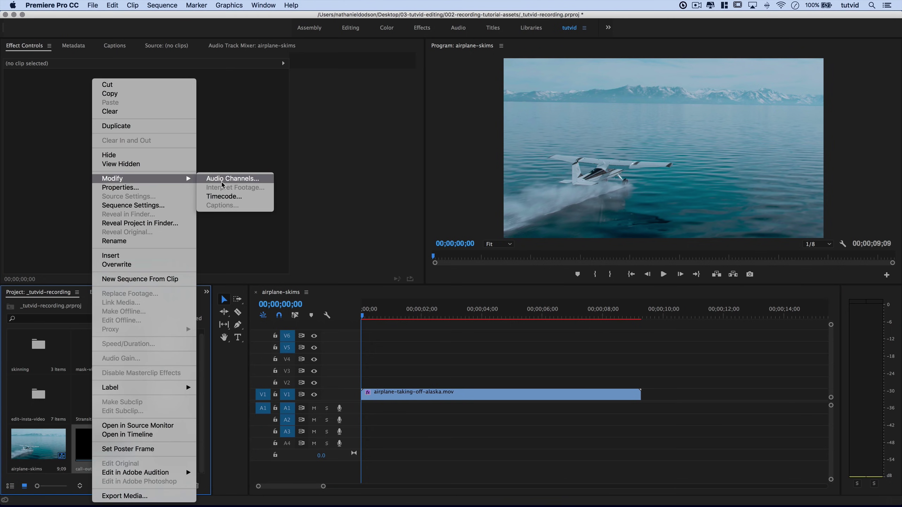
pyautogui.click(230, 178)
pyautogui.click(486, 252)
pyautogui.click(498, 263)
pyautogui.moveTo(640, 157); pyautogui.dragTo(533, 82)
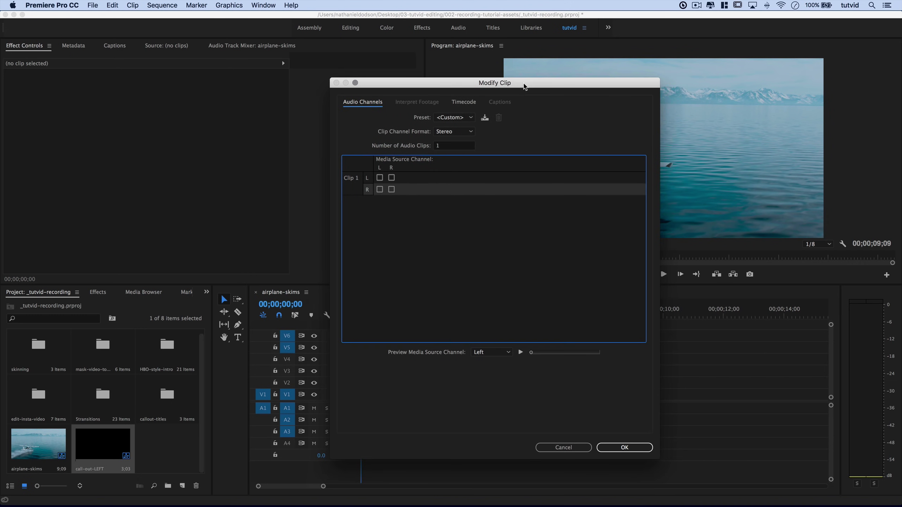
pyautogui.click(625, 447)
# - Place call-out-LEFT without audio on V2 above the airplane clip at the sequence start, and scrub its animation
pyautogui.moveTo(102, 444); pyautogui.dragTo(363, 385)
pyautogui.moveTo(363, 316); pyautogui.dragTo(398, 320)
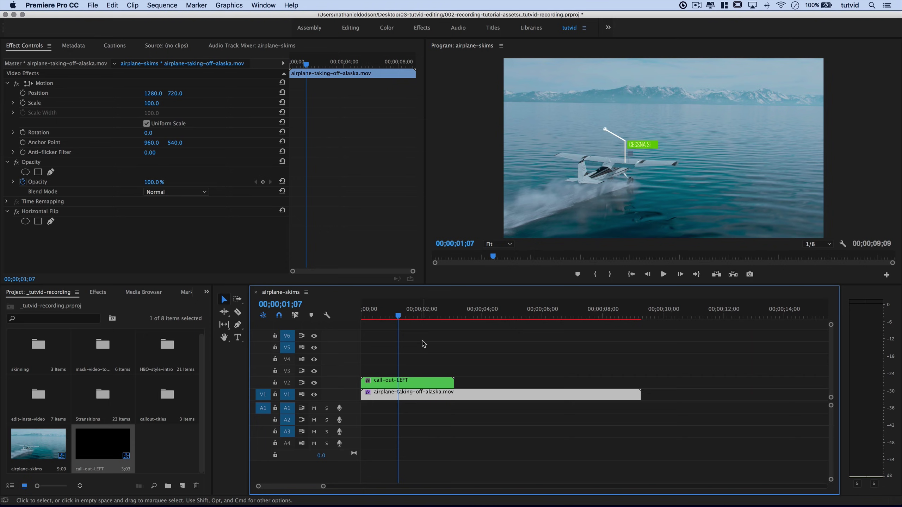
pyautogui.moveTo(398, 320); pyautogui.dragTo(420, 320)
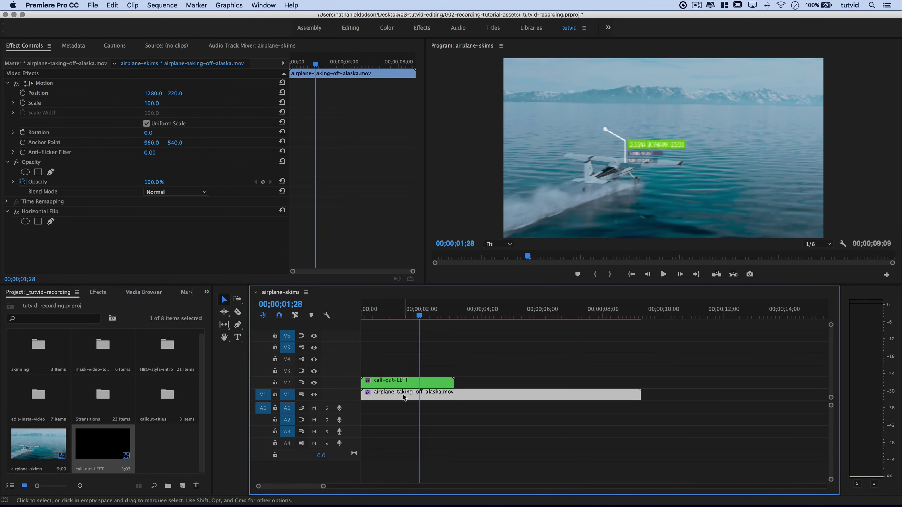
# - Reposition the call-out-LEFT clip to about 1295, 1050.9 so its dot sits on the airplane
pyautogui.click(400, 381)
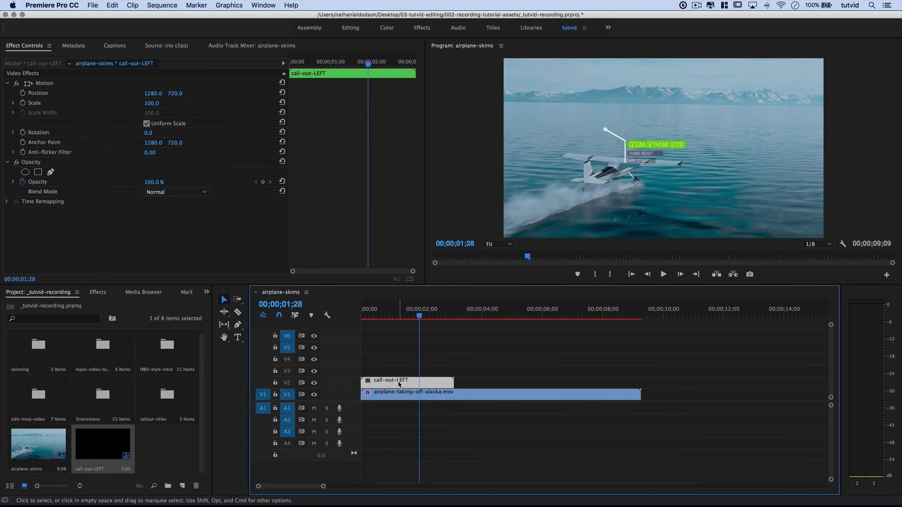
pyautogui.click(28, 85)
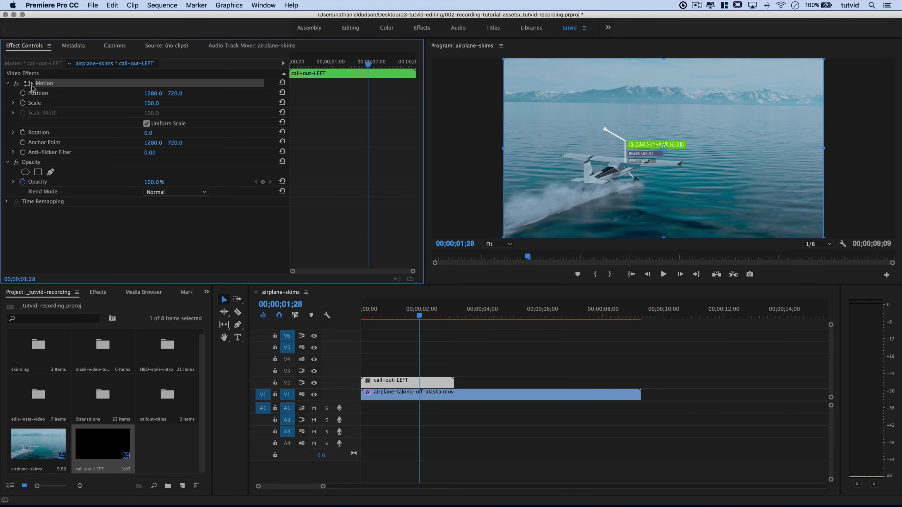
pyautogui.moveTo(653, 144); pyautogui.dragTo(644, 192)
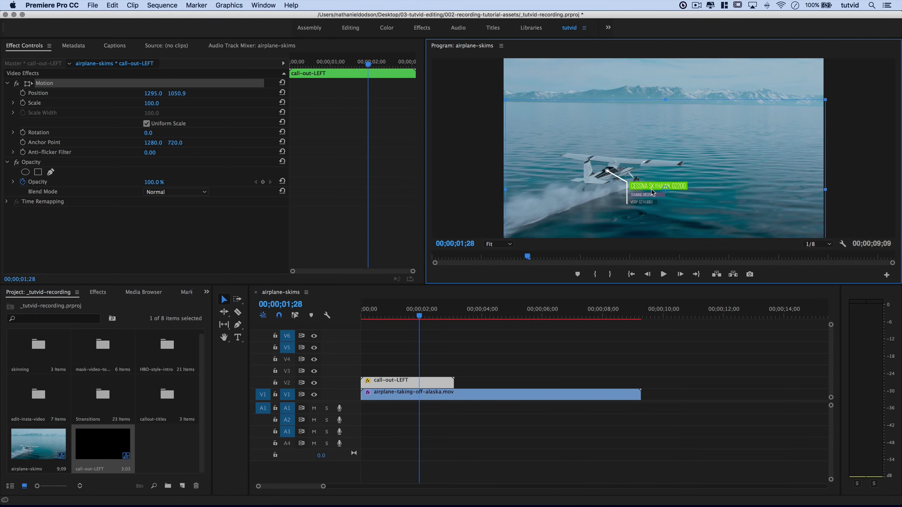
# - Play and scrub the call-out over the airplane footage, and preview the call-out-LEFT item in the project
pyautogui.moveTo(387, 325); pyautogui.dragTo(363, 320)
pyautogui.press('space')
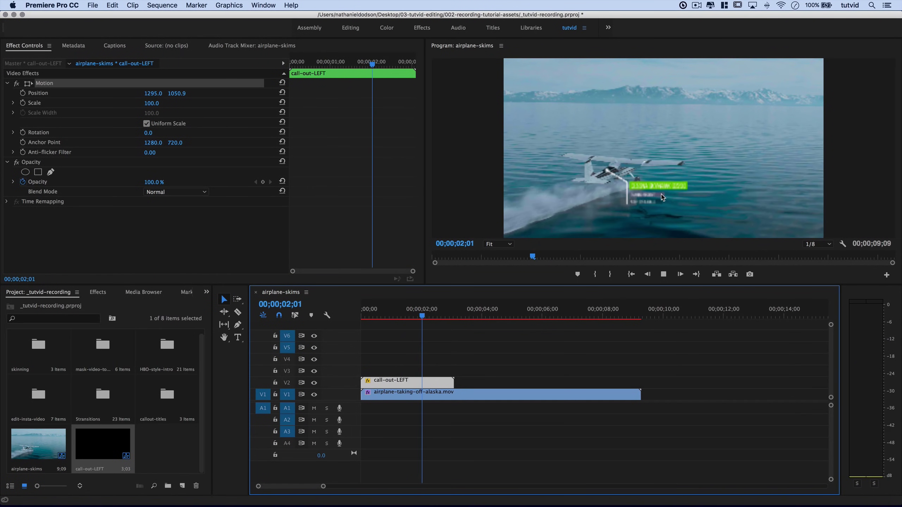
pyautogui.press('space')
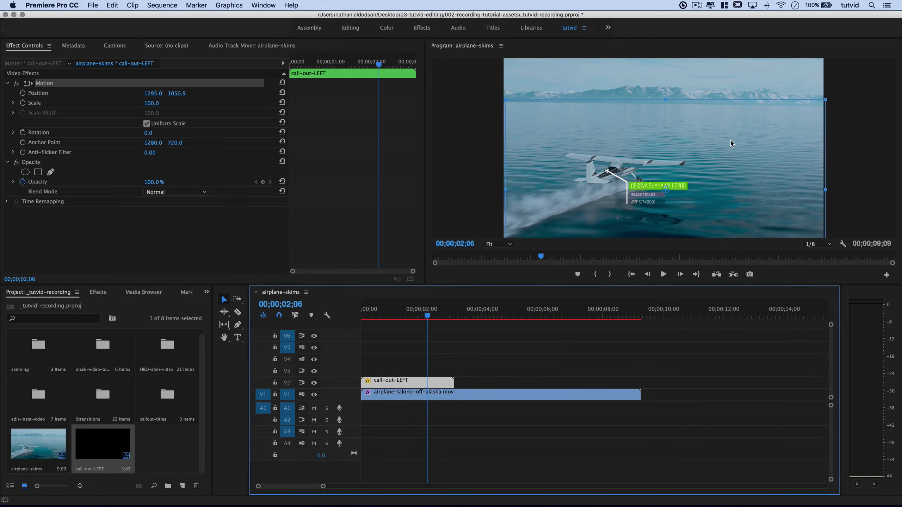
pyautogui.click(371, 318)
pyautogui.moveTo(371, 318); pyautogui.dragTo(434, 318)
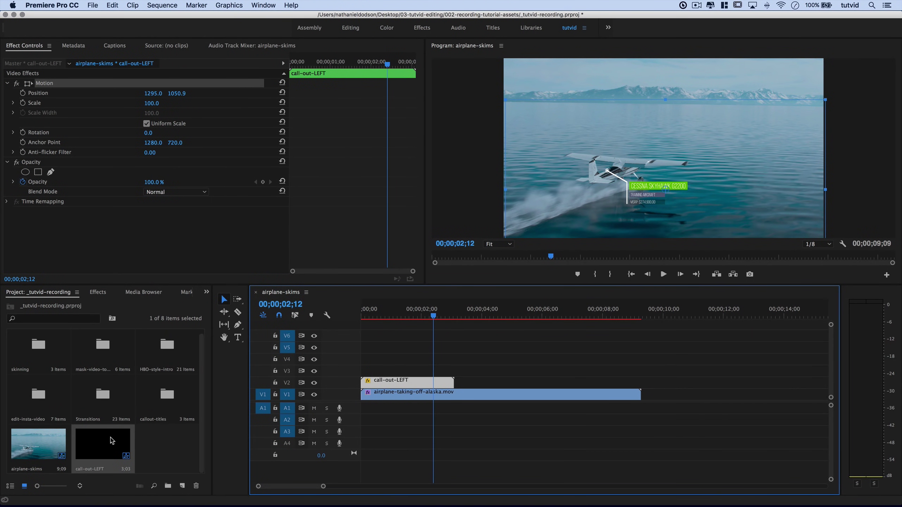
pyautogui.click(97, 443)
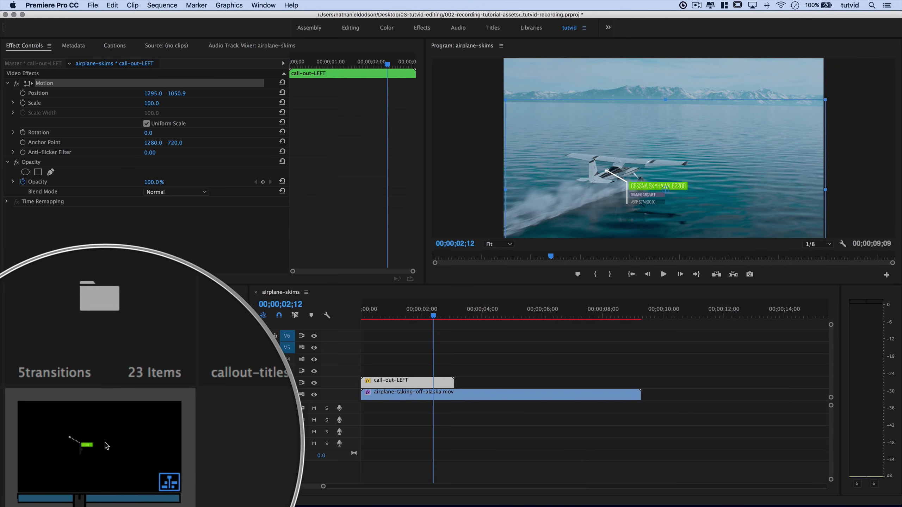
# - Open the nested call-out-LEFT sequence, scrub through its title layers, and close it again
pyautogui.doubleClick(405, 382)
pyautogui.moveTo(430, 313); pyautogui.dragTo(523, 316)
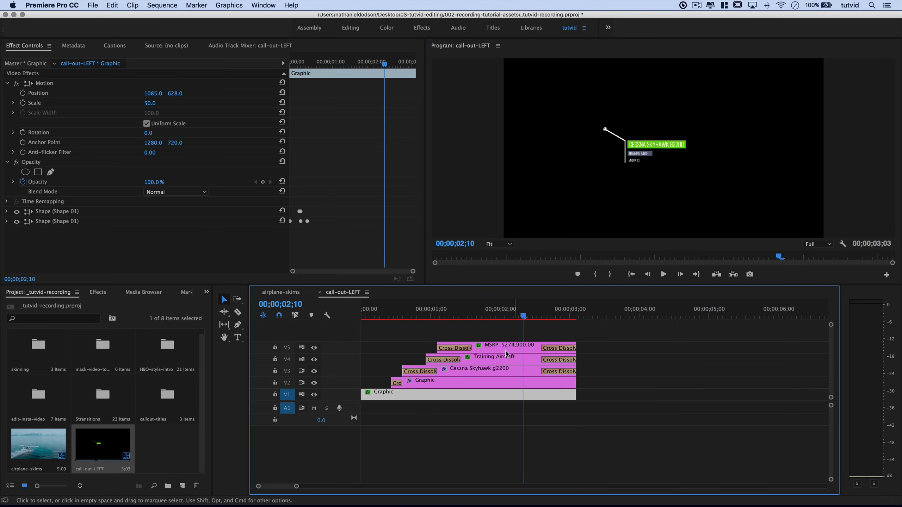
pyautogui.click(319, 293)
# - Move the call-out-LEFT clip on V2 to about 6 seconds and duplicate it back to the sequence start
pyautogui.moveTo(414, 384); pyautogui.dragTo(593, 384)
pyautogui.moveTo(549, 315); pyautogui.dragTo(563, 316)
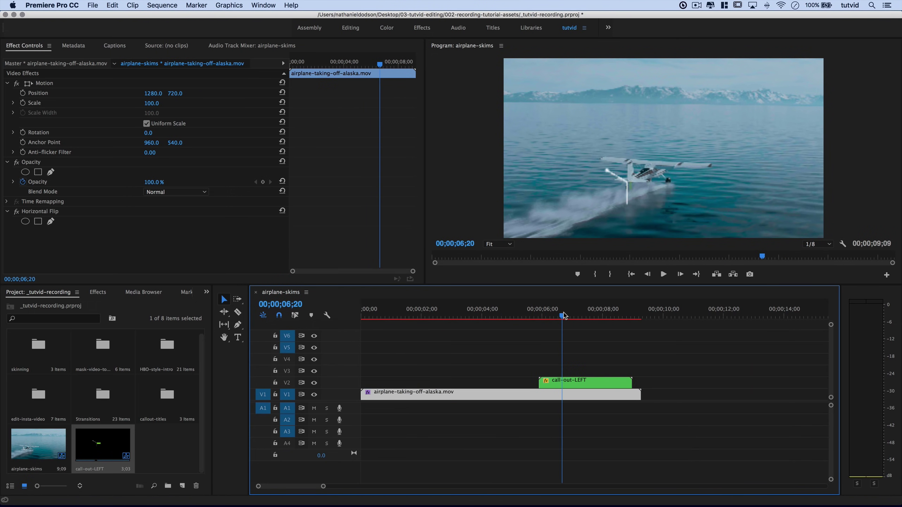
pyautogui.click(584, 385)
pyautogui.moveTo(561, 384); pyautogui.dragTo(384, 385)
pyautogui.click(594, 373)
pyautogui.click(588, 382)
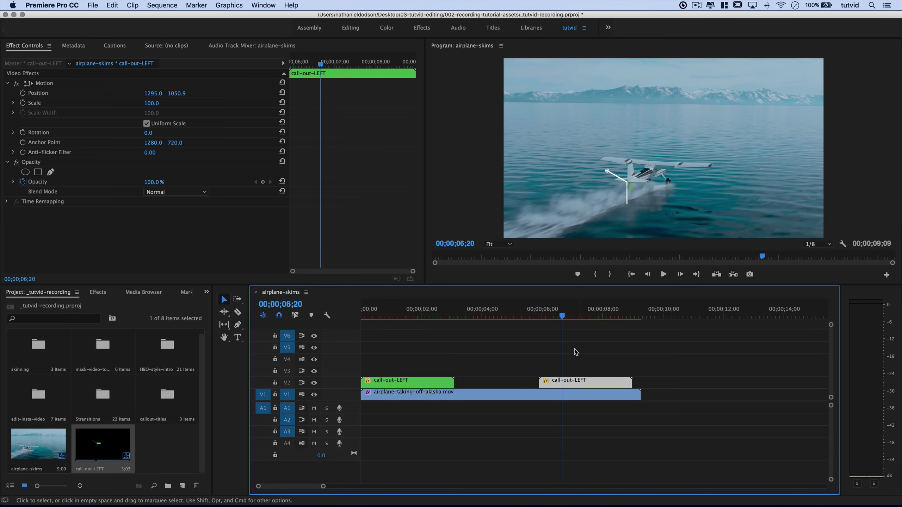
# - Reposition the second call-out-LEFT clip to about 1065.7, 438.0, above the airplane, and play it back
pyautogui.click(32, 83)
pyautogui.moveTo(625, 195); pyautogui.dragTo(599, 111)
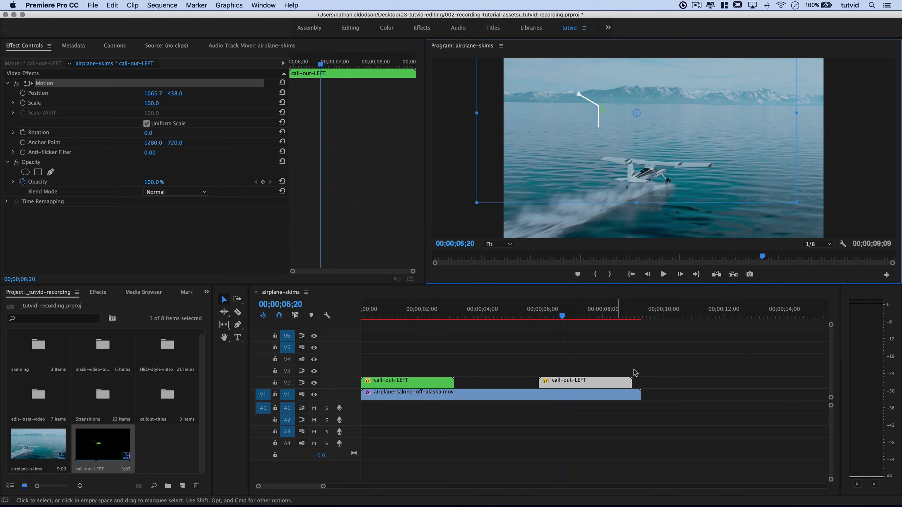
pyautogui.click(563, 322)
pyautogui.press('space')
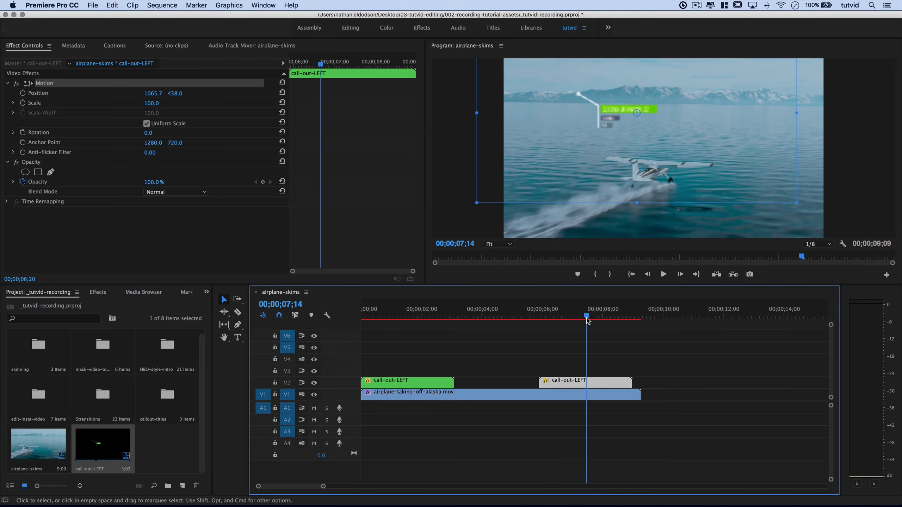
# - Open the nested call-out-LEFT sequence and expand the text properties of its Cessna Skyhawk g2200 title graphic
pyautogui.doubleClick(580, 386)
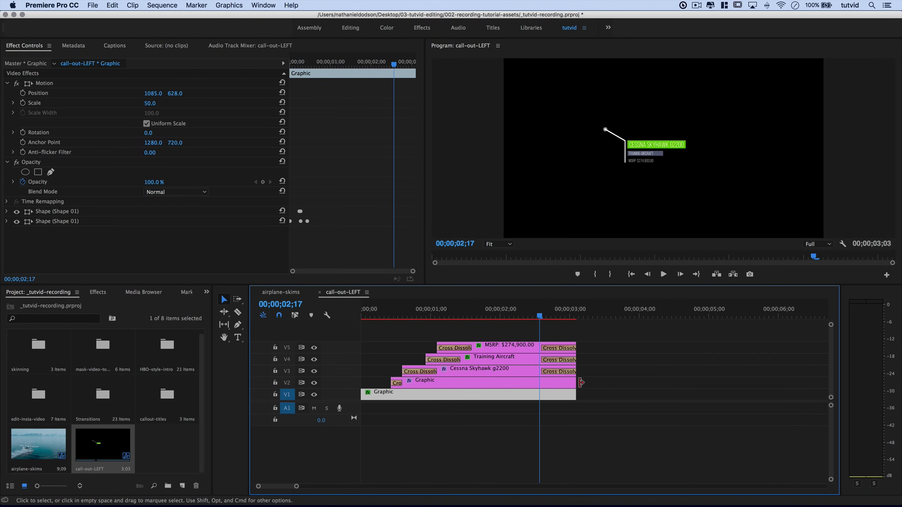
pyautogui.click(480, 375)
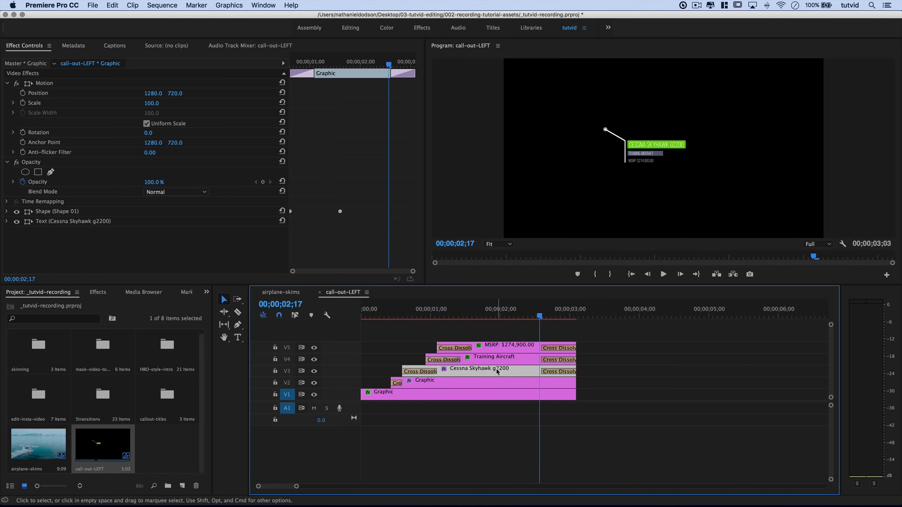
pyautogui.click(7, 221)
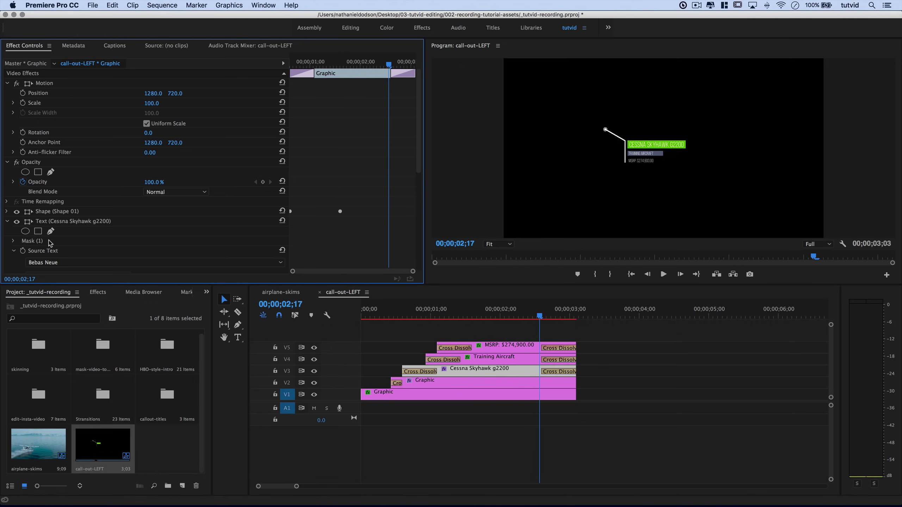
# - Try the Bernice font on the Cessna Skyhawk g2200 title, and undo the font change
pyautogui.scroll(-2, 52, 242)
pyautogui.press('super+z')
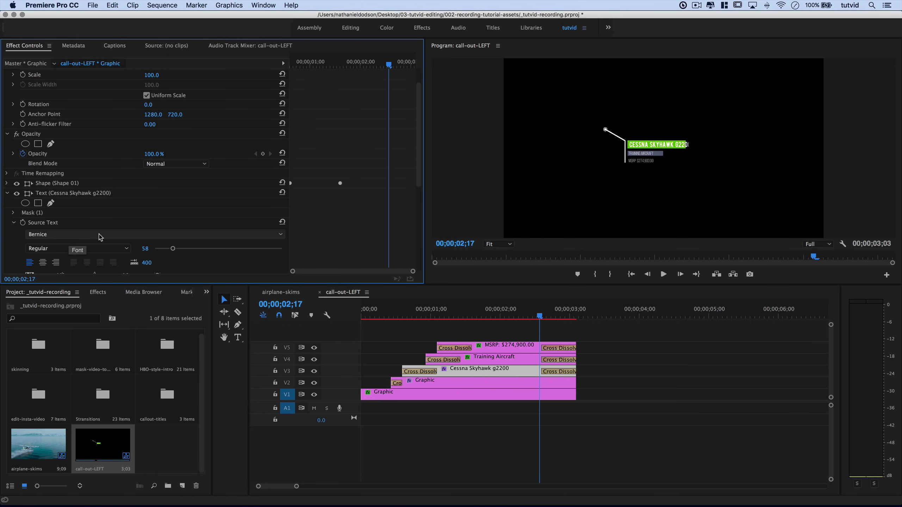
pyautogui.press('super+z')
pyautogui.press('super+z')
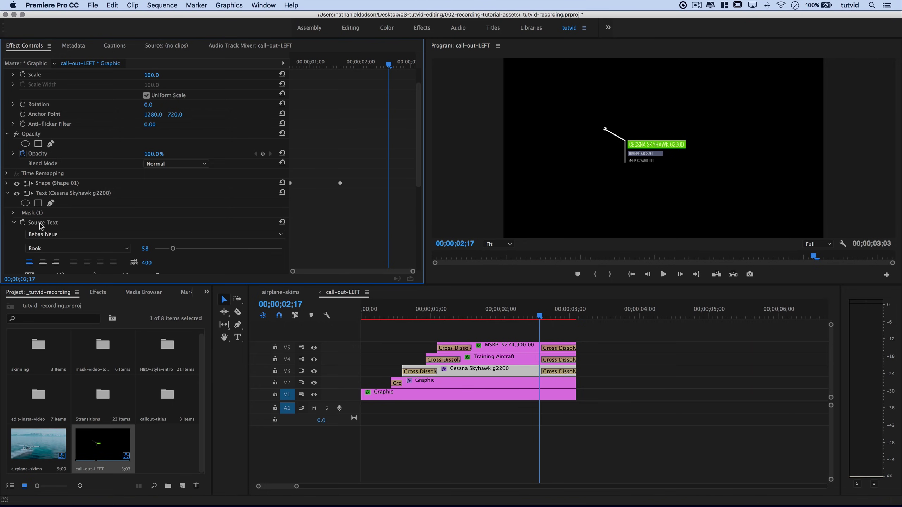
# - Shorten the title text to Cessna Skyhawk by removing g2200, and close the nested call-out-LEFT sequence
pyautogui.click(41, 223)
pyautogui.click(238, 337)
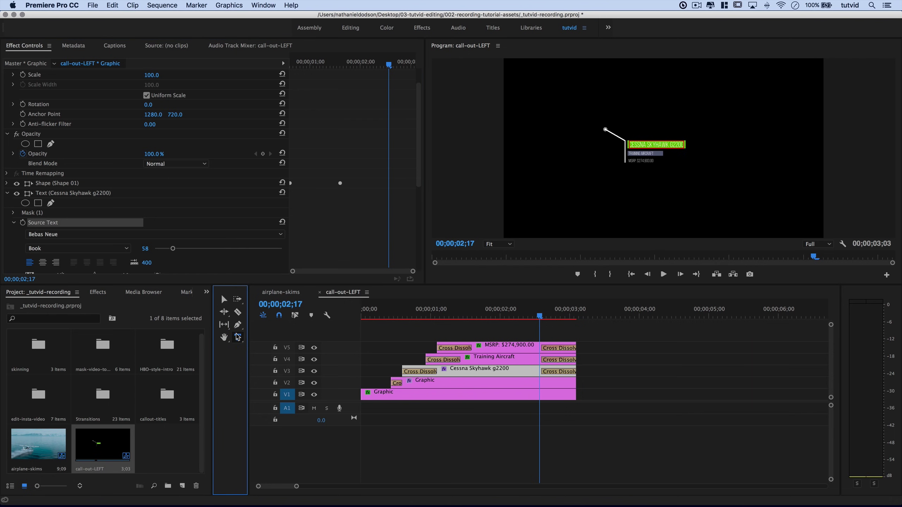
pyautogui.doubleClick(666, 145)
pyautogui.doubleClick(677, 144)
pyautogui.press('BackSpace')
pyautogui.press('Escape')
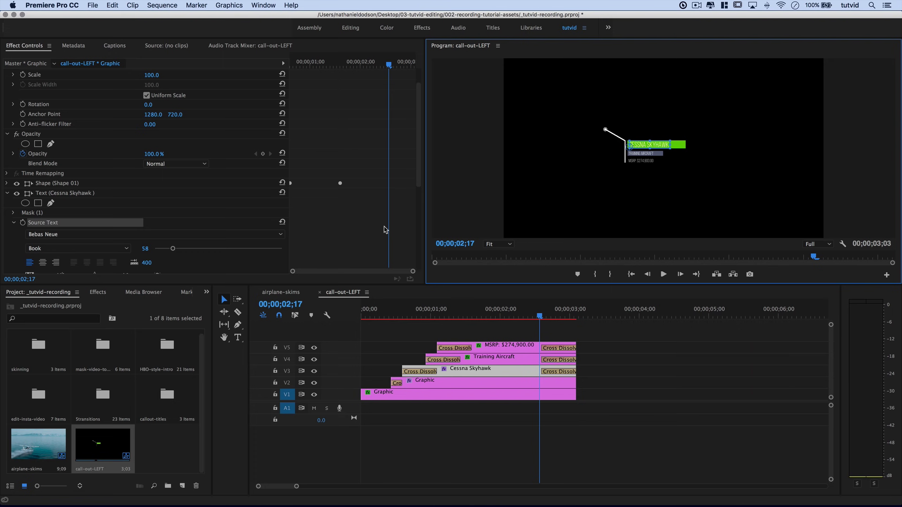
pyautogui.click(321, 294)
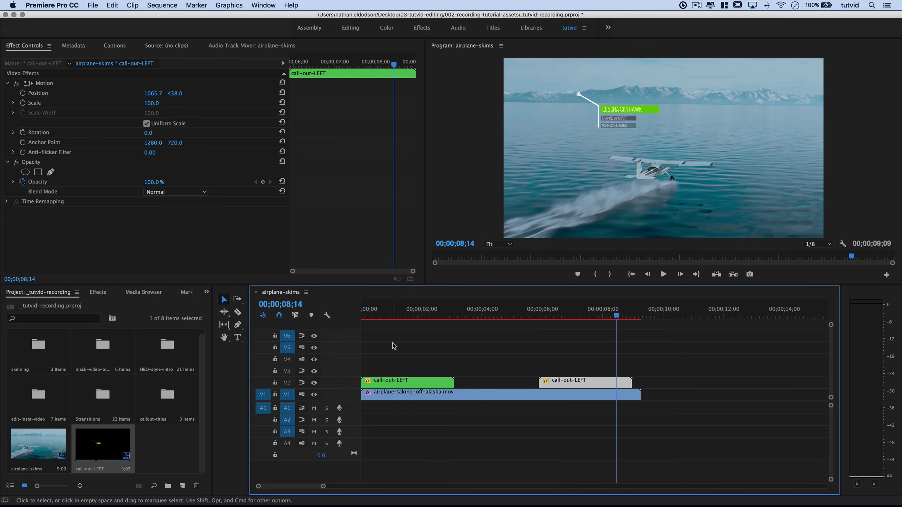
# - Scrub the first call-out over the airplane, and delete the second call-out-LEFT clip from V2
pyautogui.click(391, 311)
pyautogui.moveTo(404, 310); pyautogui.dragTo(437, 310)
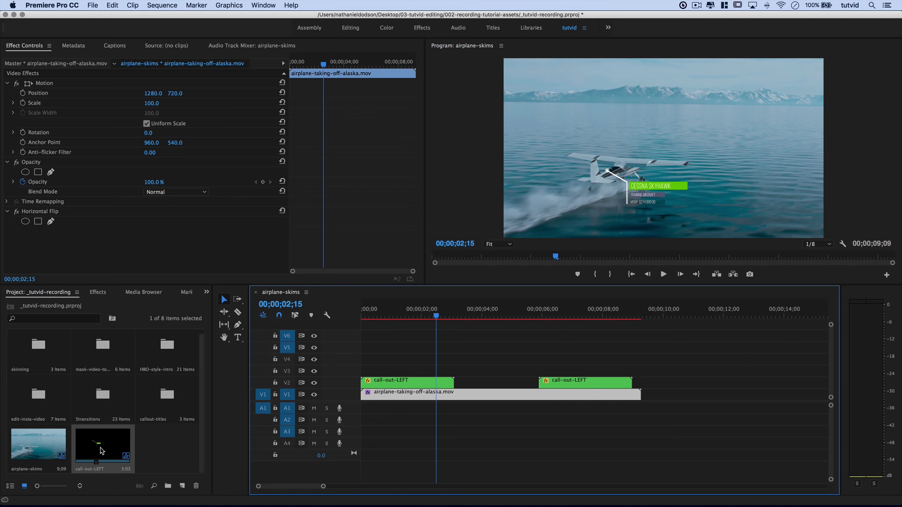
pyautogui.click(597, 385)
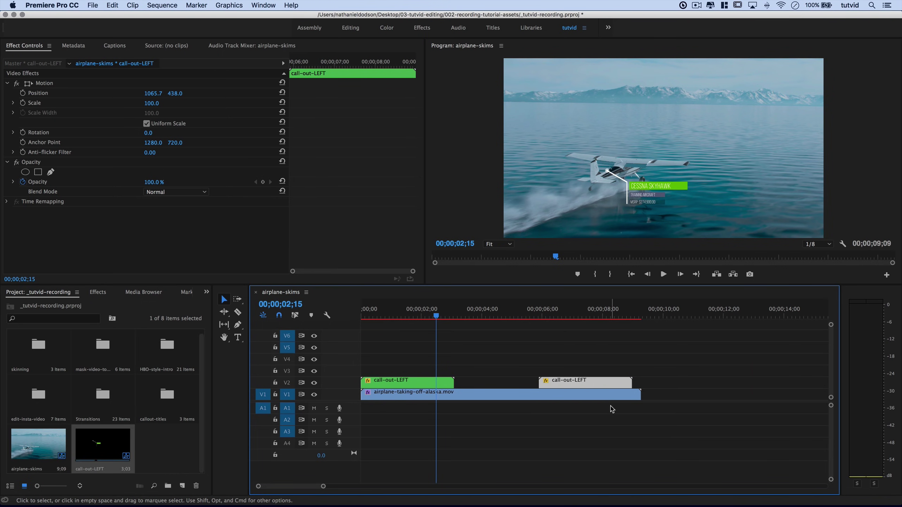
pyautogui.press('Delete')
# - Duplicate the call-out-LEFT sequence in the project and rename the copy call-out-LEFT-mnt
pyautogui.click(111, 449)
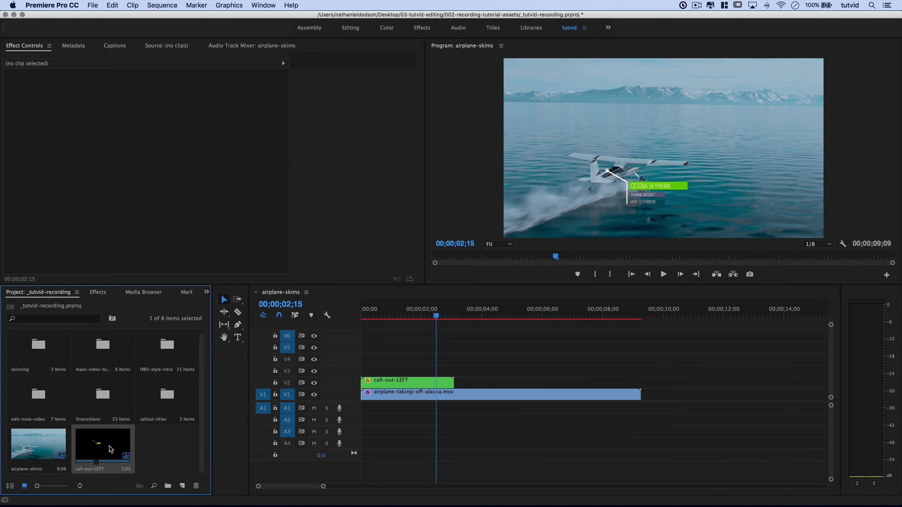
pyautogui.press('super+c')
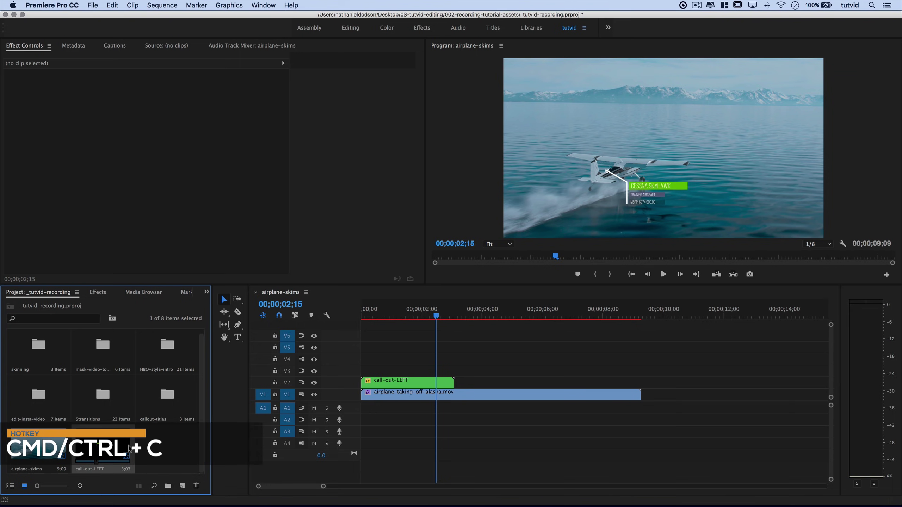
pyautogui.press('super+v')
pyautogui.click(160, 468)
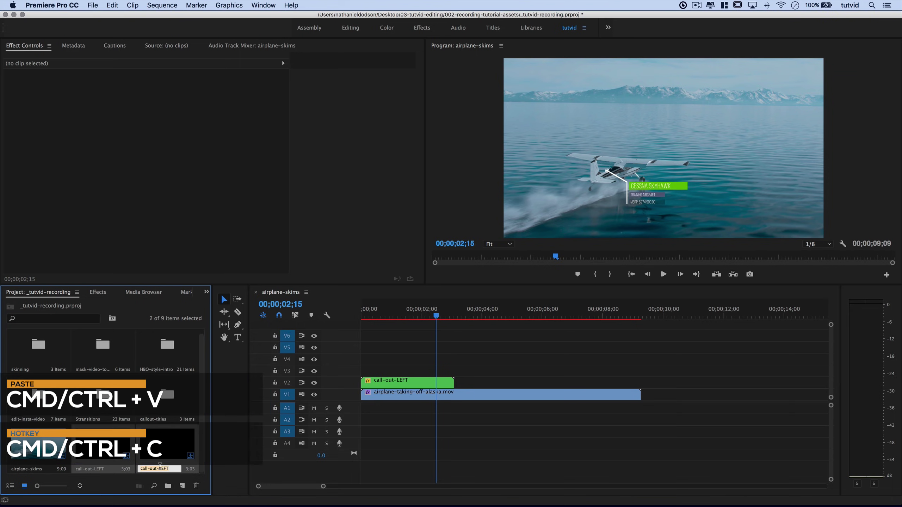
pyautogui.click(169, 469)
pyautogui.write('-')
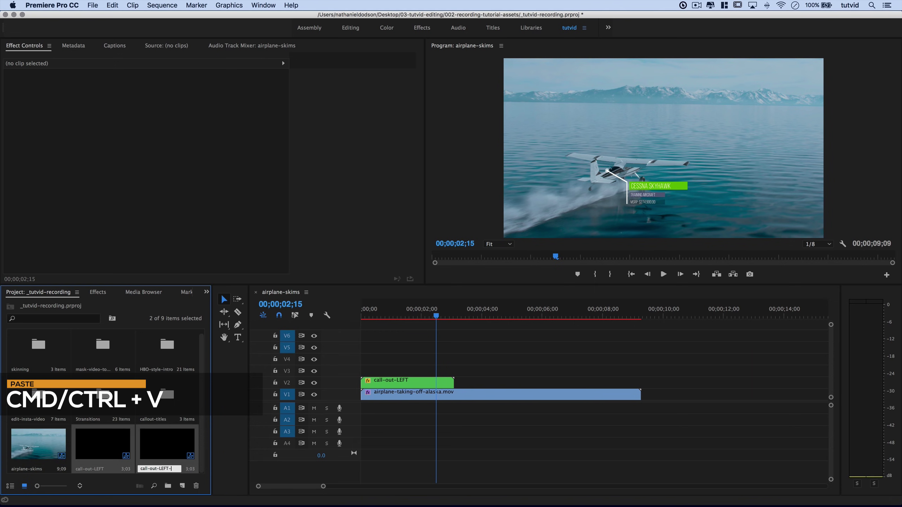
pyautogui.write('mnt')
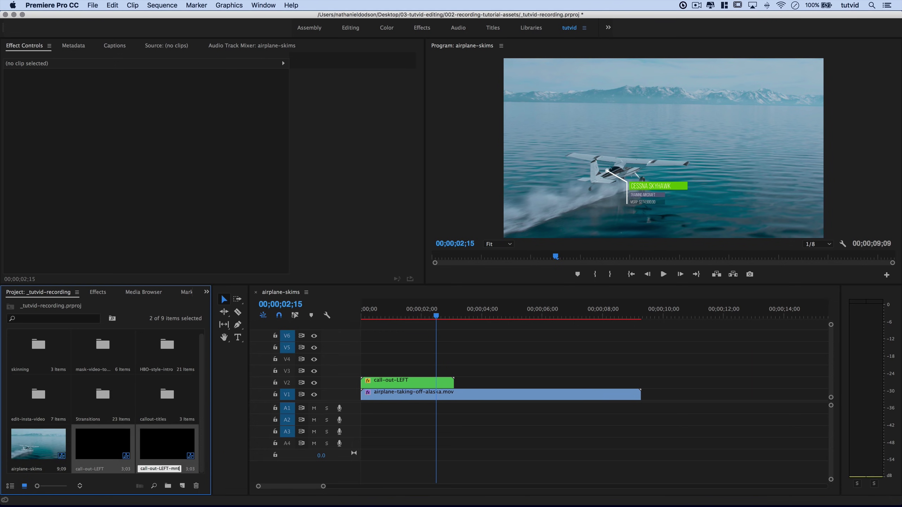
# - Place call-out-LEFT-mnt on V3 from about 1 second and reposition it to about 742.4, 460.6 over the mountains
pyautogui.moveTo(188, 439); pyautogui.dragTo(409, 314)
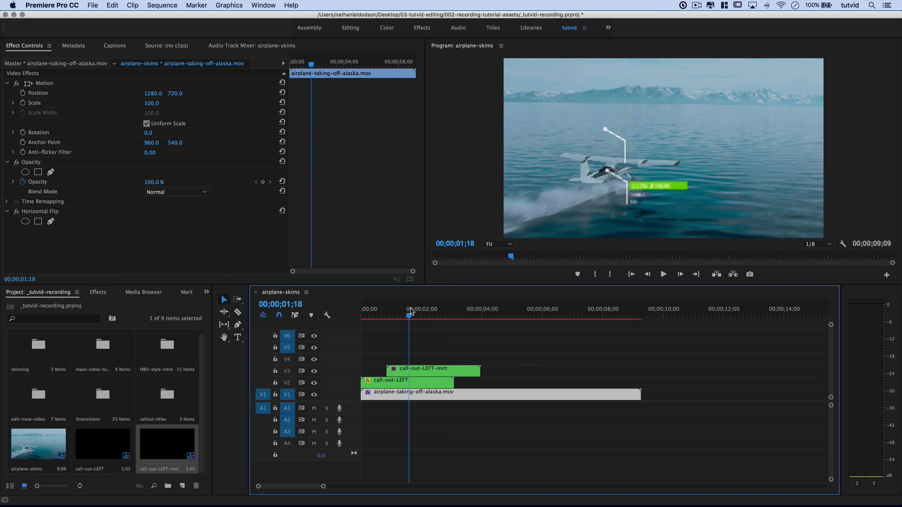
pyautogui.click(439, 373)
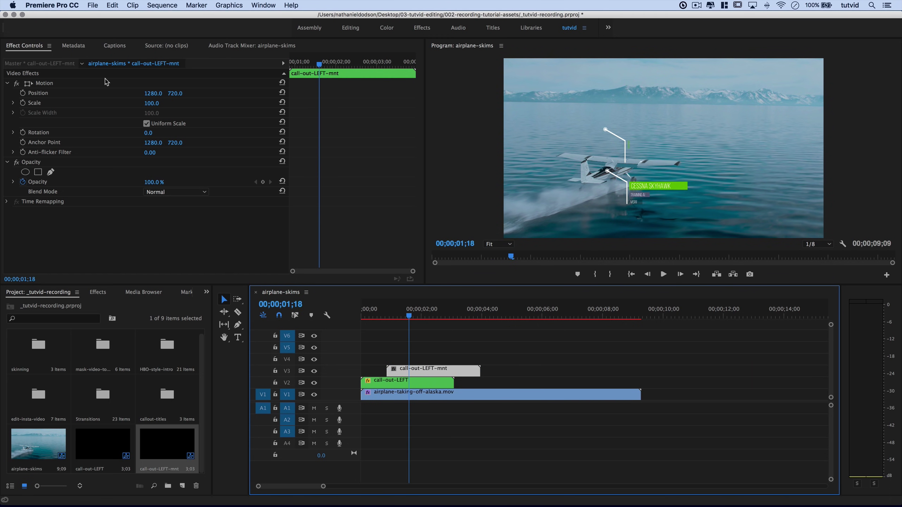
pyautogui.click(35, 85)
pyautogui.moveTo(603, 140); pyautogui.dragTo(543, 101)
pyautogui.moveTo(439, 314); pyautogui.dragTo(454, 314)
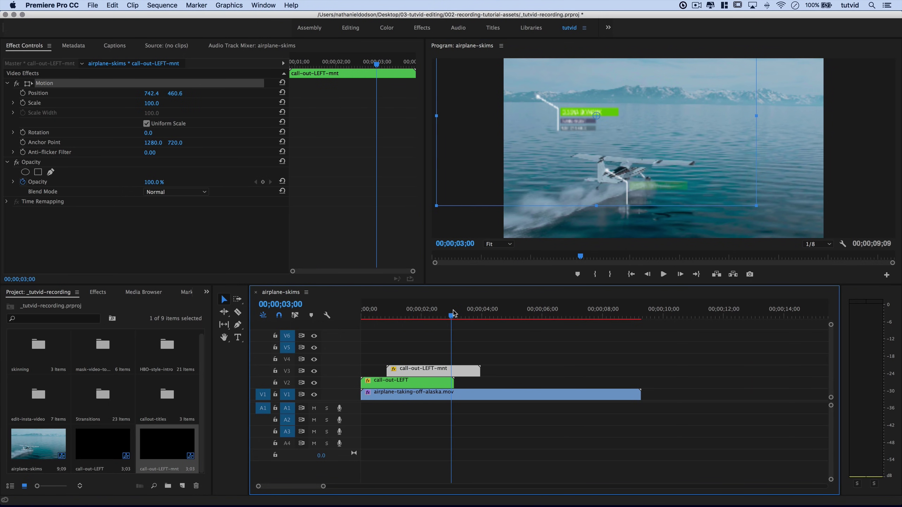
# - In the nested call-out-LEFT-mnt sequence, replace the Cessna Skyhawk title text with Denali National Park and save the project
pyautogui.doubleClick(446, 374)
pyautogui.click(496, 369)
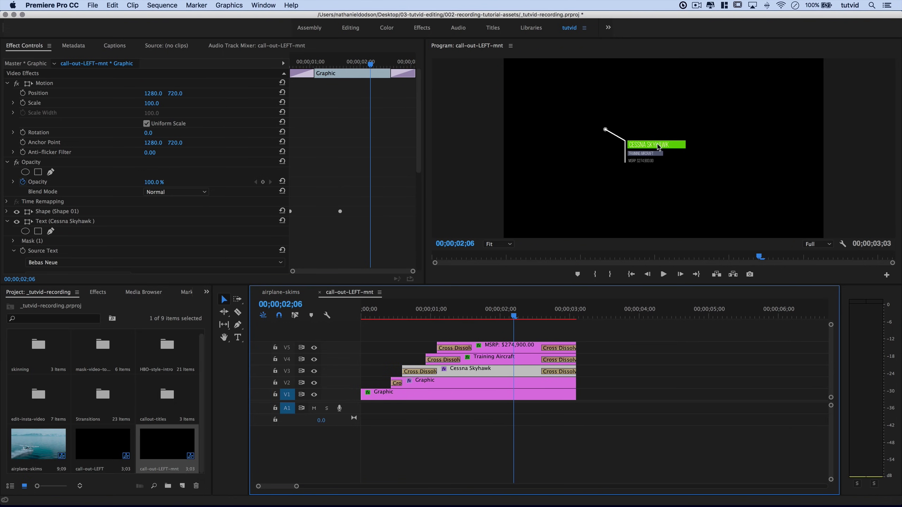
pyautogui.click(498, 245)
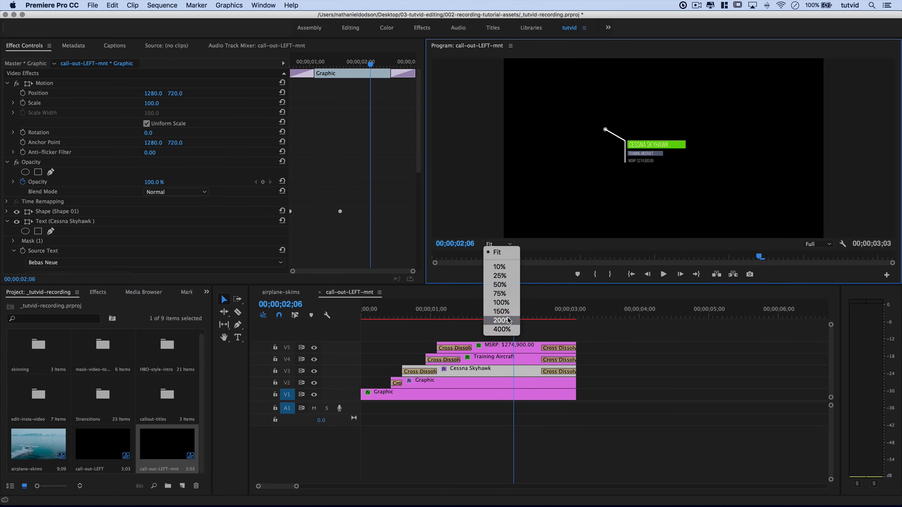
pyautogui.click(501, 322)
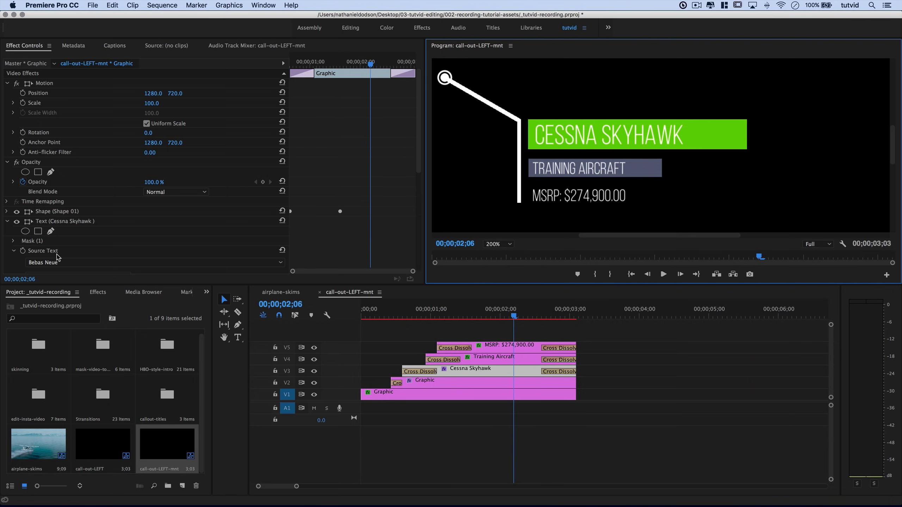
pyautogui.click(51, 253)
pyautogui.click(238, 337)
pyautogui.click(639, 130)
pyautogui.moveTo(678, 130); pyautogui.dragTo(540, 128)
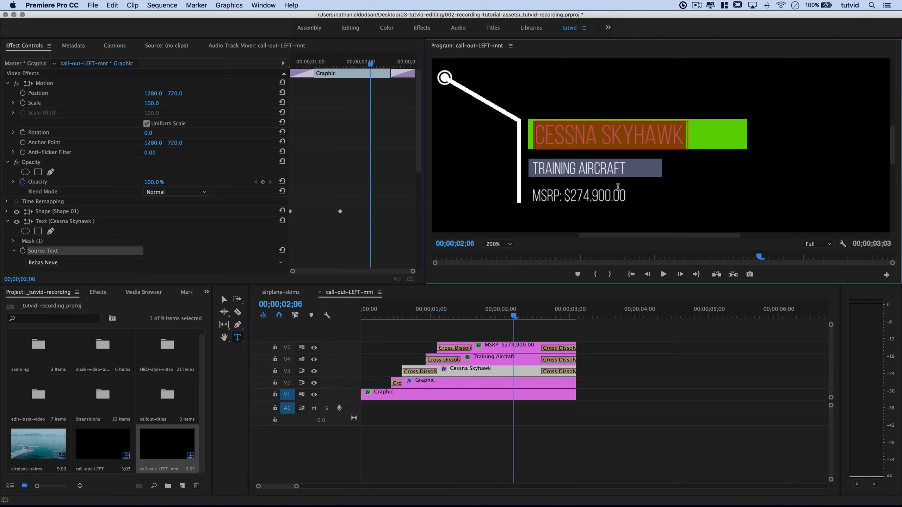
pyautogui.write('Denali Natl')
pyautogui.press('BackSpace')
pyautogui.write('ional Park')
pyautogui.press('Escape')
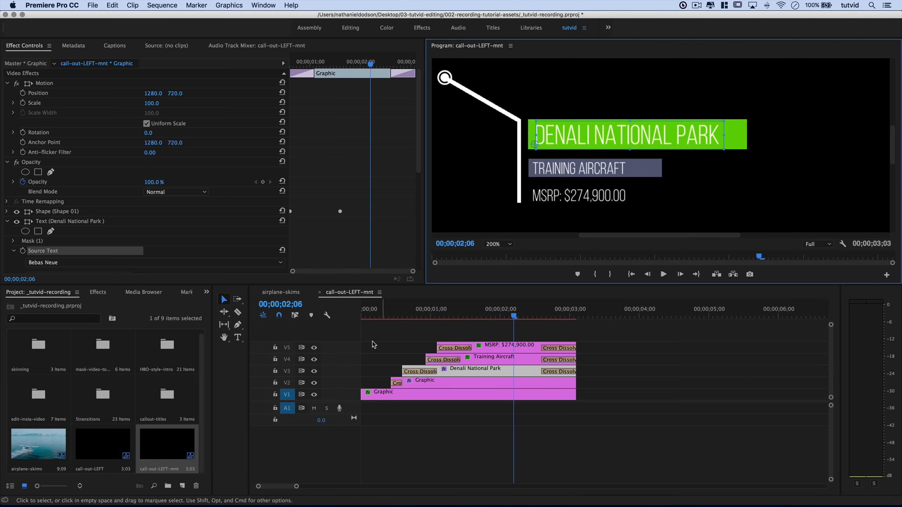
pyautogui.press('super+s')
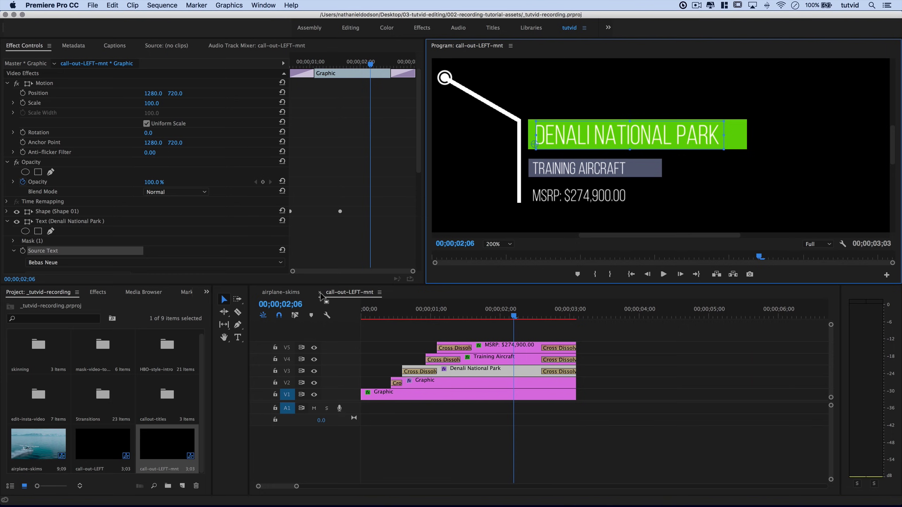
# - Close the call-out-LEFT-mnt sequence and scrub both call-outs over the full-frame airplane footage
pyautogui.click(319, 292)
pyautogui.click(499, 244)
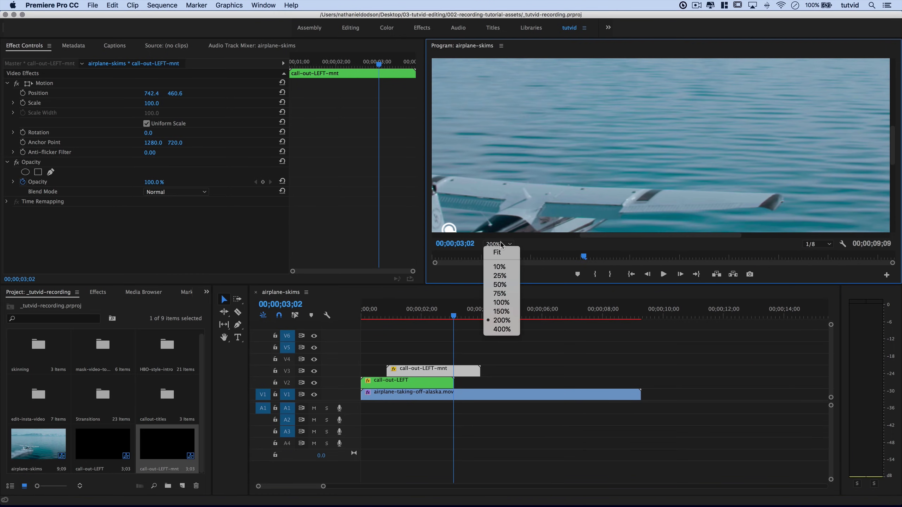
pyautogui.click(497, 251)
pyautogui.moveTo(404, 313); pyautogui.dragTo(436, 317)
pyautogui.hotkey('ctrl', 'alt', 'm')
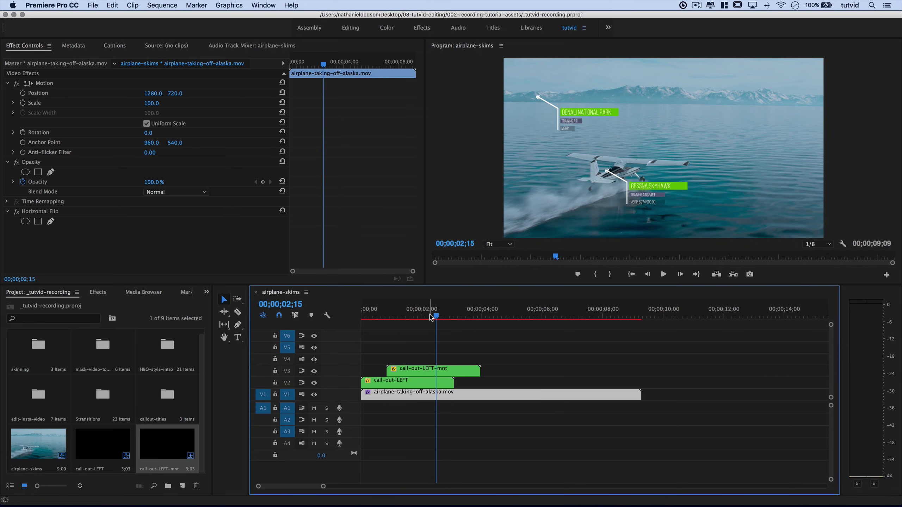
pyautogui.moveTo(432, 313); pyautogui.dragTo(458, 309)
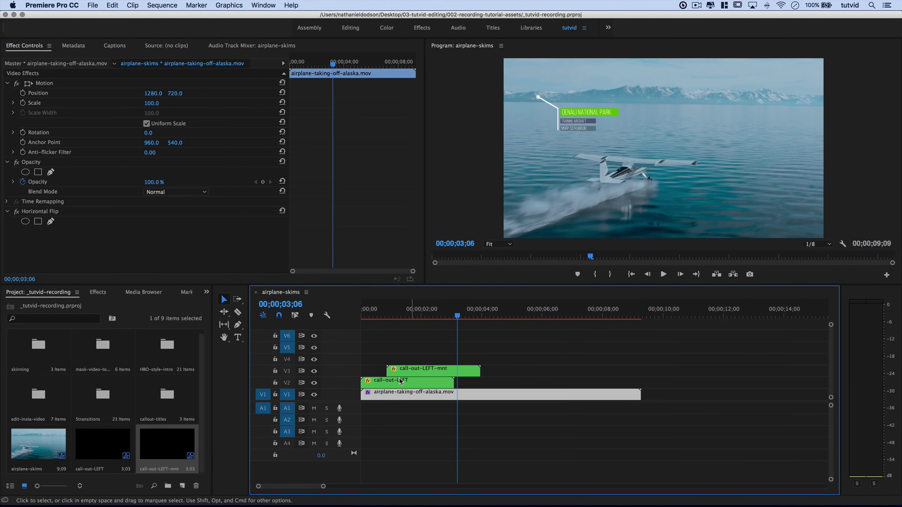